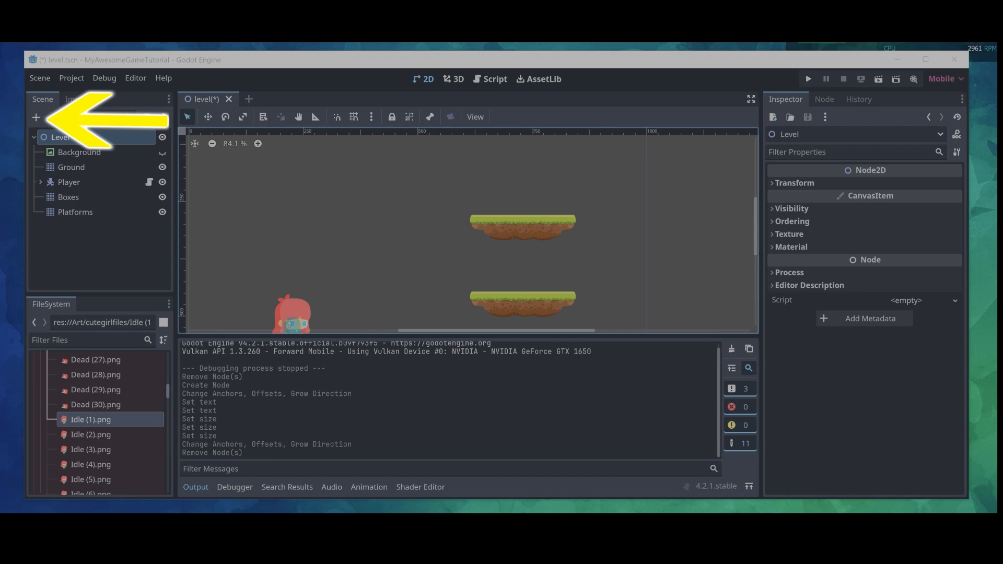
# Add a CanvasLayer node as a child of the Level root node
pyautogui.hotkey('ctrl', 'a')
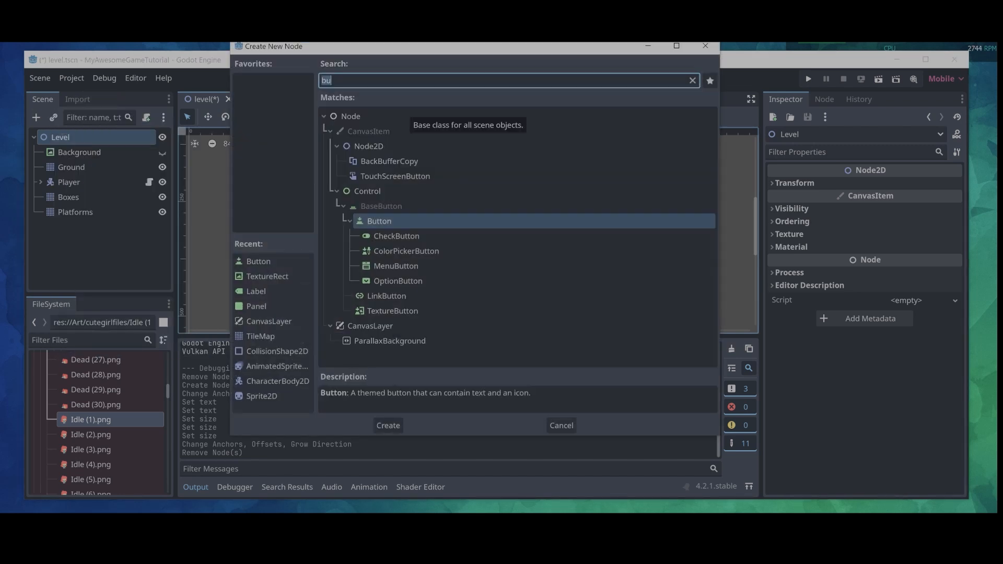
pyautogui.write('can')
pyautogui.click(370, 327)
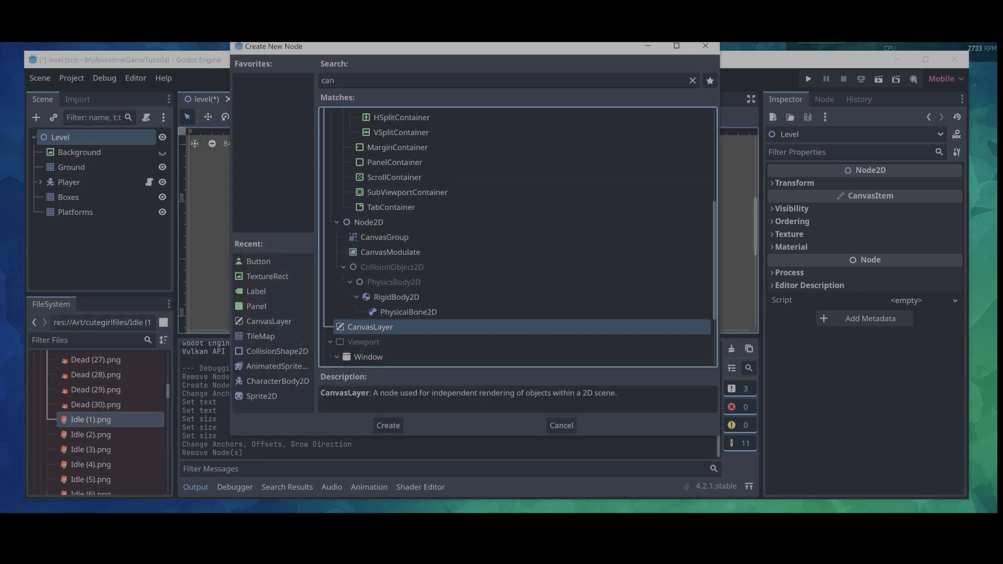
pyautogui.press('Return')
# Add a Panel node as a child of the CanvasLayer
pyautogui.rightClick(50, 226)
pyautogui.click(81, 188)
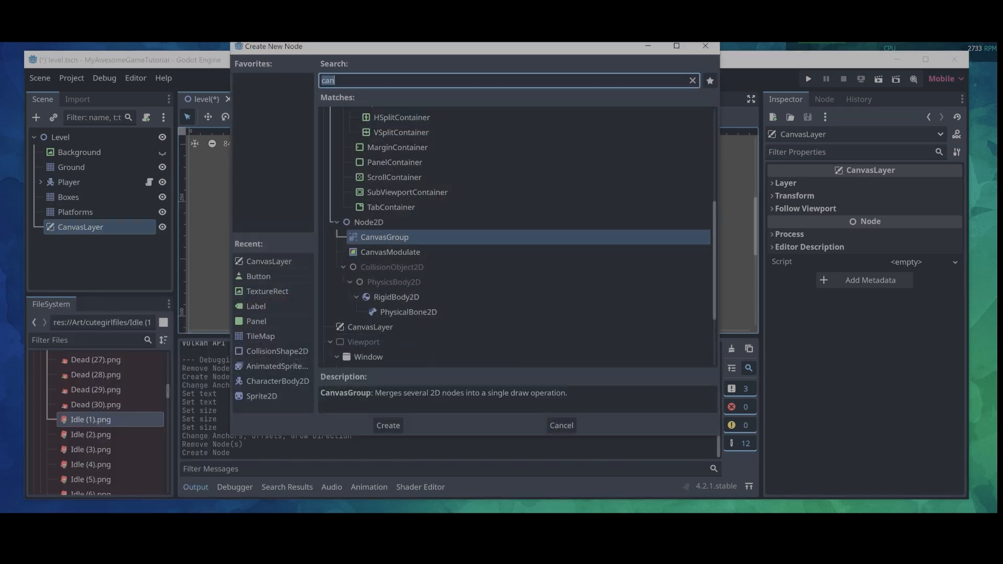
pyautogui.write('pan')
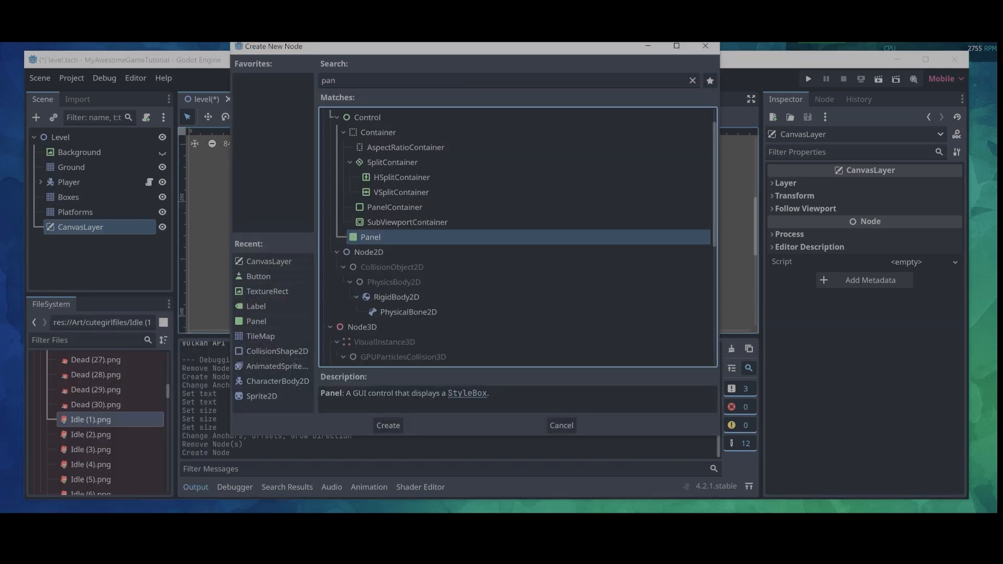
pyautogui.press('Return')
# Apply the full-rectangle anchor preset to the panel so it fills the whole game viewport
pyautogui.scroll(-12, 524, 237)
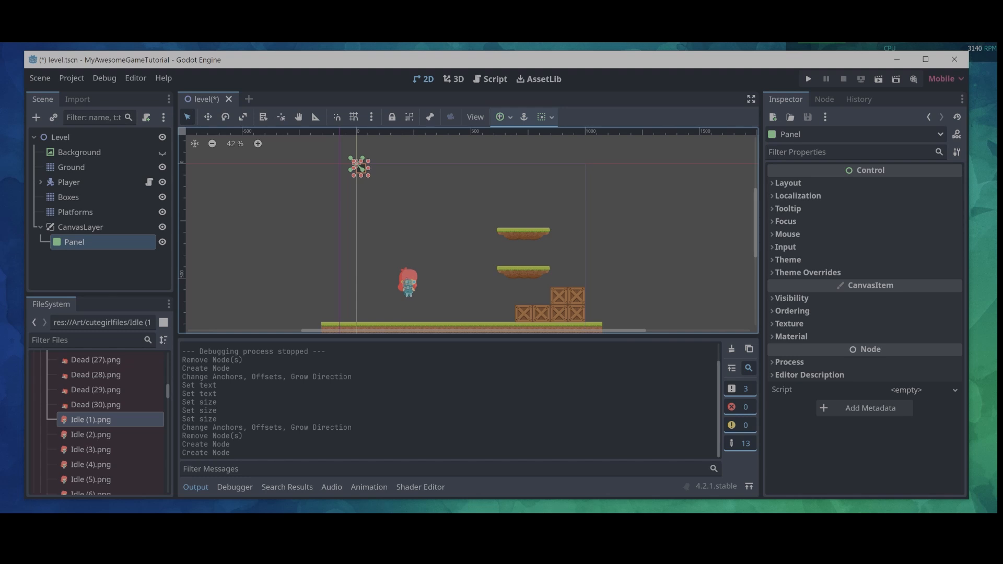
pyautogui.moveTo(524, 237); pyautogui.dragTo(499, 231, button='middle')
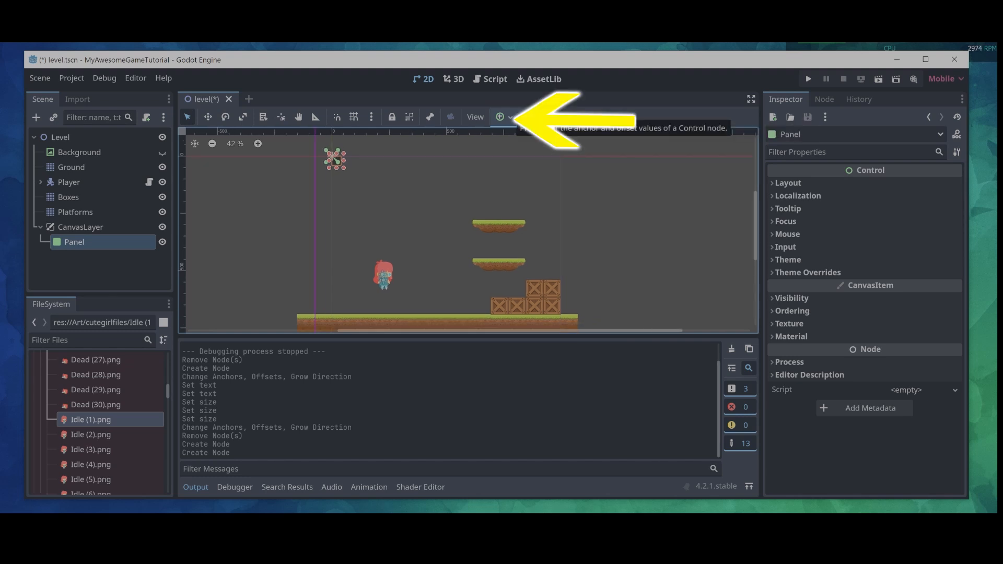
pyautogui.click(502, 117)
pyautogui.click(563, 211)
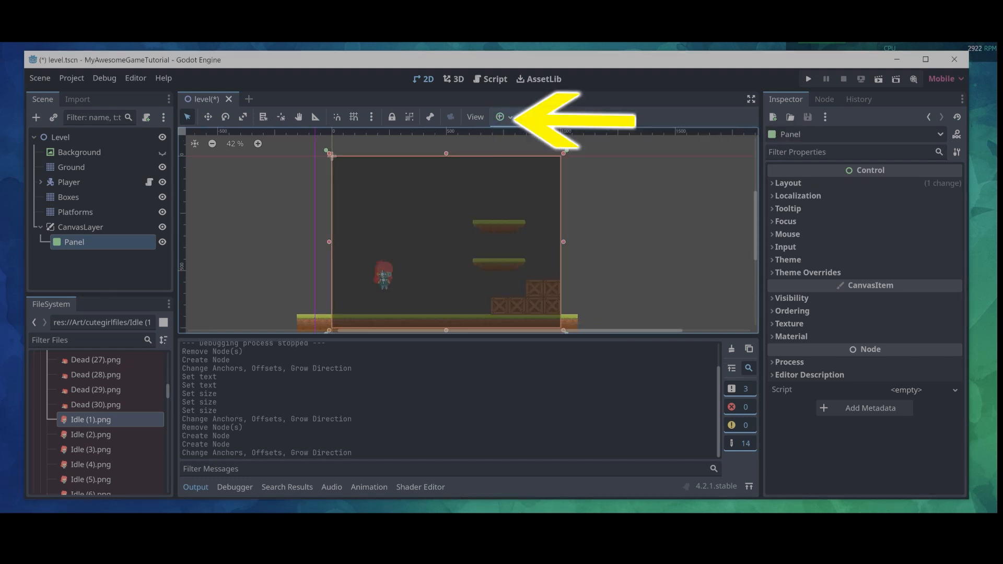
# Rename the full-viewport panel to DialogueBox_1
pyautogui.press('F2')
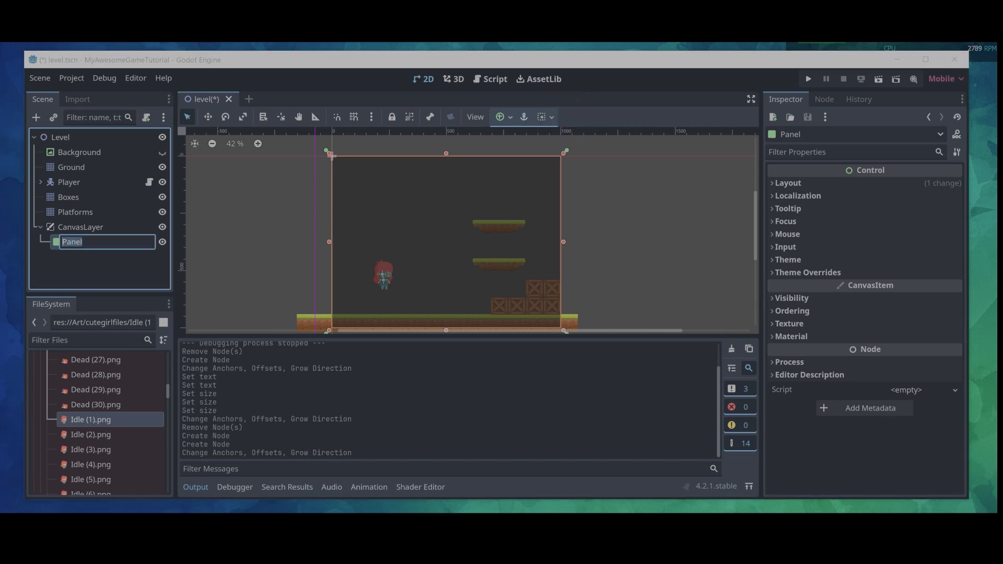
pyautogui.write('DialogueBox_1')
pyautogui.press('Return')
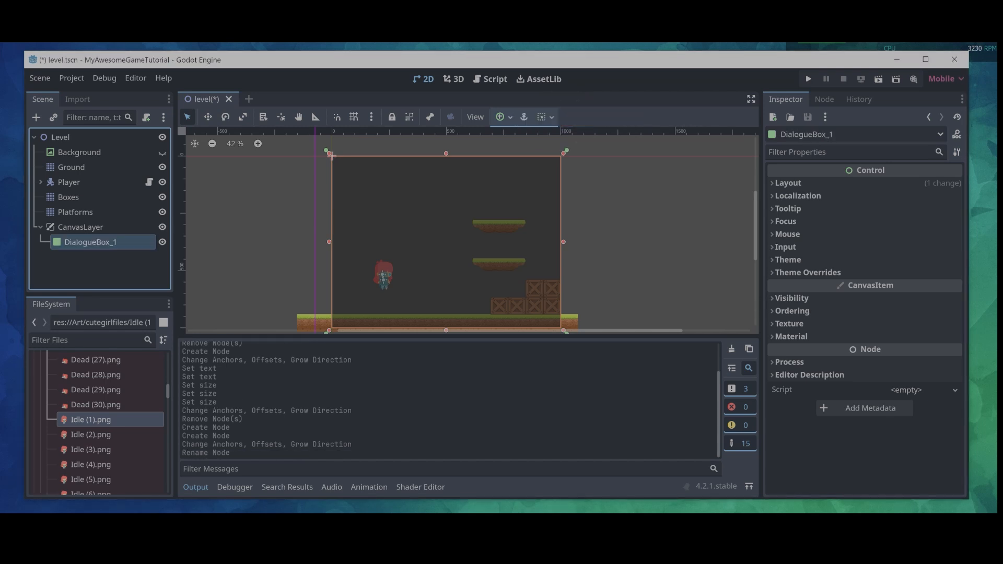
# Add a second Panel node as a child of DialogueBox_1
pyautogui.rightClick(57, 242)
pyautogui.click(89, 188)
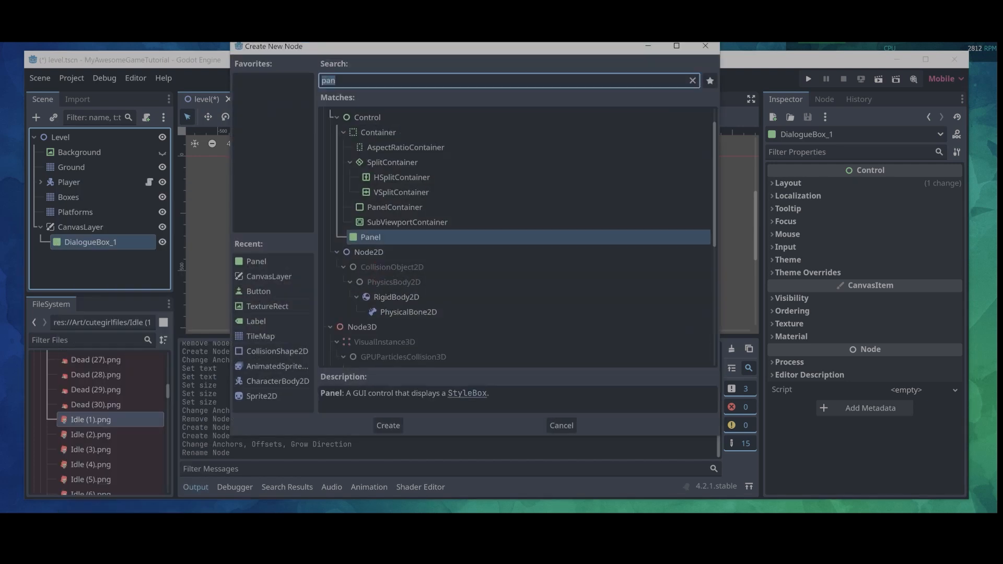
pyautogui.click(388, 425)
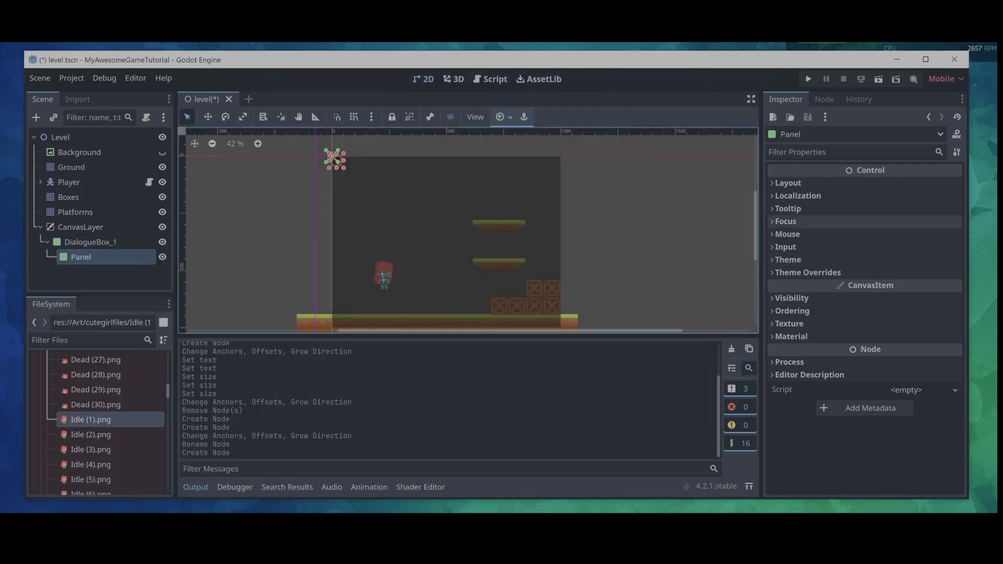
# Set the inner panel's size to 600 by 200 px and apply the Center anchor preset to it
pyautogui.click(788, 183)
pyautogui.click(801, 305)
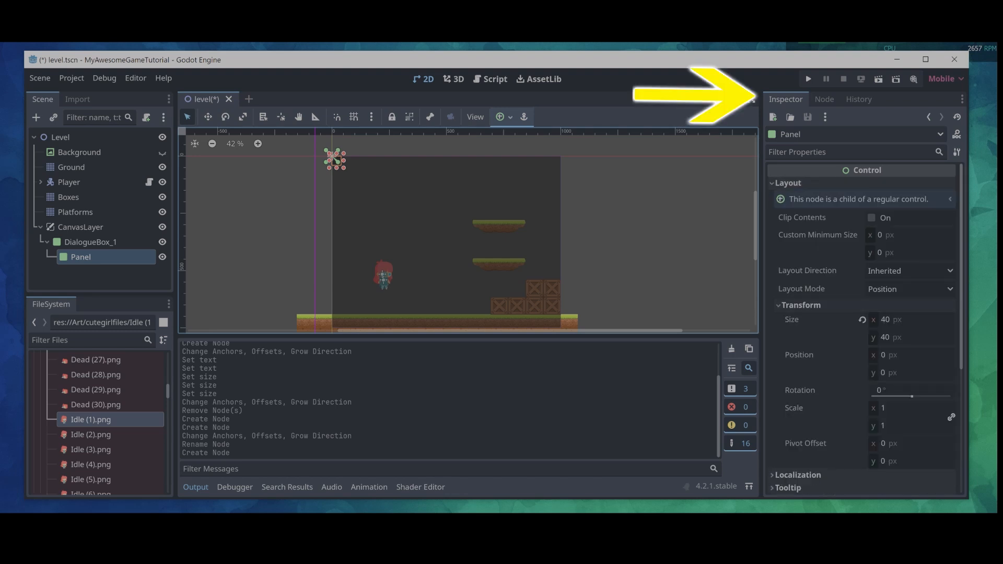
pyautogui.click(911, 319)
pyautogui.write('600')
pyautogui.press('Return')
pyautogui.click(911, 337)
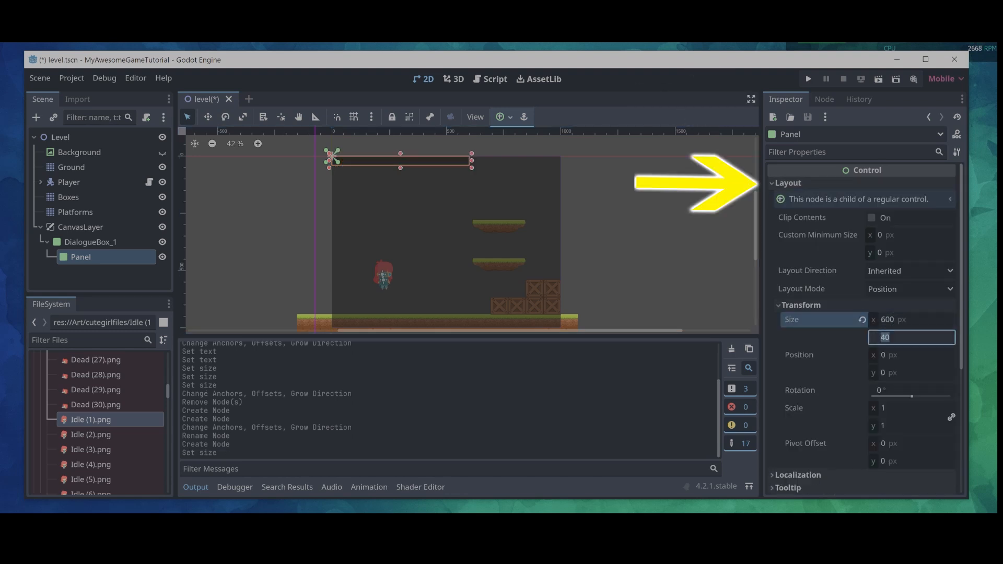
pyautogui.write('200')
pyautogui.press('Return')
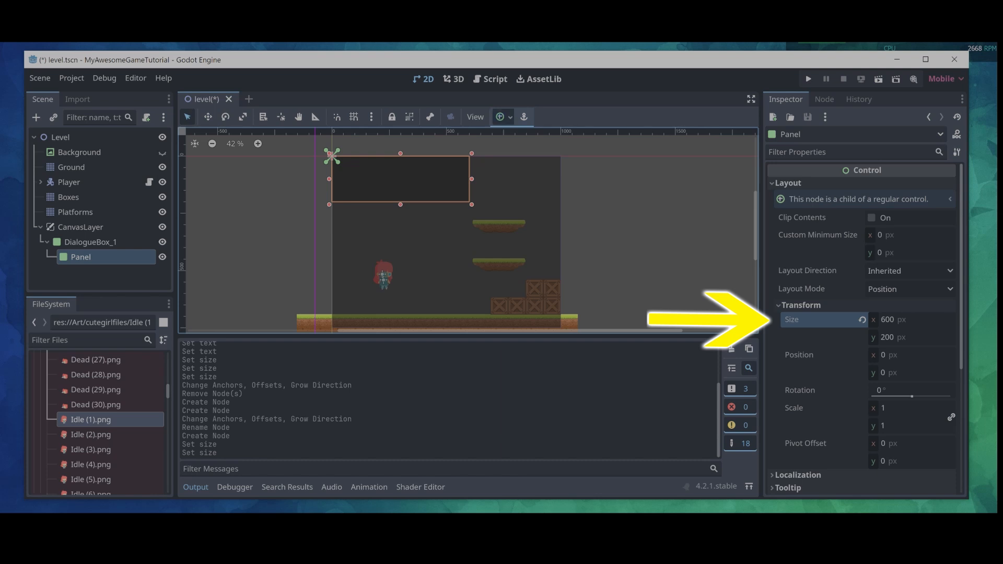
pyautogui.click(502, 117)
pyautogui.click(523, 172)
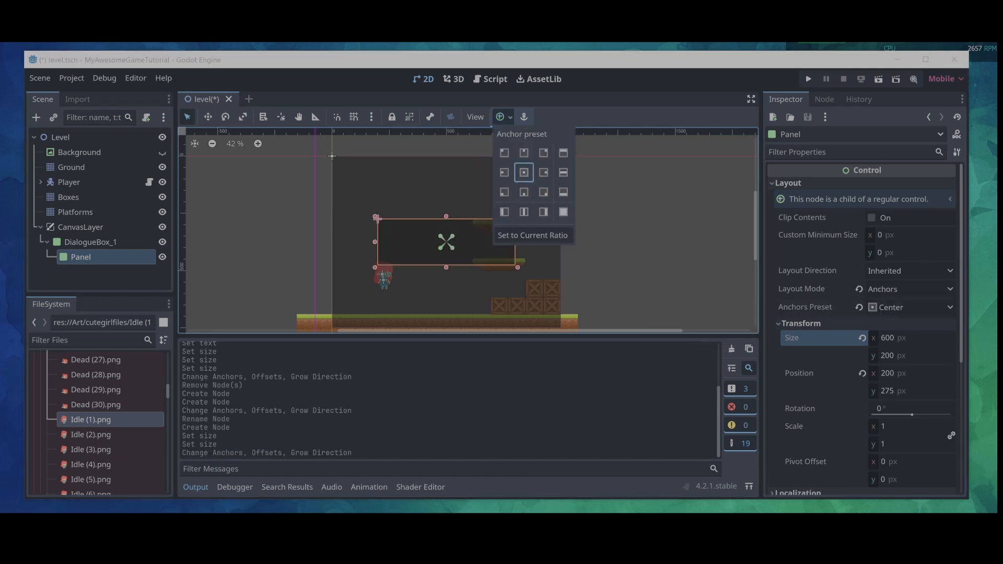
# Rename the inner panel to Dialog_1
pyautogui.click(81, 257)
pyautogui.doubleClick(80, 256)
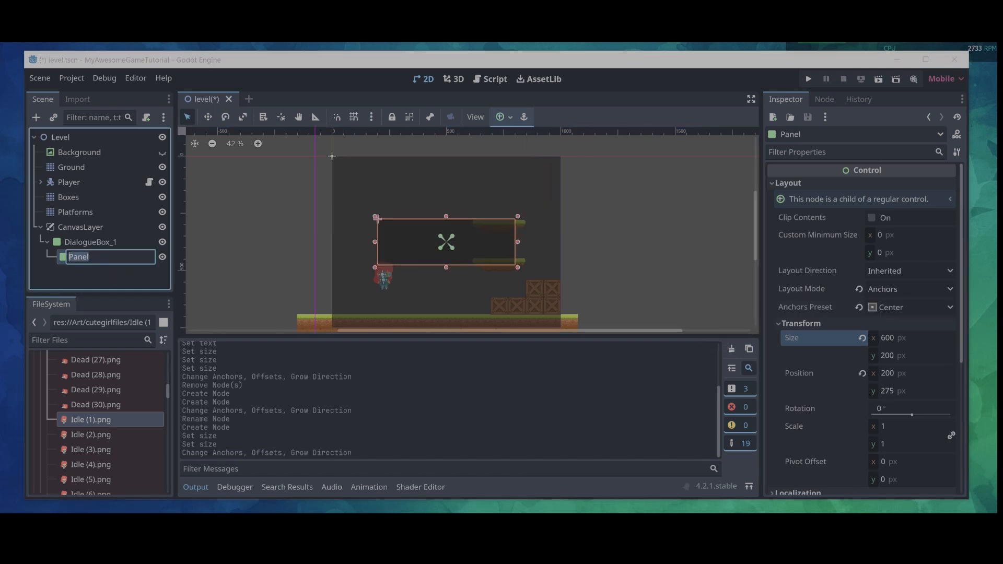
pyautogui.write('Dialog_1')
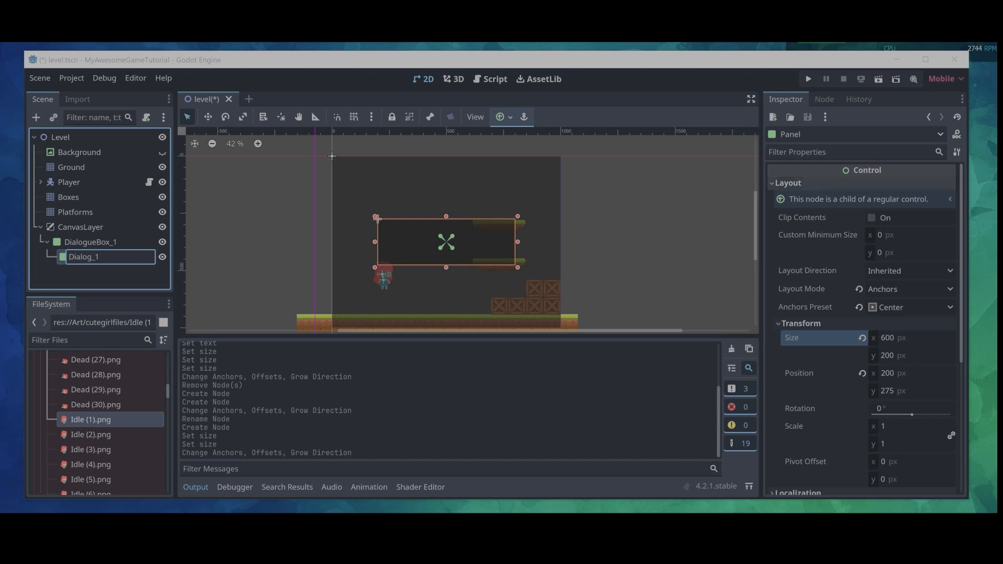
pyautogui.press('Return')
# Add a Label node as a child of Dialog_1
pyautogui.rightClick(65, 256)
pyautogui.click(94, 188)
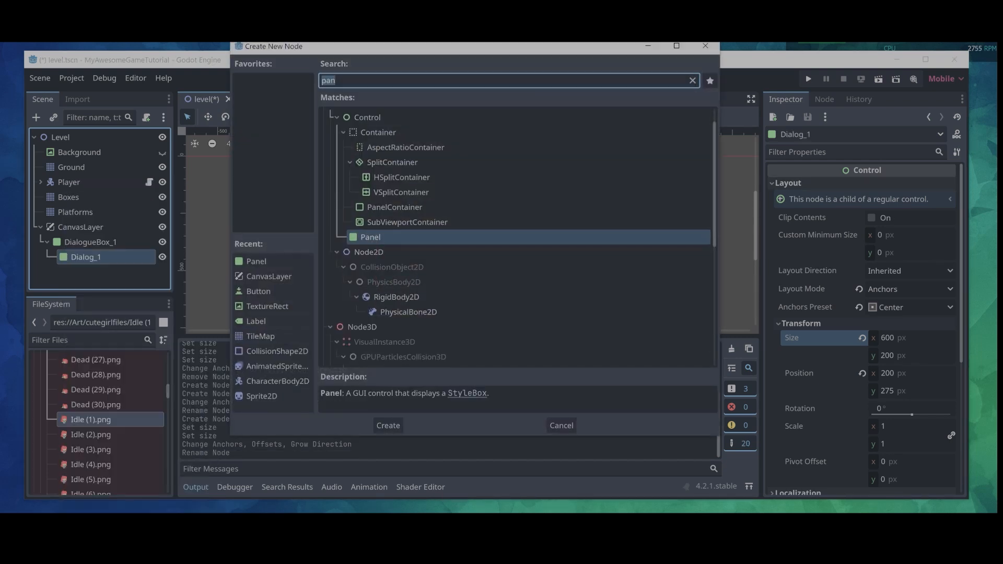
pyautogui.write('lab')
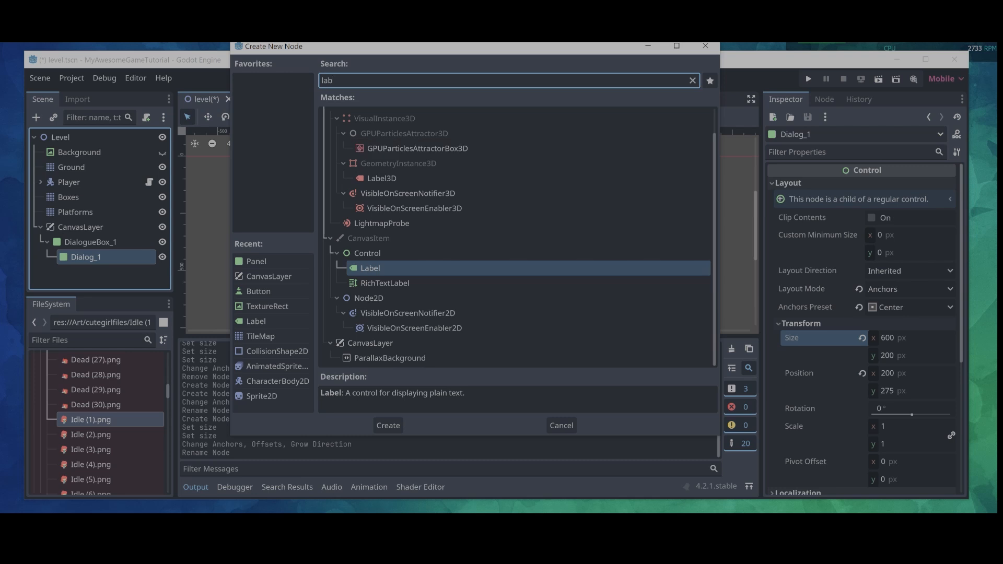
pyautogui.click(389, 425)
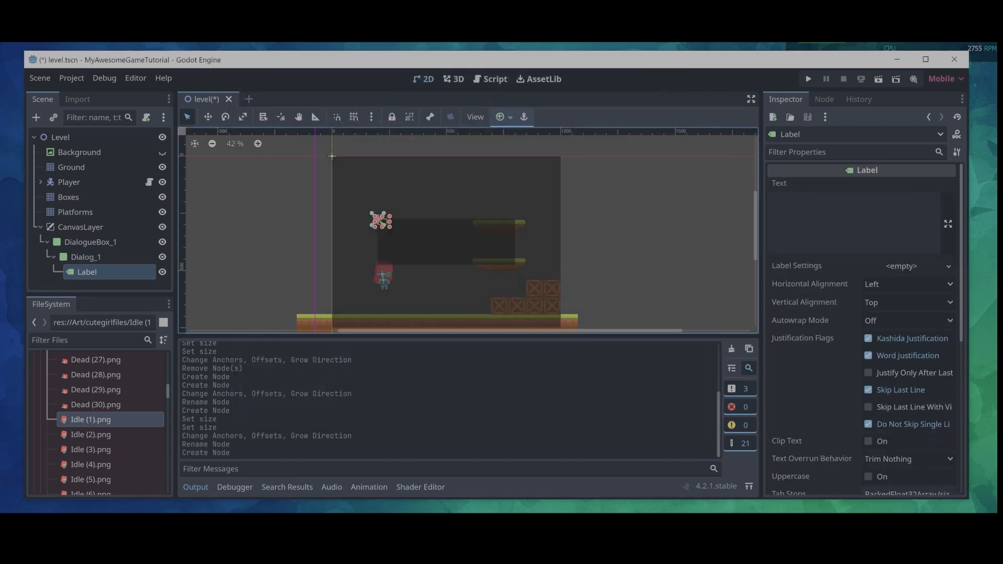
# Set the label's text to "What is that over there?"
pyautogui.click(773, 200)
pyautogui.write('What ')
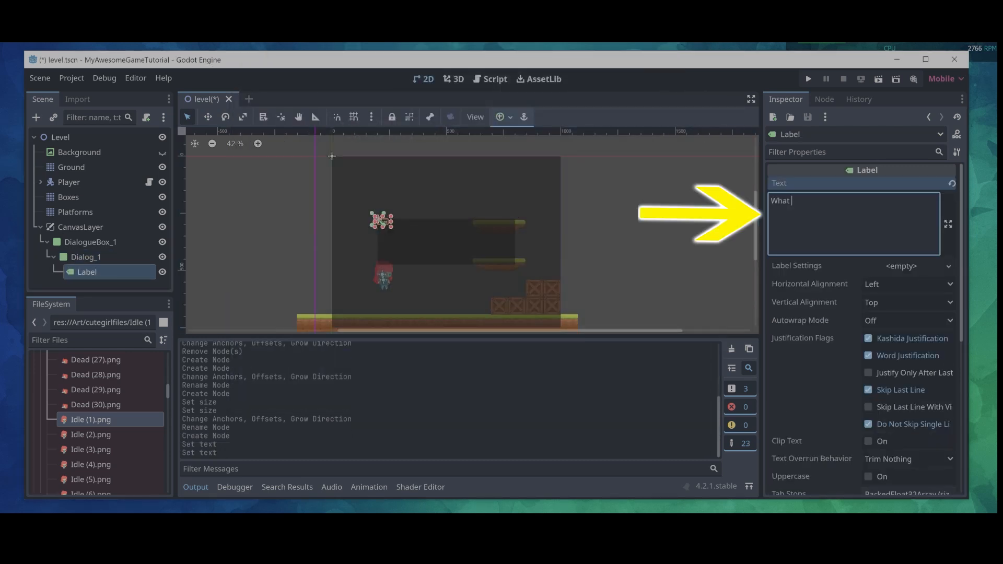
pyautogui.write('is that over th')
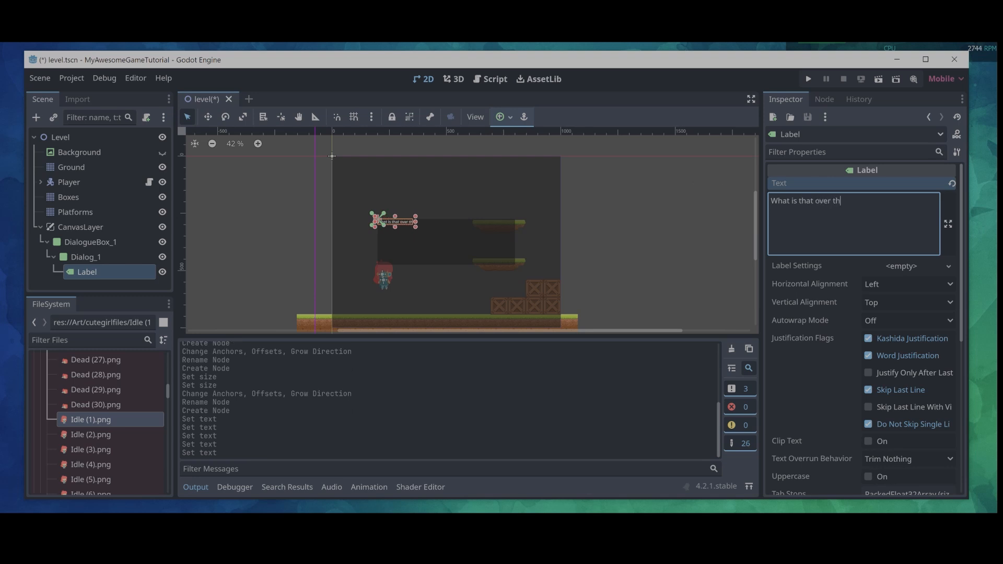
pyautogui.write('ere?')
# Override the label's theme font size with 40 px
pyautogui.scroll(-7, 860, 328)
pyautogui.click(807, 351)
pyautogui.scroll(-2, 861, 328)
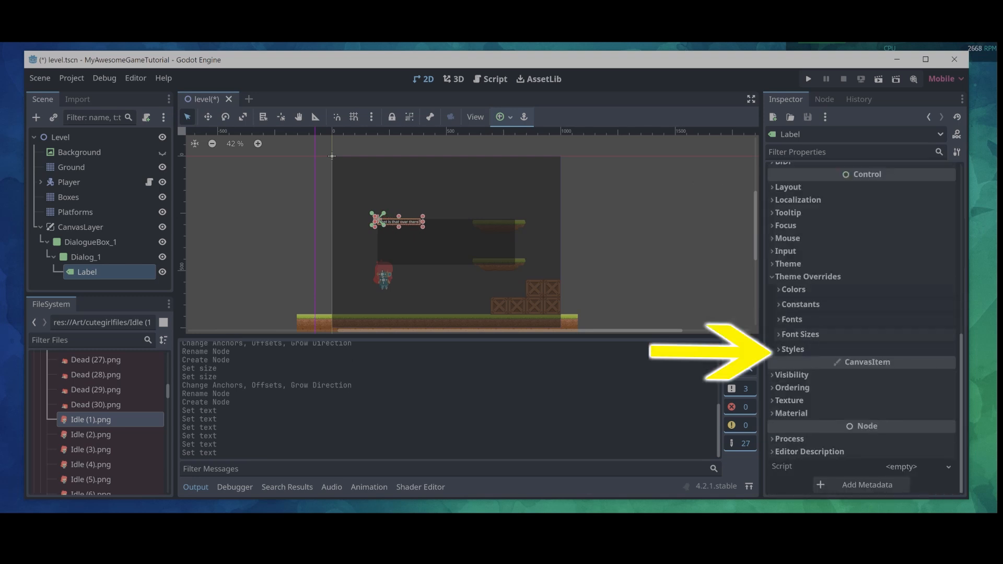
pyautogui.click(799, 333)
pyautogui.click(908, 348)
pyautogui.write('40')
pyautogui.press('Return')
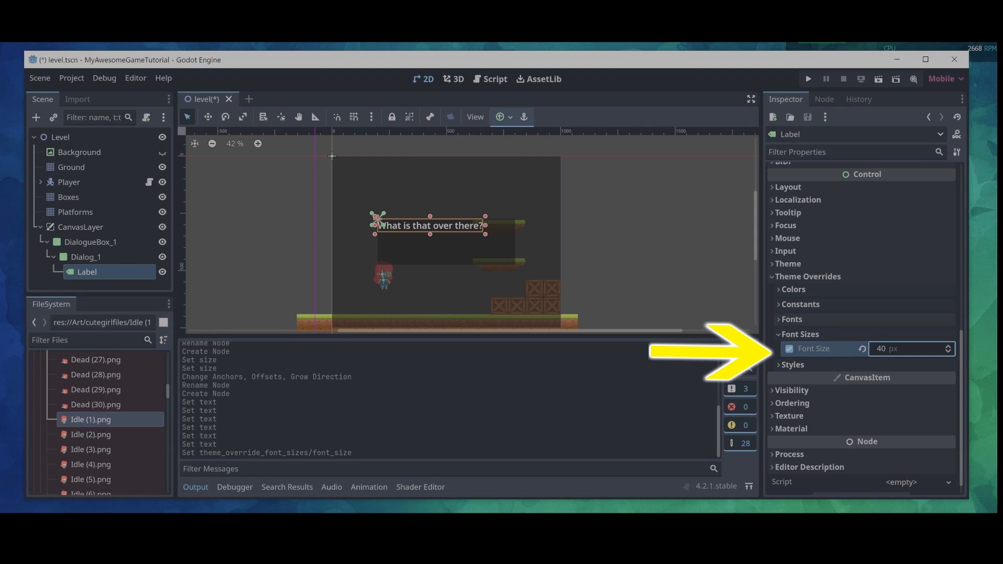
# Center the label inside the dialog panel with the center anchor preset
pyautogui.click(503, 117)
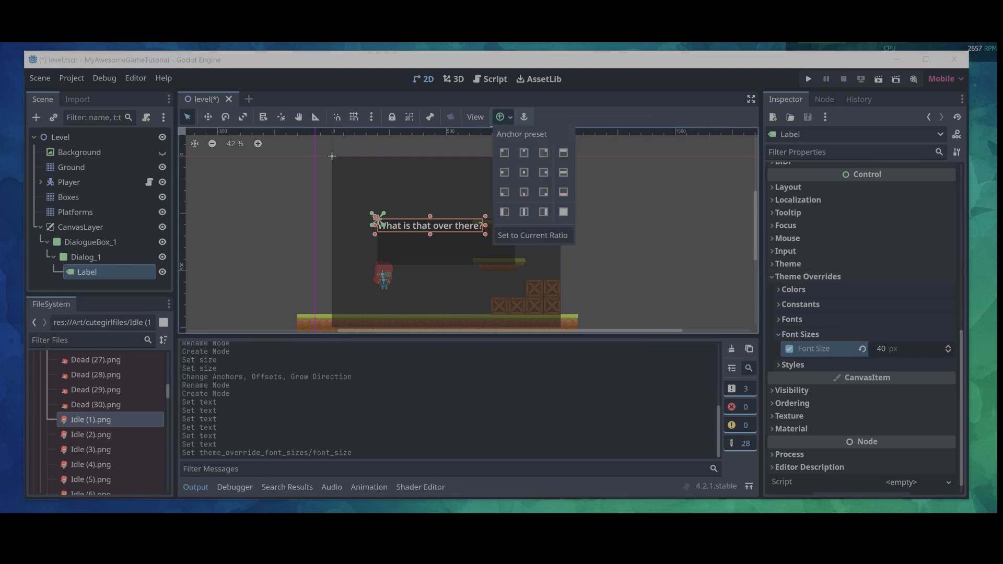
pyautogui.click(523, 173)
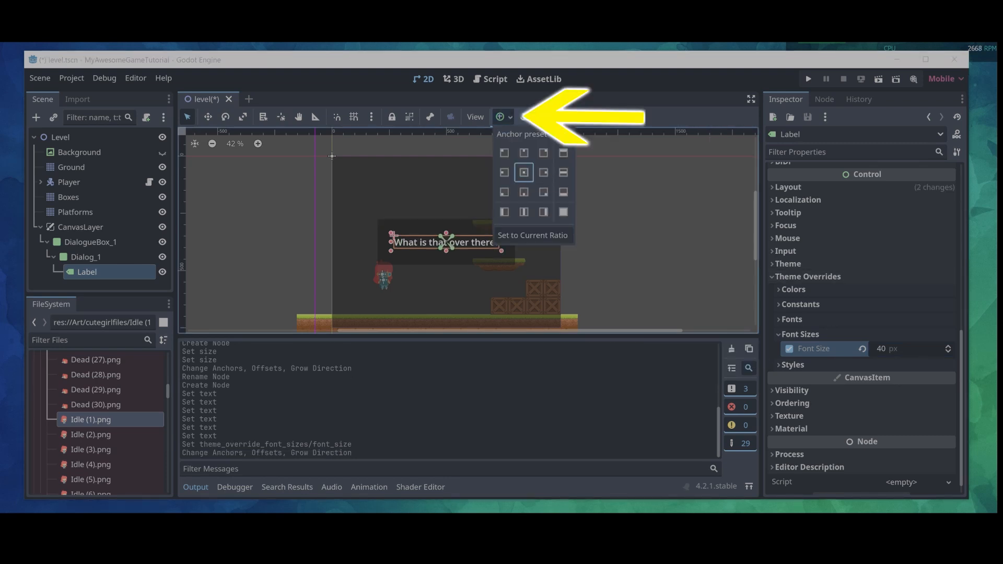
pyautogui.press('Escape')
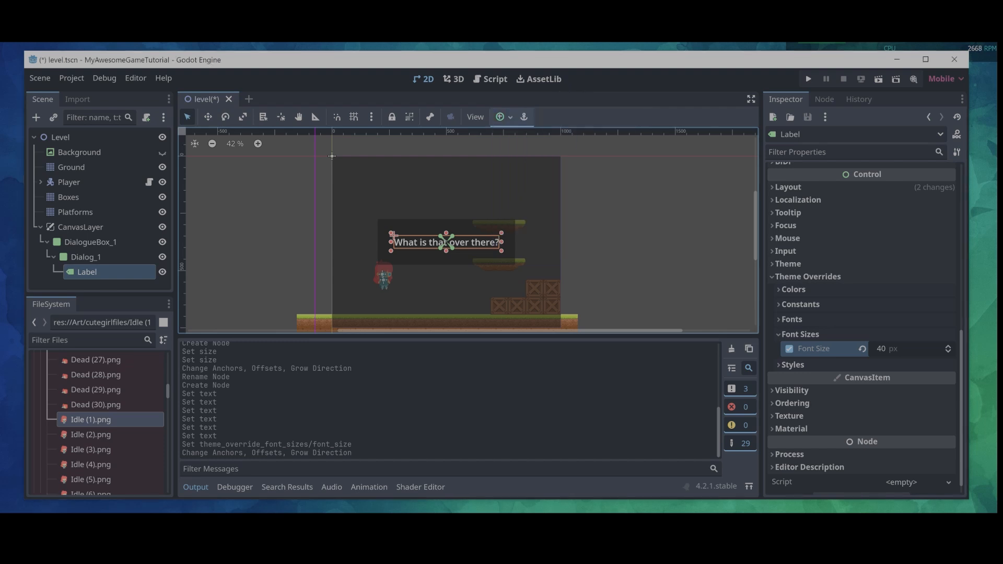
# Add a TextureRect node as a child of Dialog_1
pyautogui.click(85, 257)
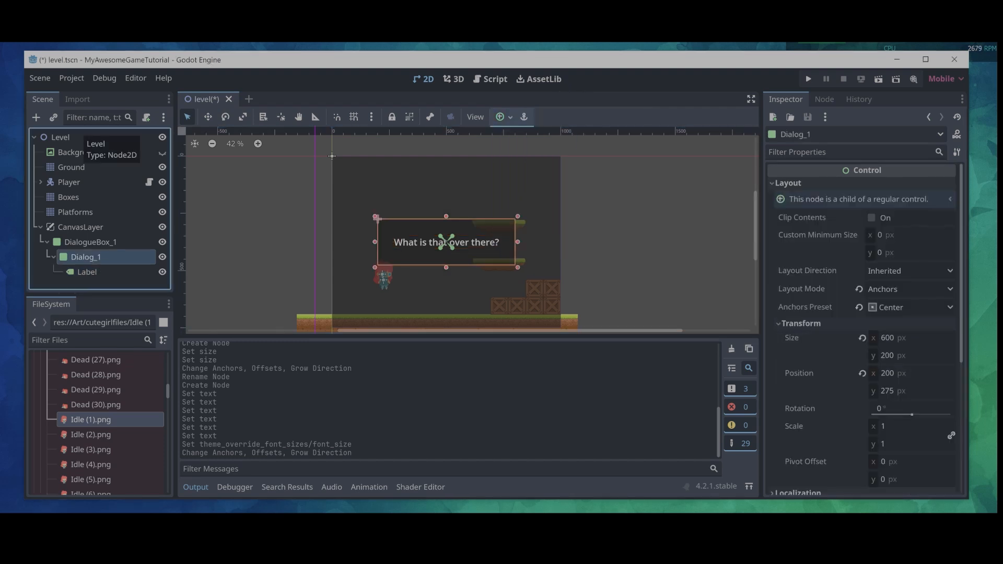
pyautogui.rightClick(66, 257)
pyautogui.click(104, 189)
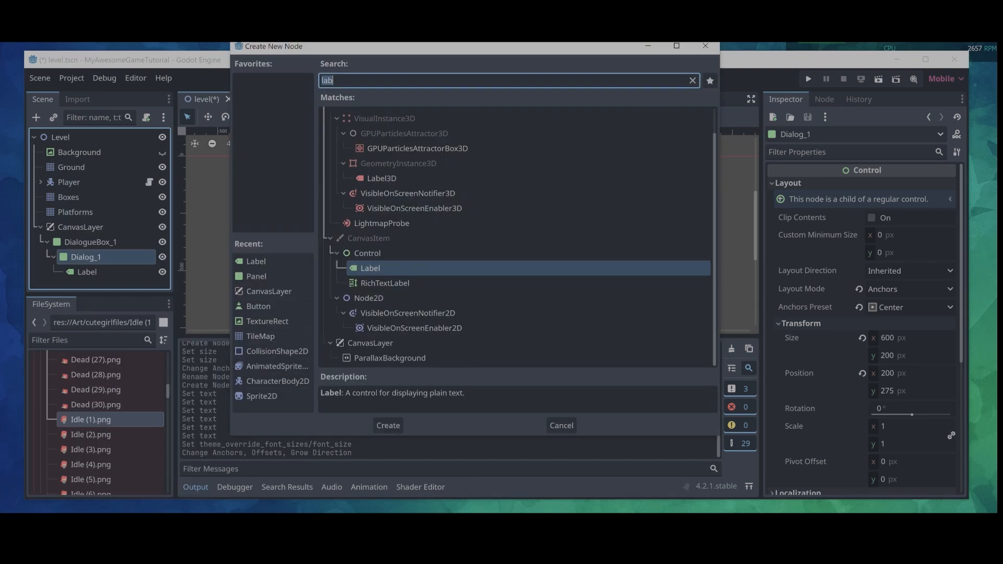
pyautogui.write('tex')
pyautogui.click(381, 340)
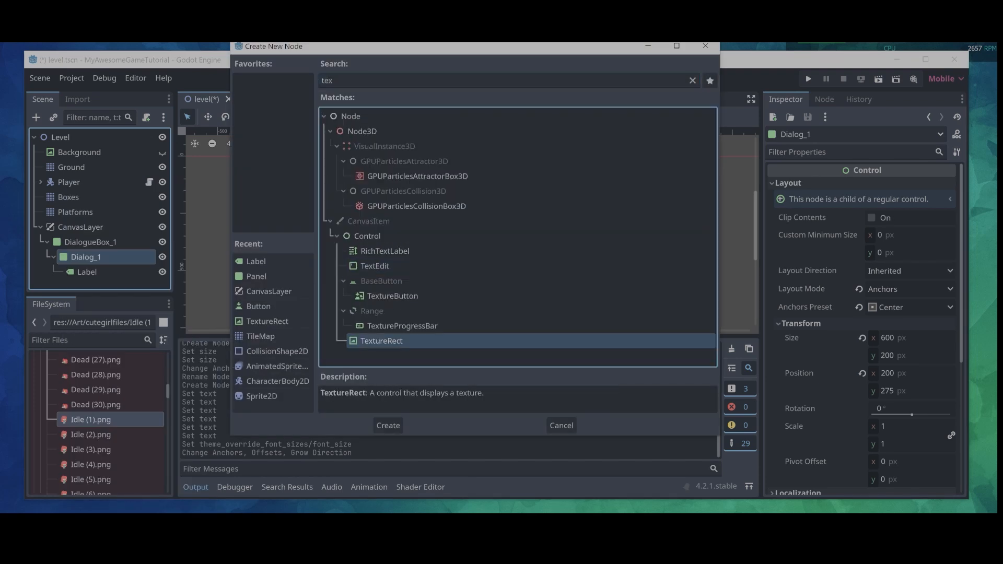
pyautogui.click(388, 425)
# Rename the TextureRect to Character and assign Idle (1).png as its texture
pyautogui.press('F2')
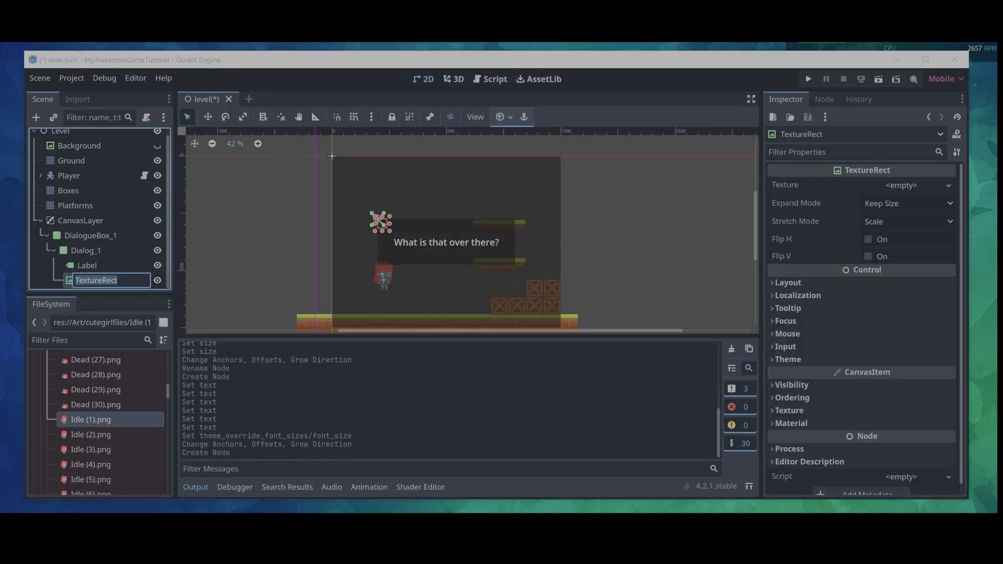
pyautogui.write('Character')
pyautogui.press('Return')
pyautogui.moveTo(90, 420); pyautogui.dragTo(909, 187)
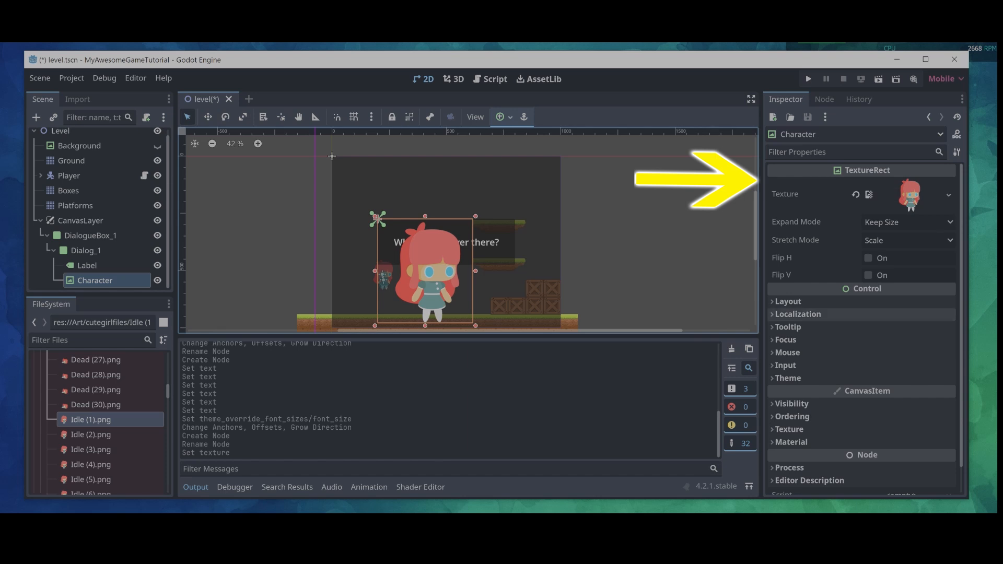
# Scale the Character image to 0.3 on both axes in its layout transform
pyautogui.scroll(-1, 815, 313)
pyautogui.click(788, 273)
pyautogui.click(801, 394)
pyautogui.scroll(-4, 814, 365)
pyautogui.click(910, 333)
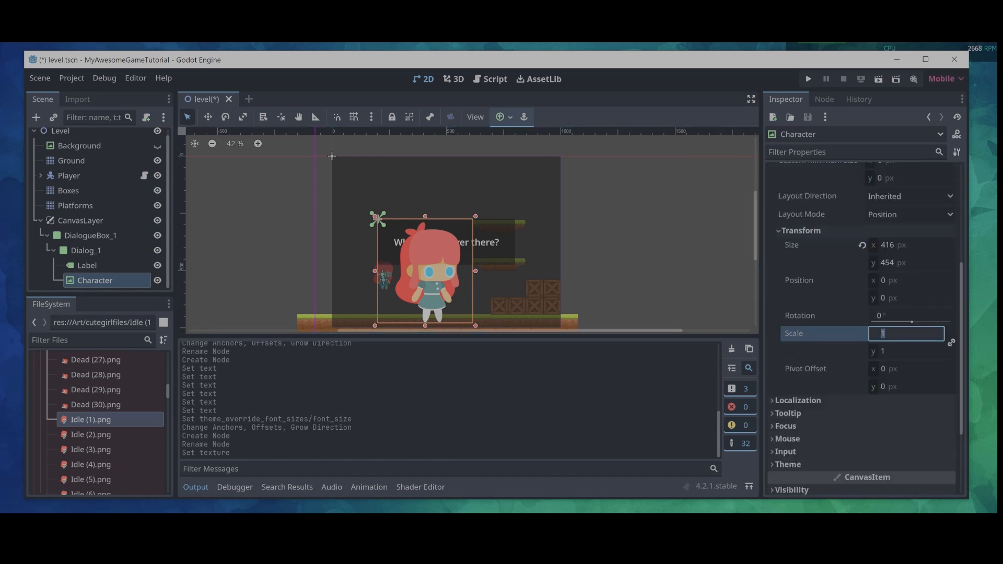
pyautogui.write('0.3')
pyautogui.press('Return')
# Set the Character image's position to x -35 px and y -20 px in its layout transform
pyautogui.scroll(2, 862, 324)
pyautogui.click(910, 362)
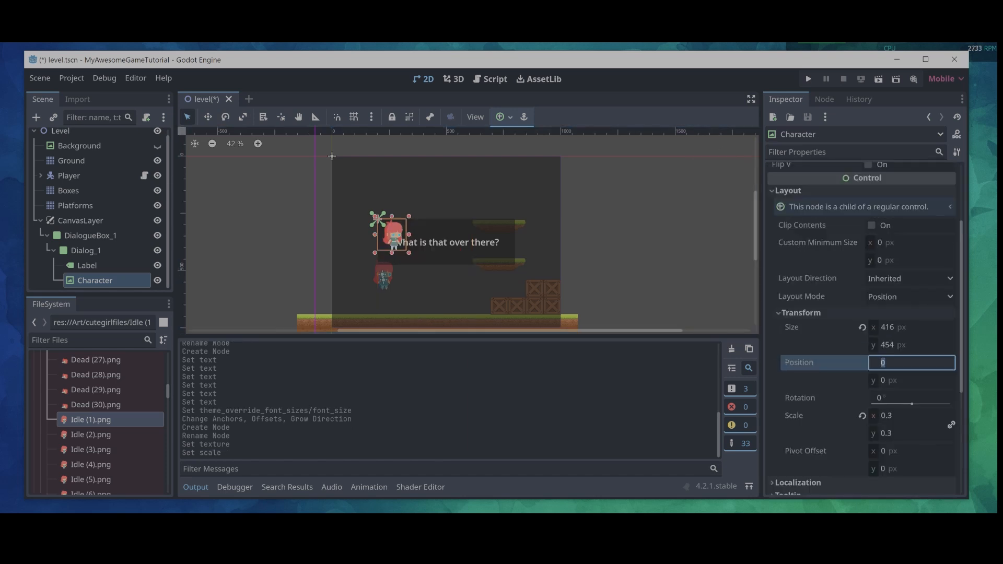
pyautogui.write('-35')
pyautogui.press('Return')
pyautogui.press('Tab')
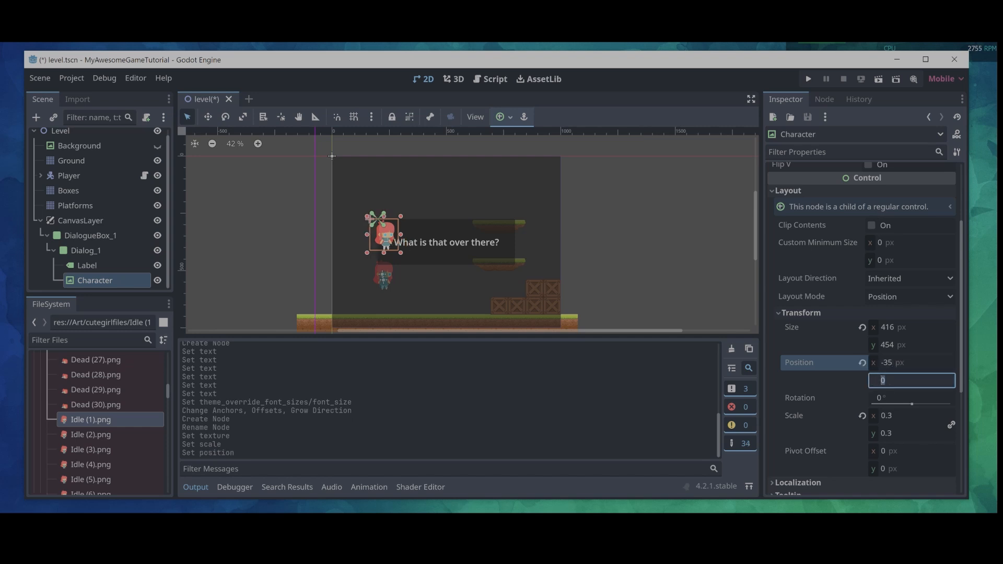
pyautogui.write('-20')
pyautogui.press('Return')
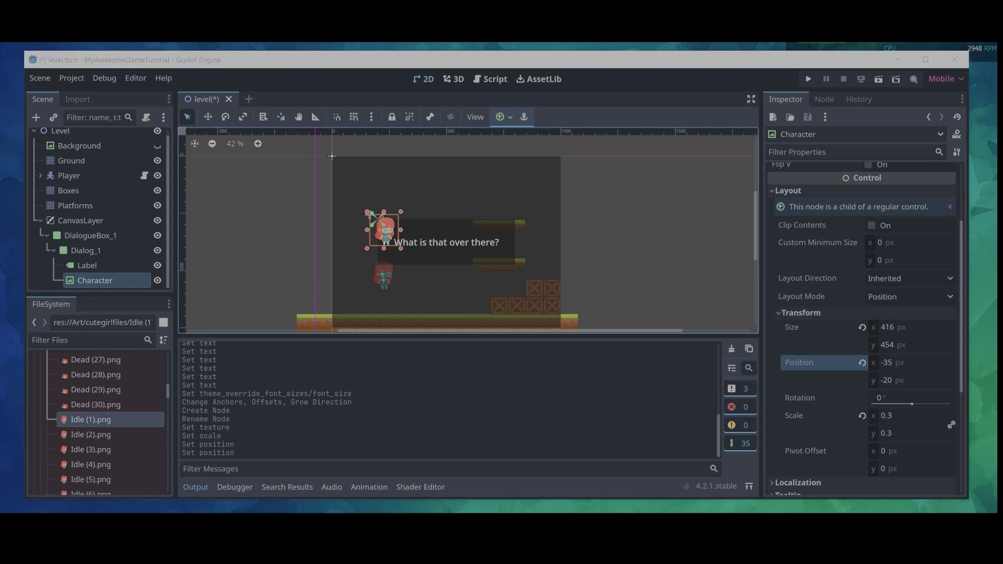
# Add a Button node as a child of Dialog_1 and set its text to Close
pyautogui.click(86, 250)
pyautogui.rightClick(78, 251)
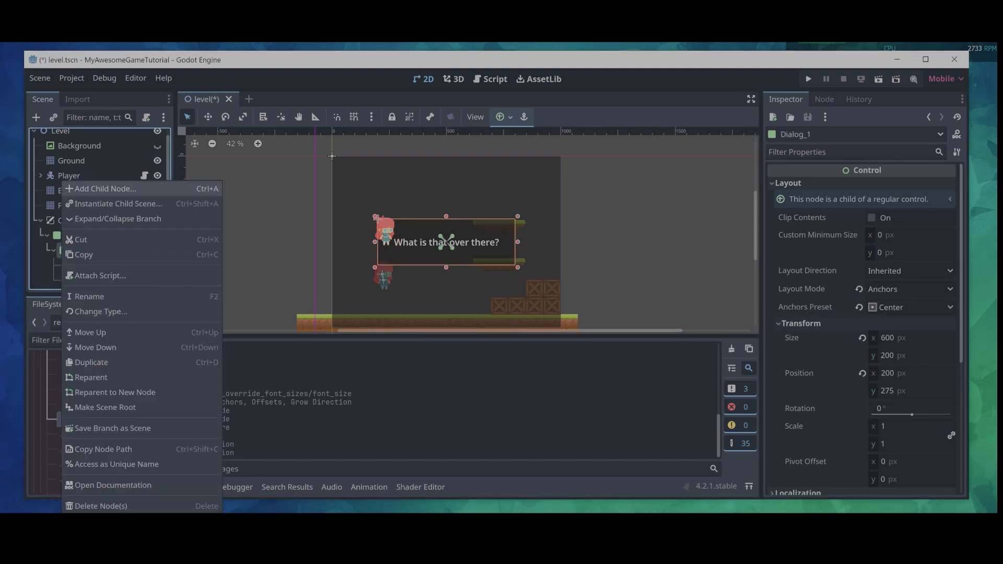
pyautogui.click(99, 188)
pyautogui.write('but')
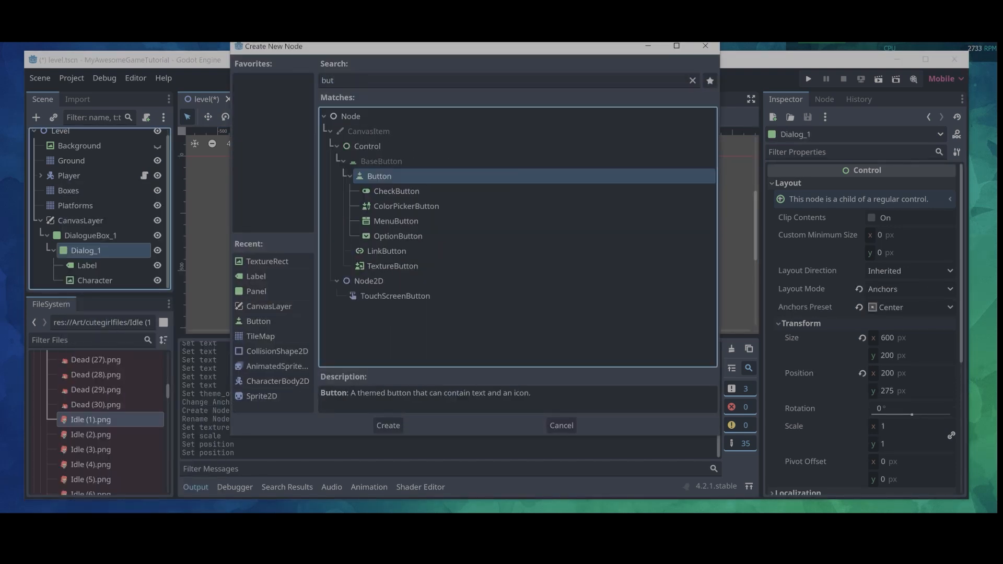
pyautogui.press('Return')
pyautogui.click(853, 223)
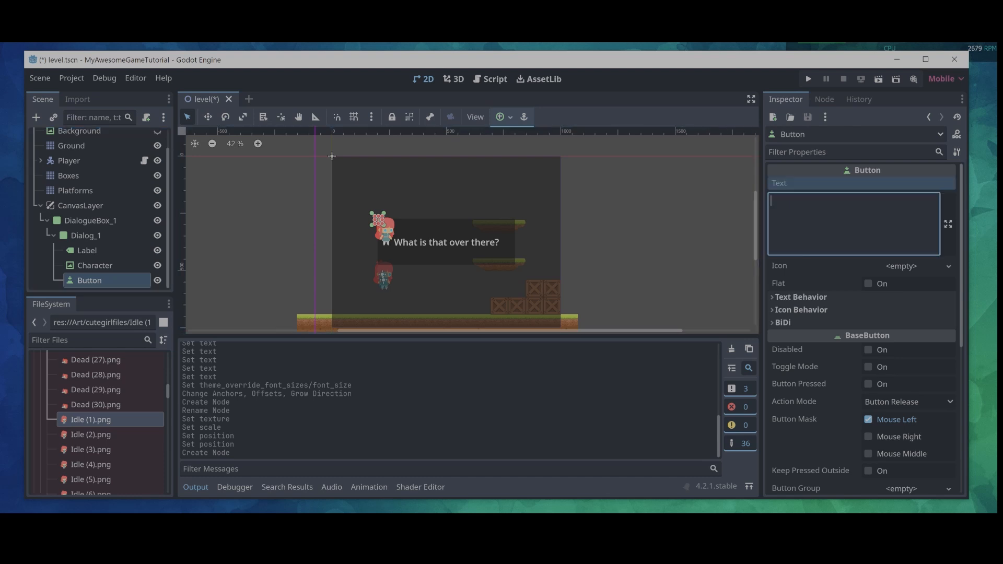
pyautogui.write('Close')
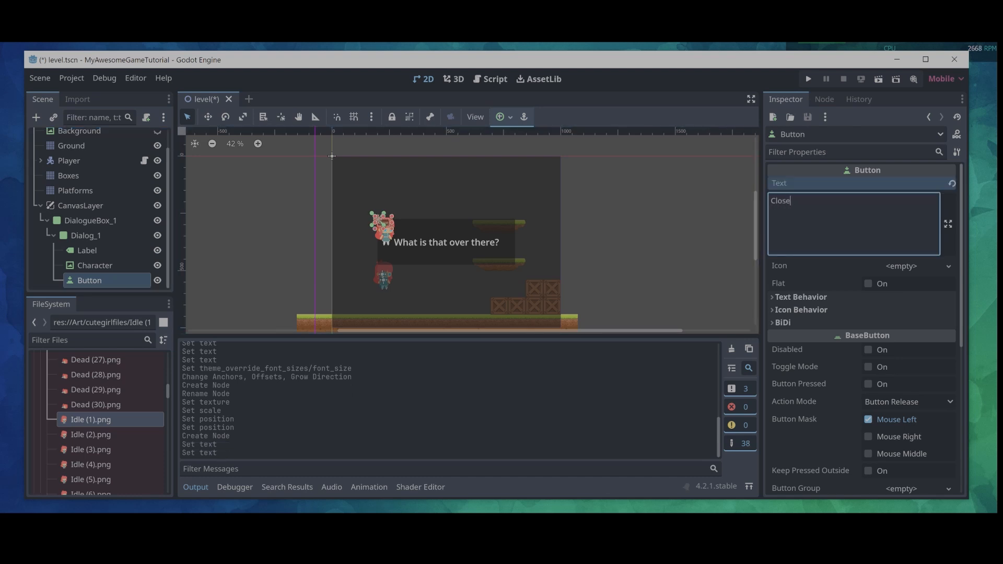
# Override the Close button's font size with 30 px and set its Self Modulate colour to red
pyautogui.scroll(-8, 862, 329)
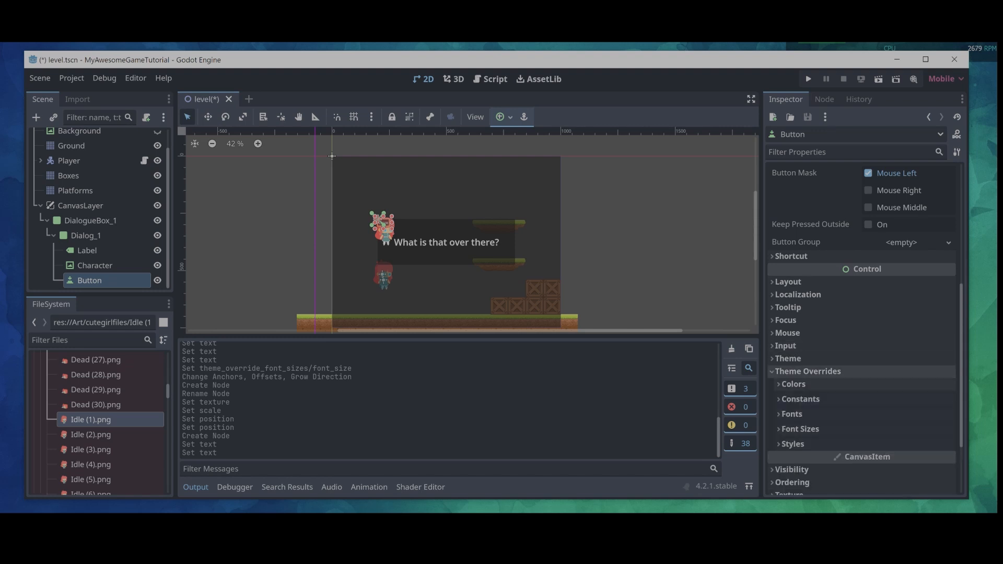
pyautogui.scroll(-3, 862, 330)
pyautogui.click(857, 334)
pyautogui.click(888, 348)
pyautogui.write('30')
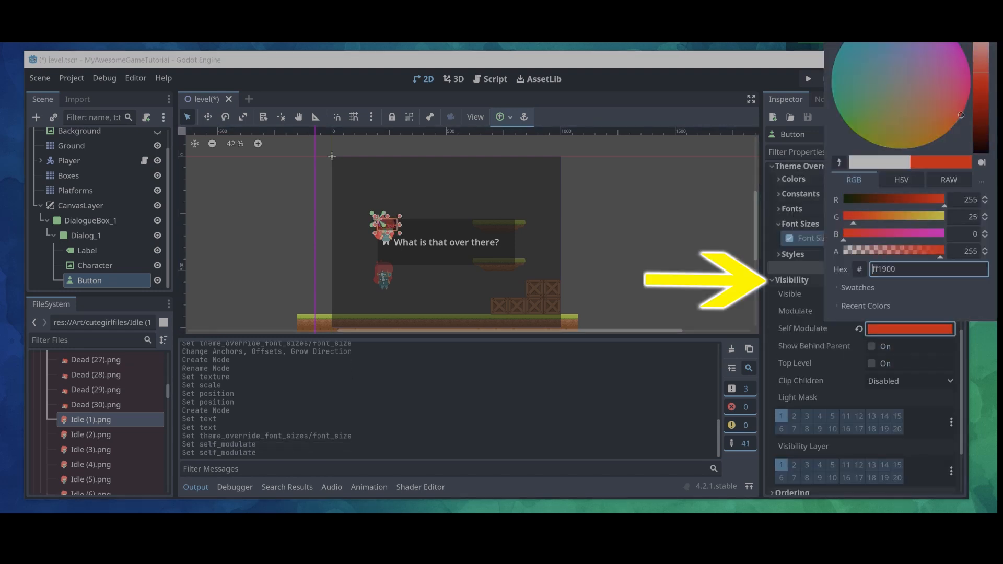
pyautogui.press('Escape')
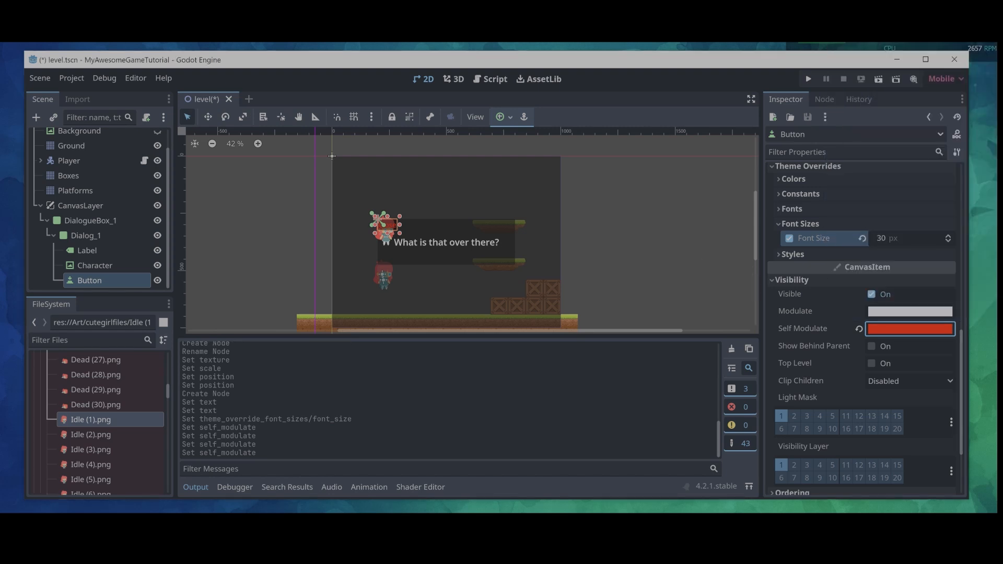
# Set the Close button's width to 100 px in its layout transform
pyautogui.scroll(7, 870, 262)
pyautogui.click(801, 381)
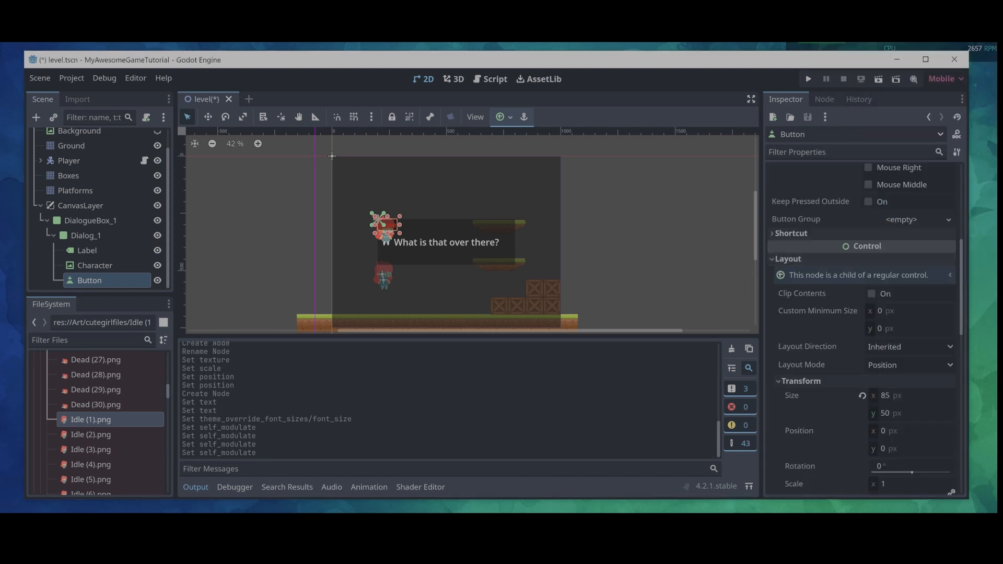
pyautogui.click(901, 395)
pyautogui.write('100')
pyautogui.press('Return')
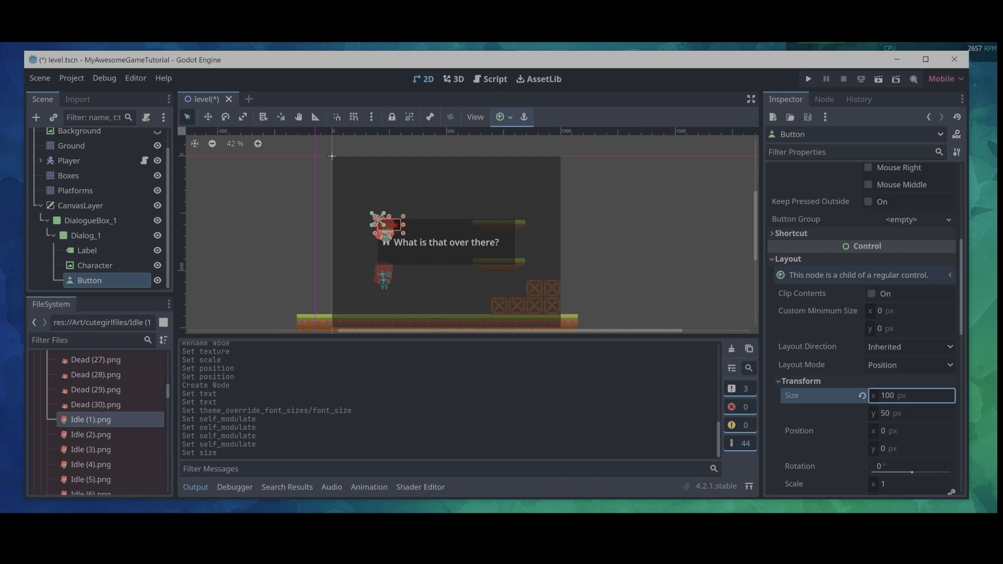
# Anchor the Close button with the Bottom Right preset inside Dialog_1 and run the project
pyautogui.click(504, 116)
pyautogui.click(543, 192)
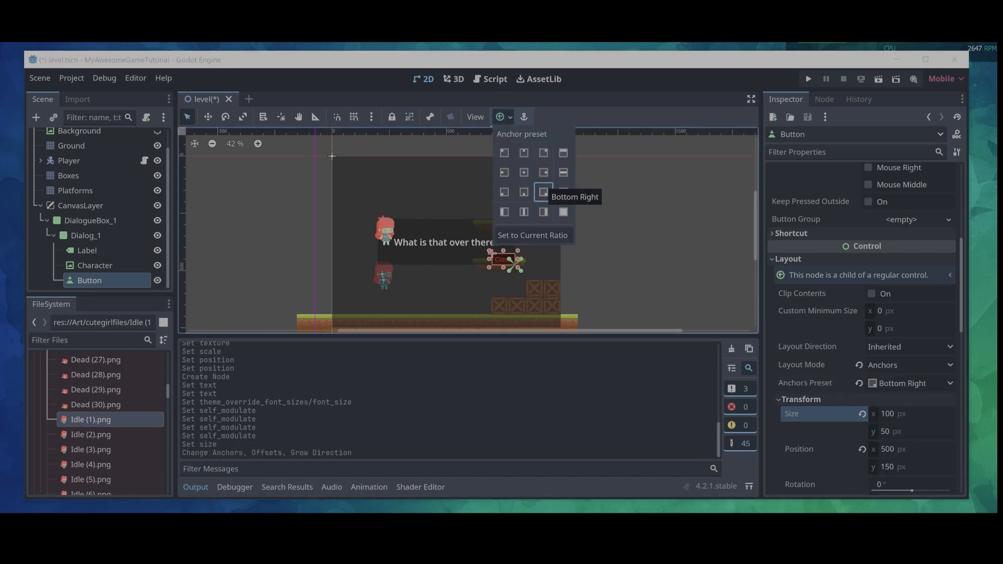
pyautogui.press('Escape')
pyautogui.click(86, 235)
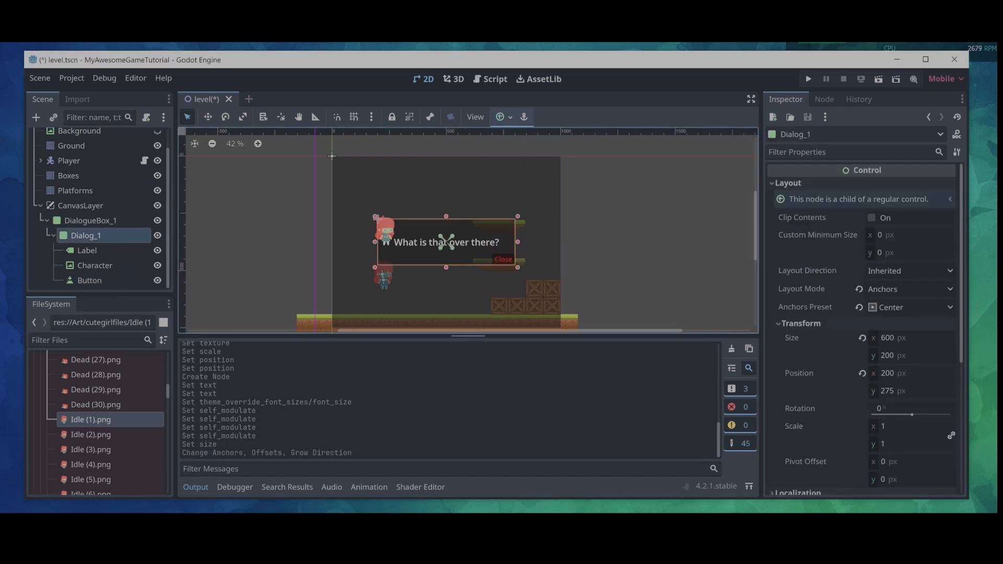
pyautogui.press('F5')
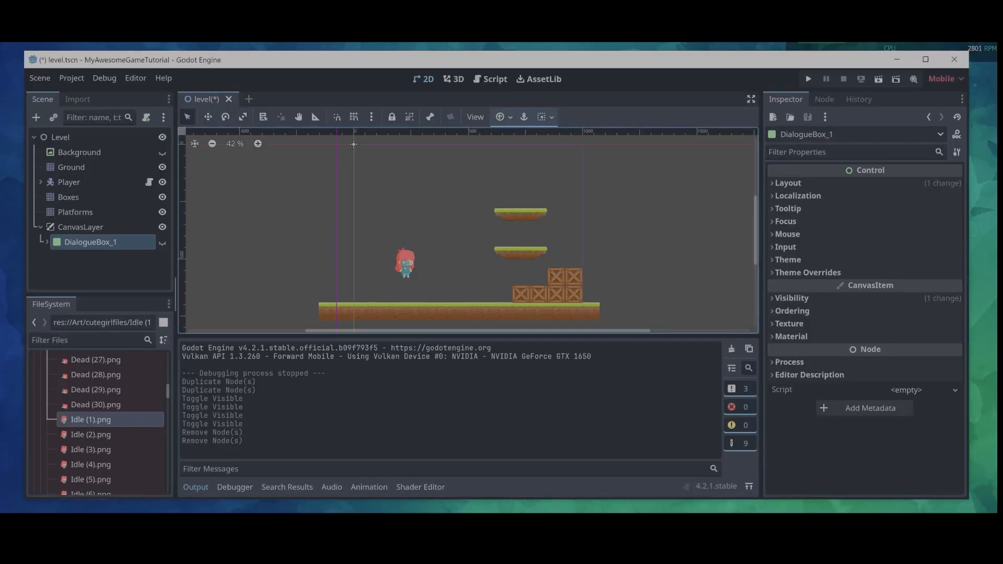
# Make DialogueBox_1 visible and duplicate it twice, ordering the copies so that DialogueBox_3 sits below DialogueBox_2
pyautogui.click(162, 242)
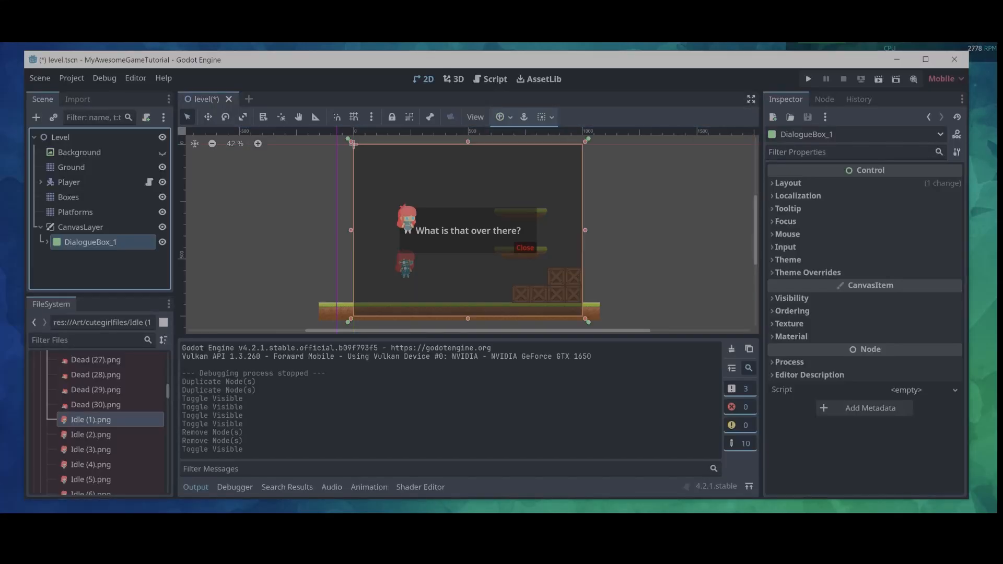
pyautogui.rightClick(61, 242)
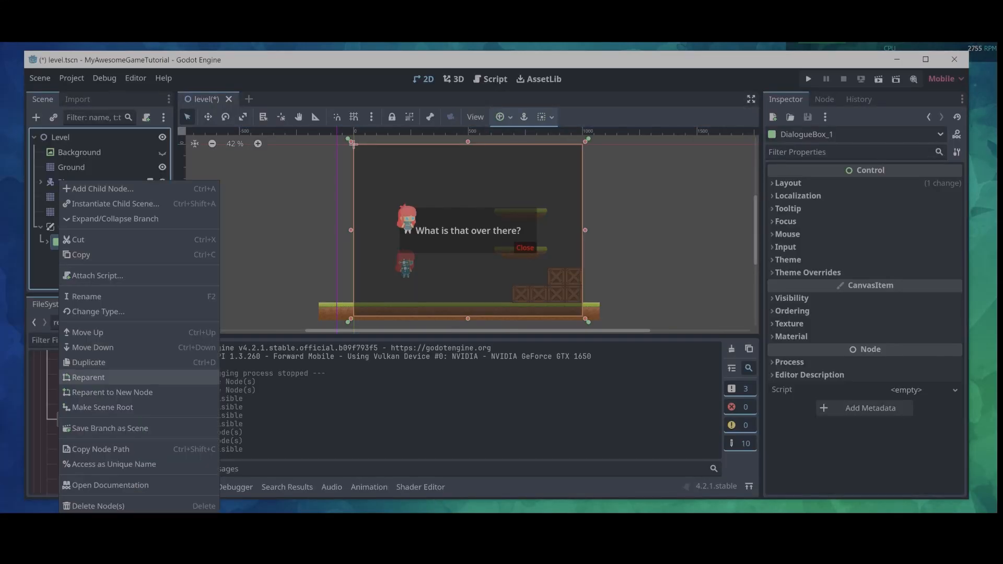
pyautogui.click(89, 362)
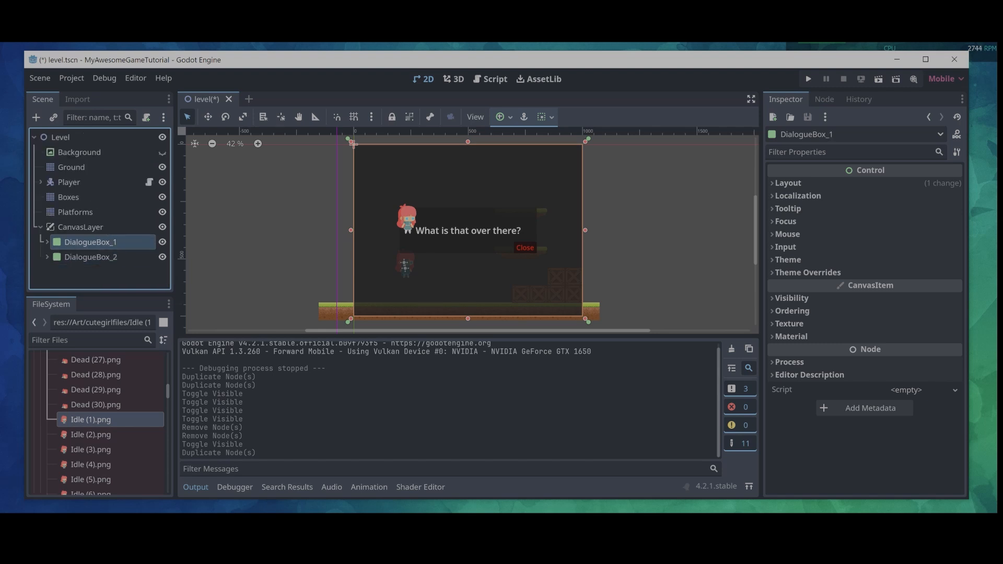
pyautogui.rightClick(60, 210)
pyautogui.click(89, 362)
pyautogui.click(47, 225)
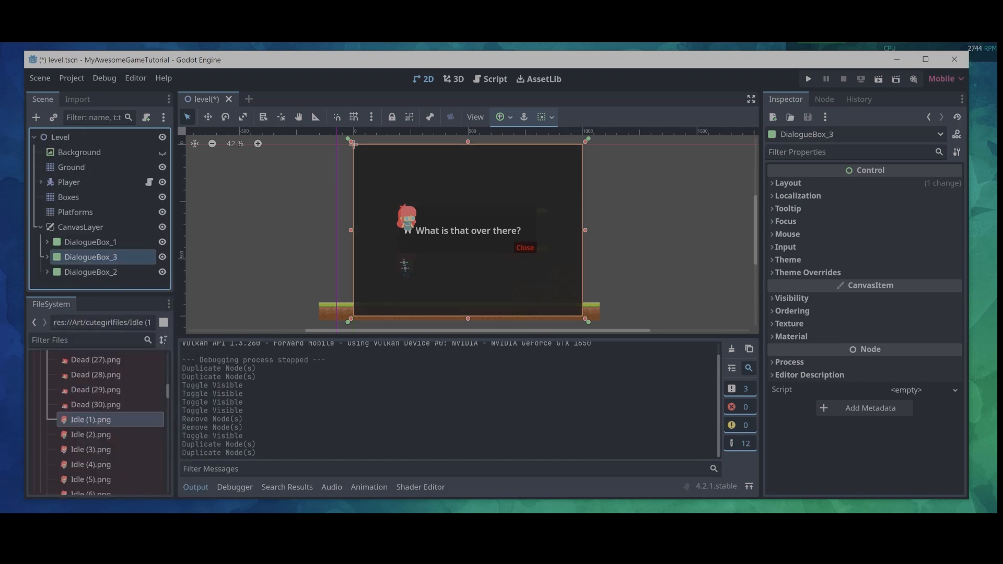
pyautogui.moveTo(60, 257); pyautogui.dragTo(56, 280)
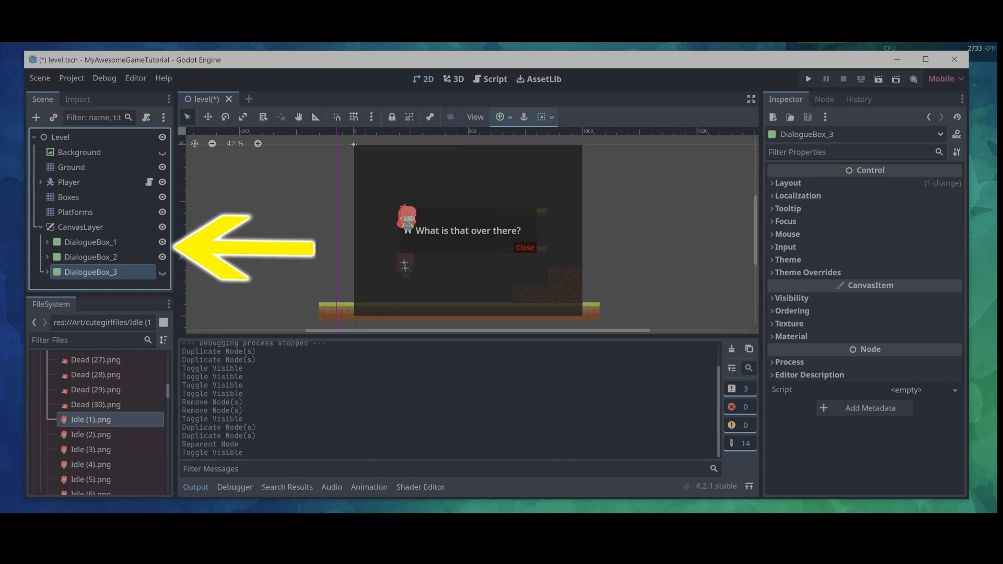
# Hide DialogueBox_1 and DialogueBox_3 so that only DialogueBox_2 is shown
pyautogui.click(163, 272)
pyautogui.click(162, 242)
pyautogui.click(163, 257)
pyautogui.click(162, 257)
# Replace the label text in DialogueBox_2 with "I will take it to" followed by the other character's name
pyautogui.click(47, 257)
pyautogui.scroll(-1, 99, 251)
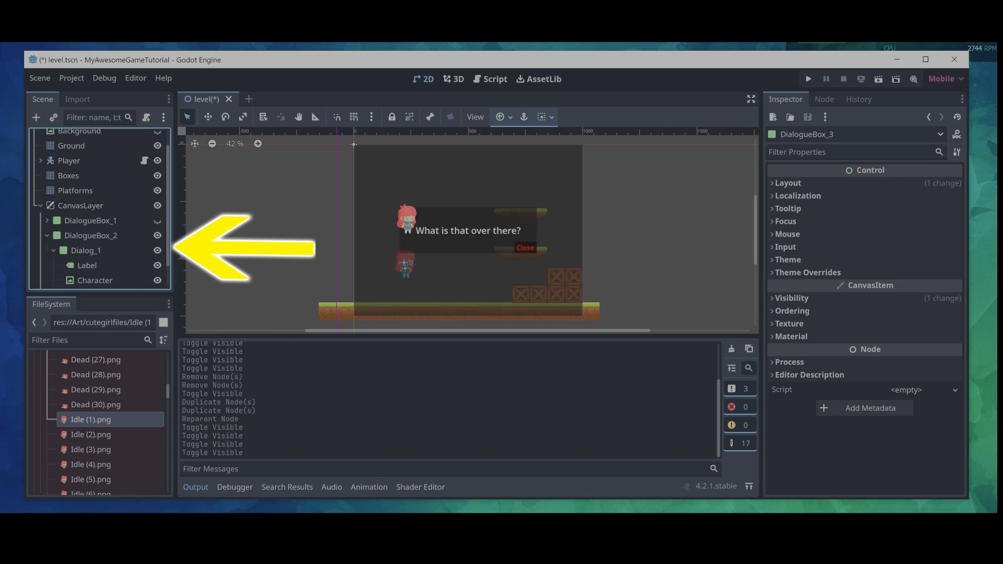
pyautogui.click(86, 265)
pyautogui.tripleClick(812, 201)
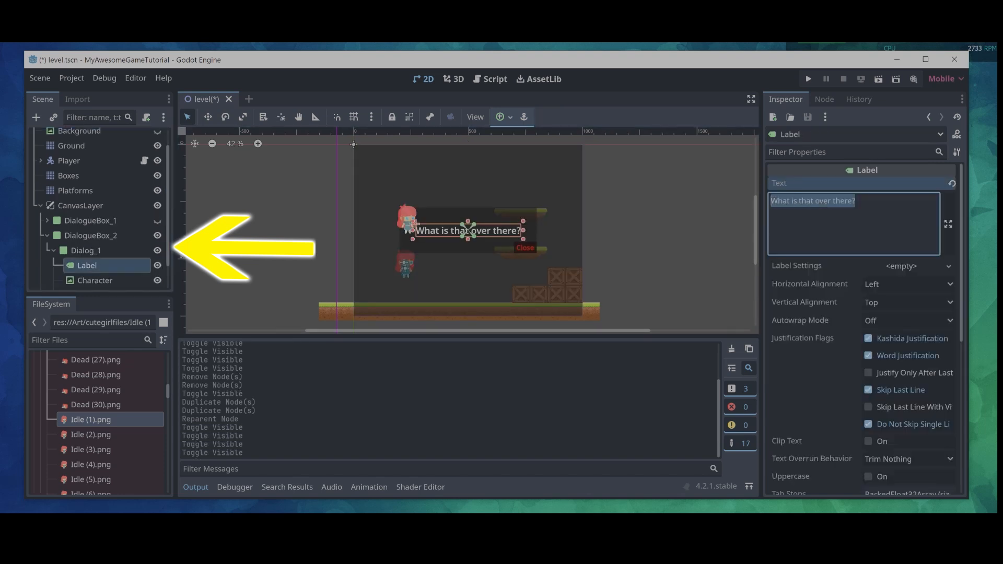
pyautogui.press('BackSpace')
pyautogui.write('I will take it to ')
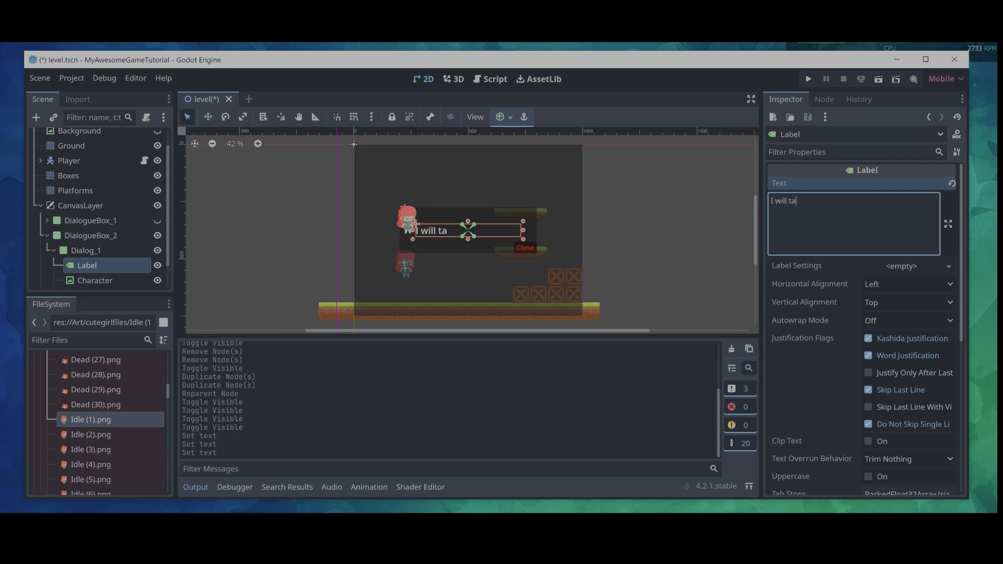
pyautogui.write('Joe')
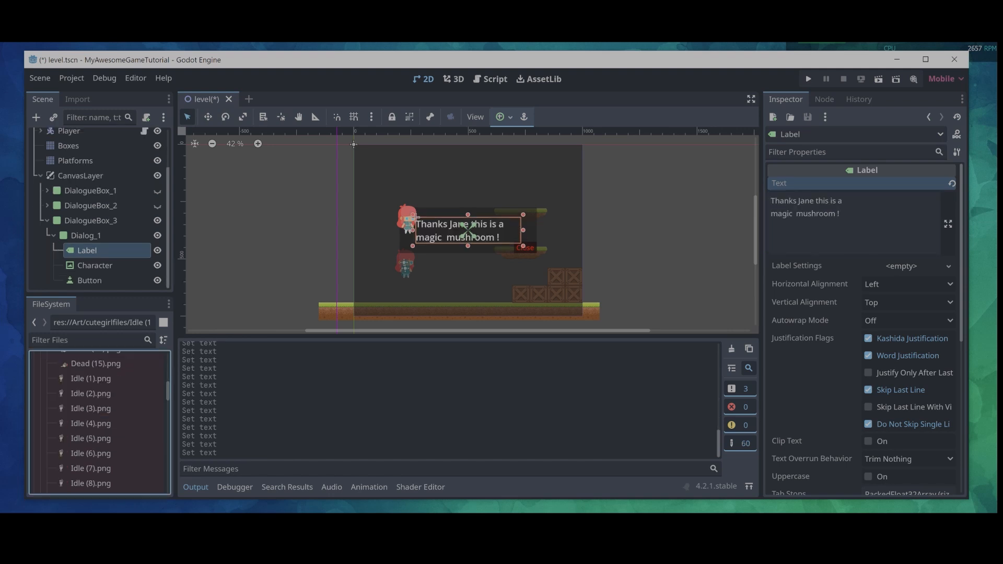
# Assign Idle (1).png from the flatboy folder as the texture of the Character node in DialogueBox_3
pyautogui.click(90, 379)
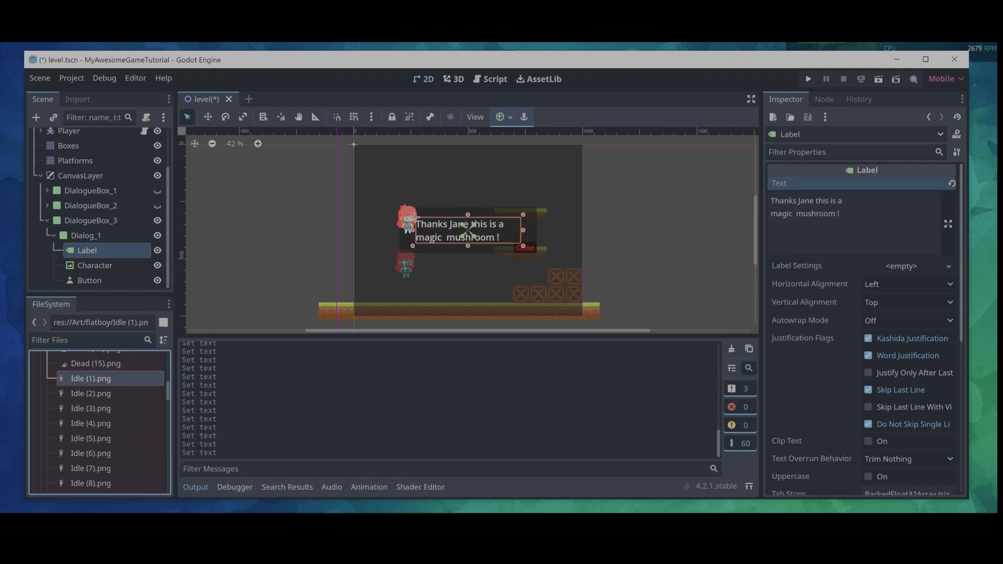
pyautogui.click(94, 265)
pyautogui.moveTo(91, 379); pyautogui.dragTo(909, 195)
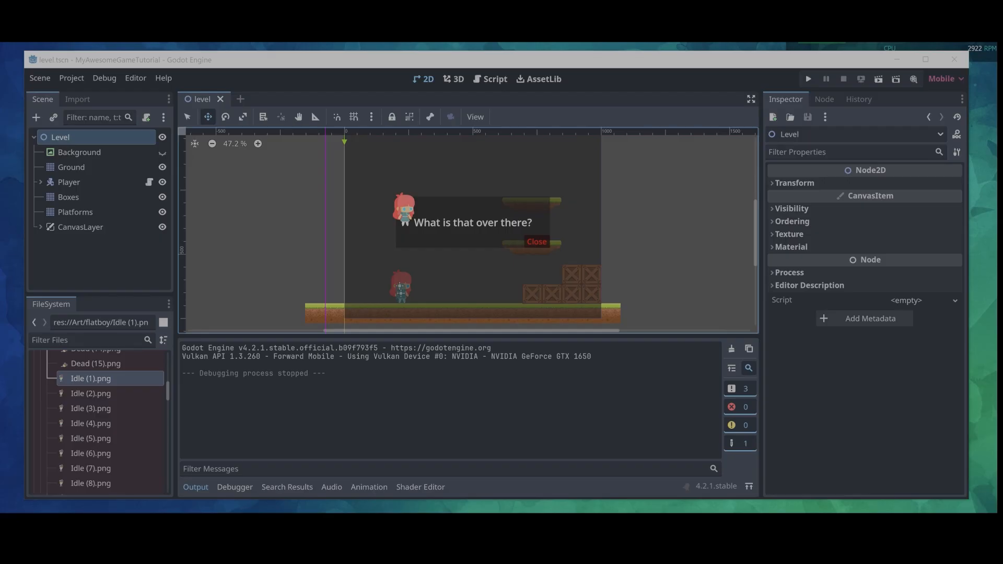
# Add a plain Node as a child of Level and rename it GameManager
pyautogui.rightClick(47, 137)
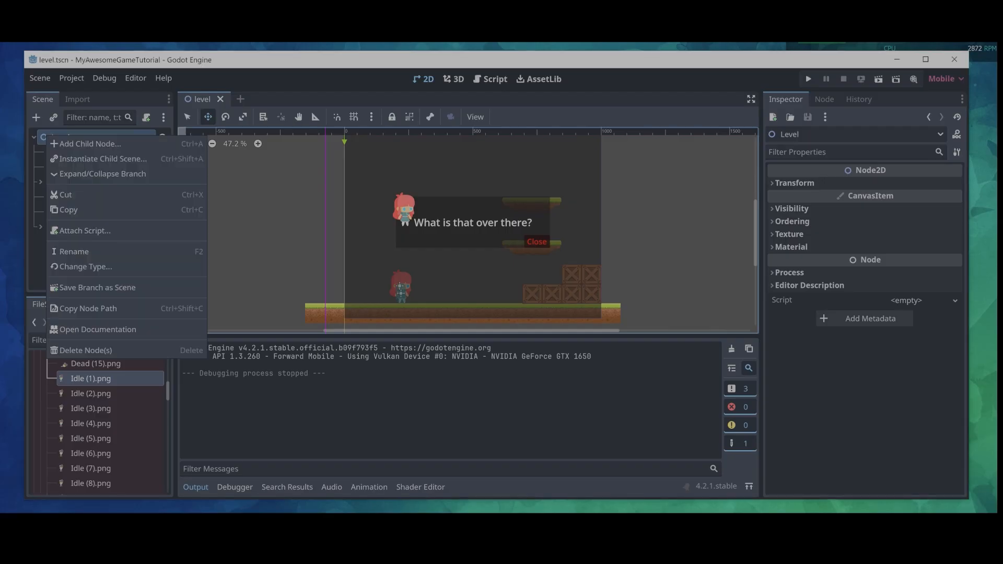
pyautogui.click(89, 144)
pyautogui.click(387, 424)
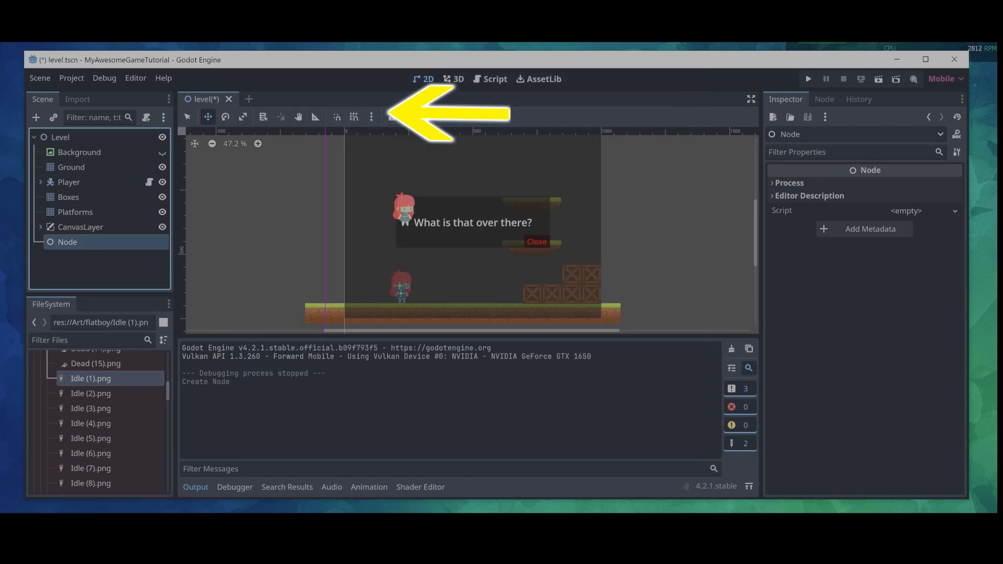
pyautogui.press('F2')
pyautogui.write('GameManager')
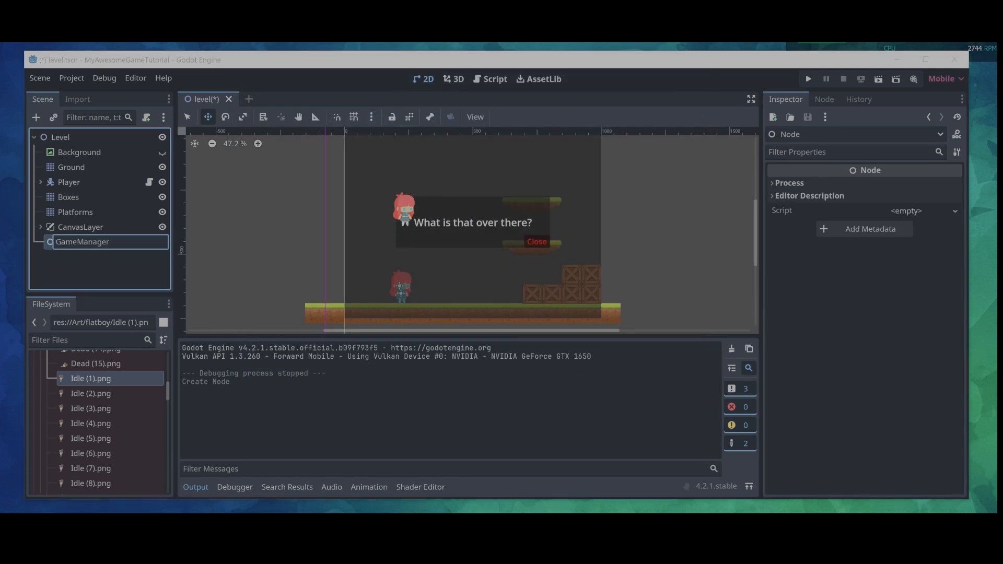
pyautogui.press('Return')
# Attach a new GDScript named GameManager.gd to the GameManager node, stored in the Scripts folder
pyautogui.click(146, 117)
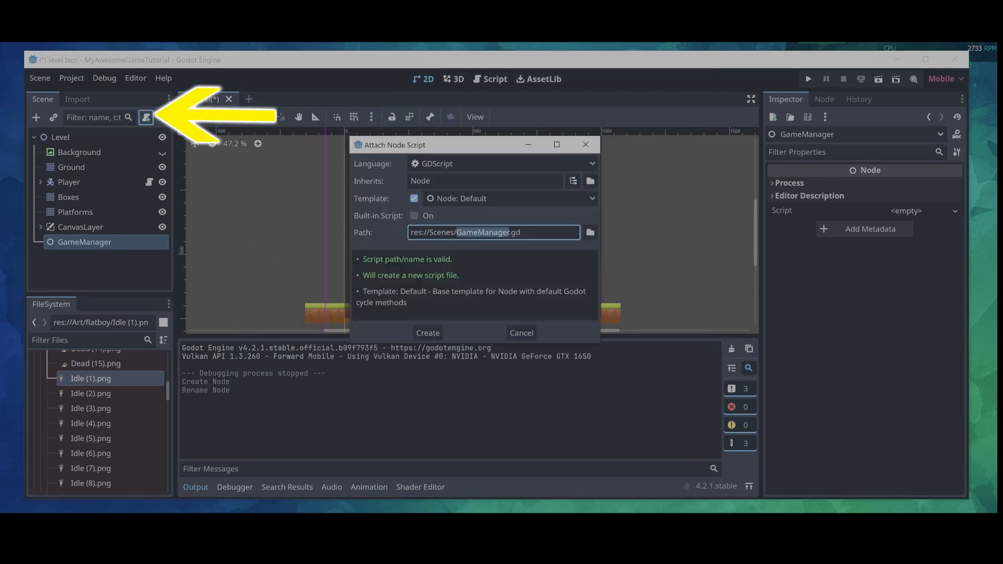
pyautogui.click(590, 232)
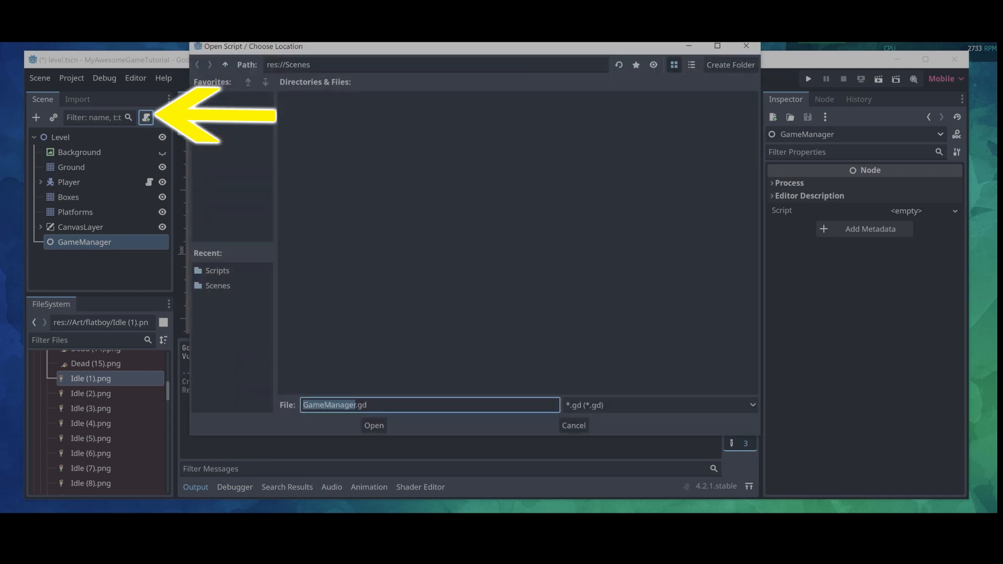
pyautogui.doubleClick(424, 120)
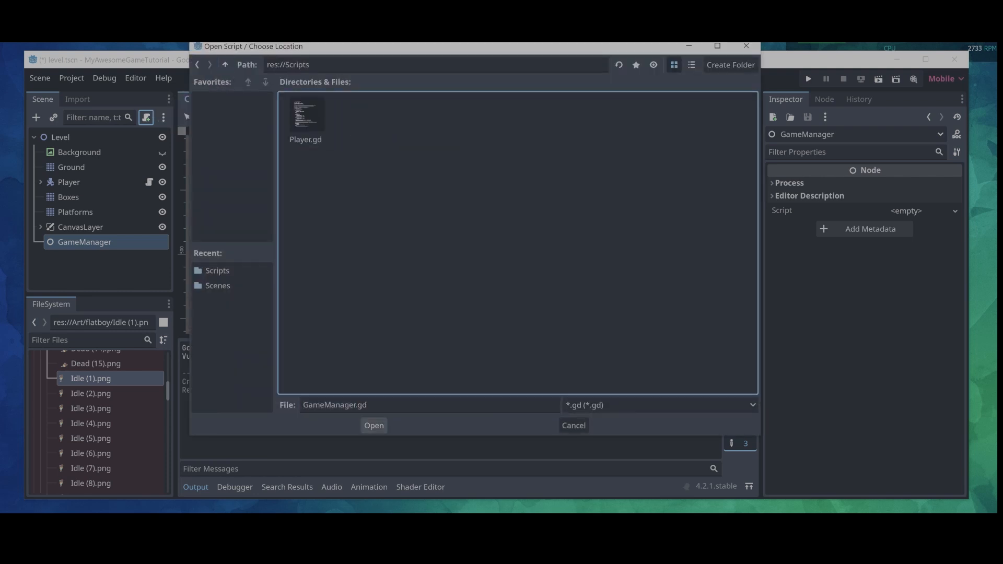
pyautogui.click(373, 425)
pyautogui.press('Return')
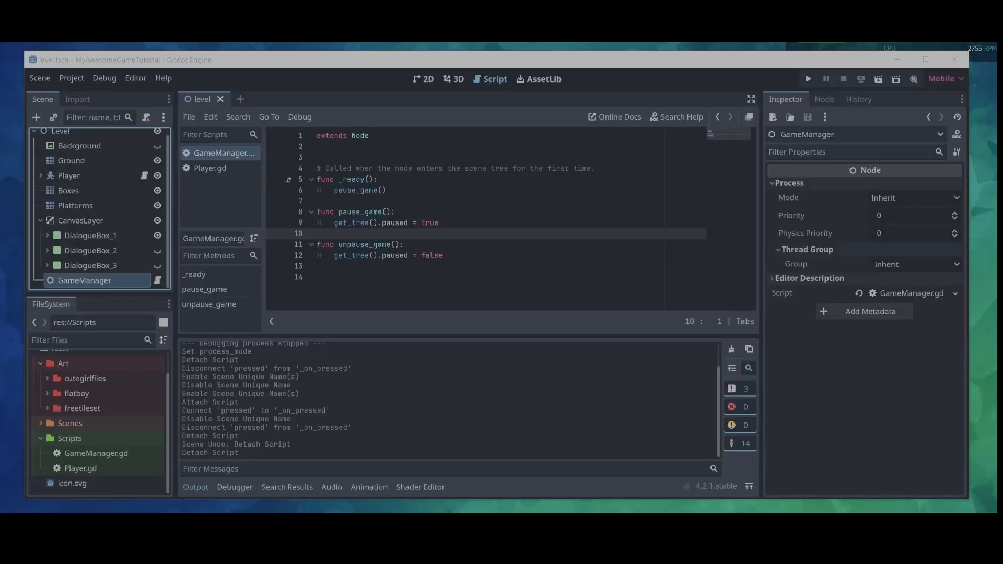
# Enable Access as Unique Name for the GameManager node
pyautogui.rightClick(107, 281)
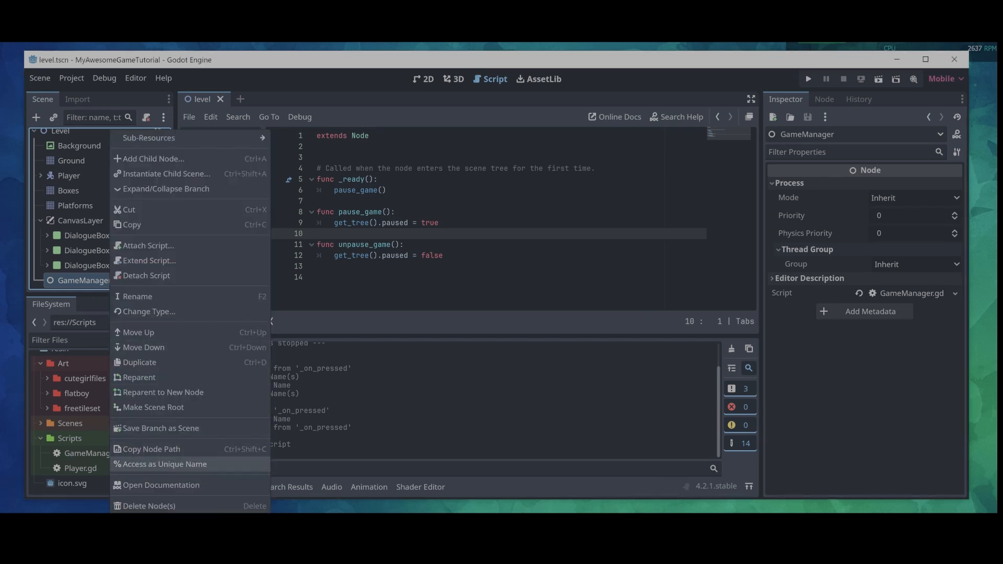
pyautogui.click(163, 465)
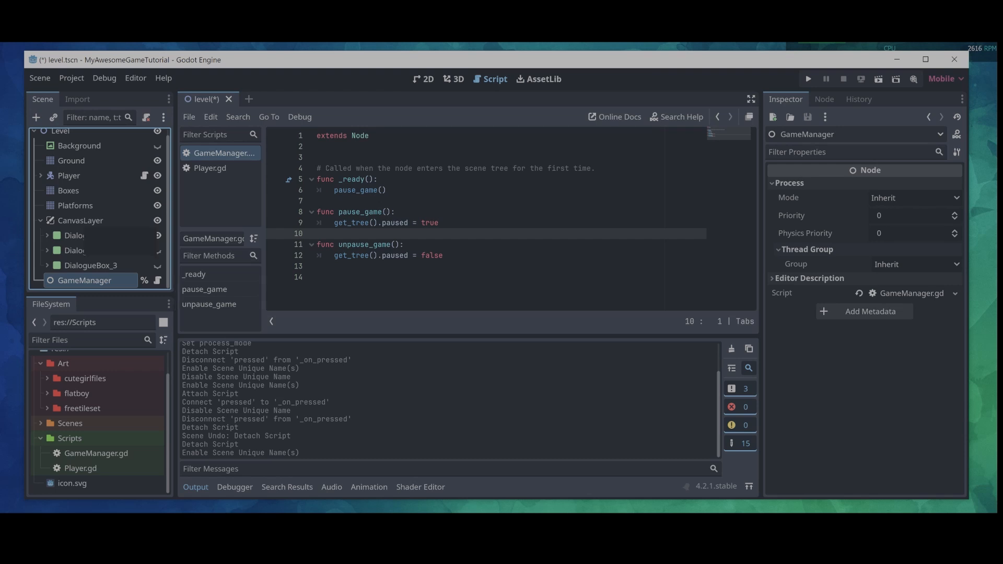
# Set the CanvasLayer node's process mode to When Paused
pyautogui.click(80, 220)
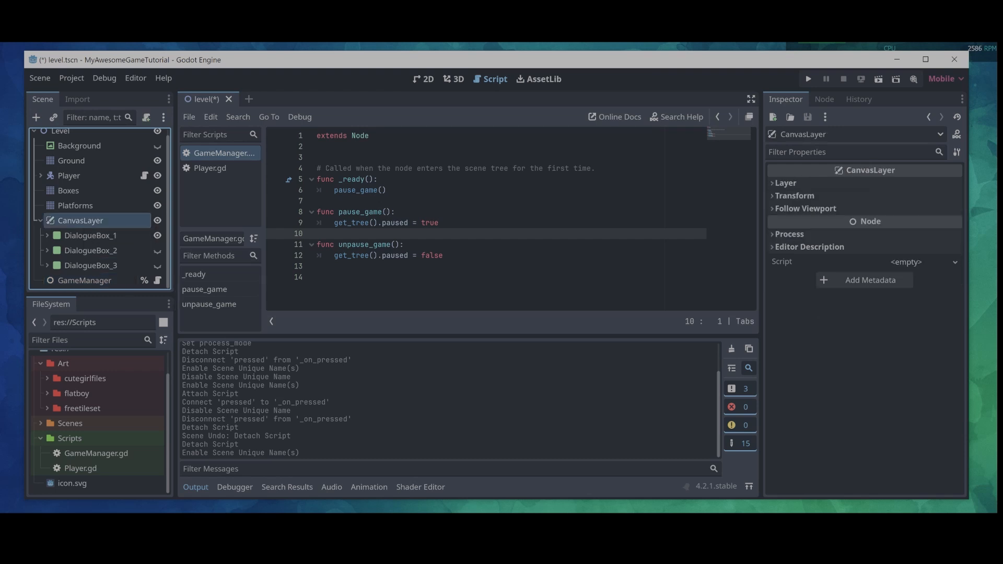
pyautogui.click(789, 235)
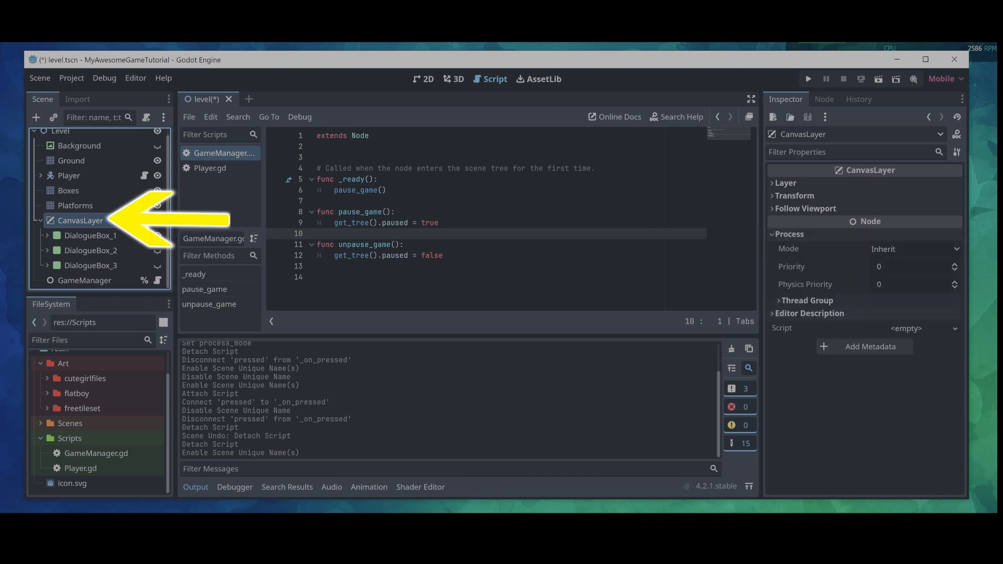
pyautogui.click(821, 248)
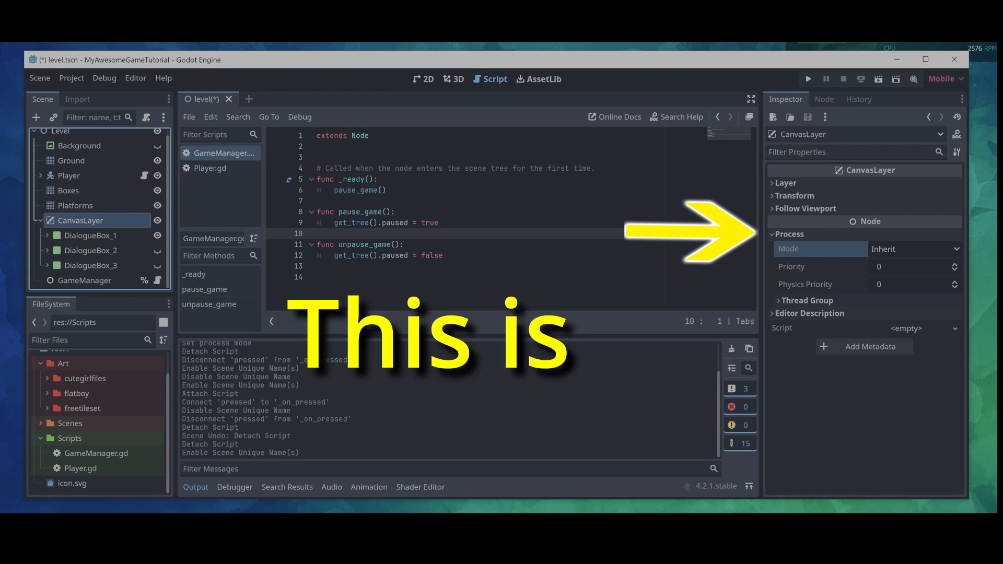
pyautogui.click(915, 249)
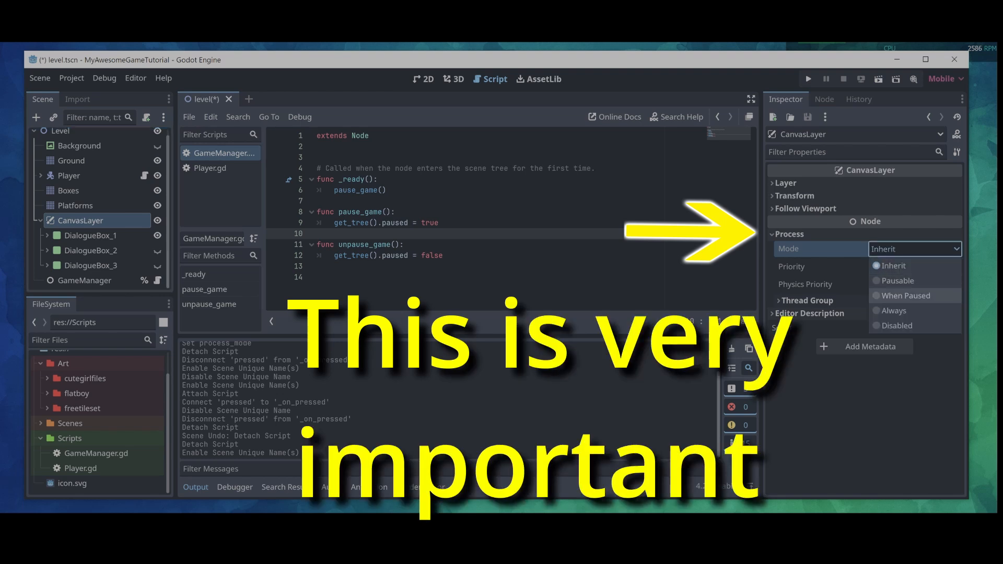
pyautogui.click(906, 295)
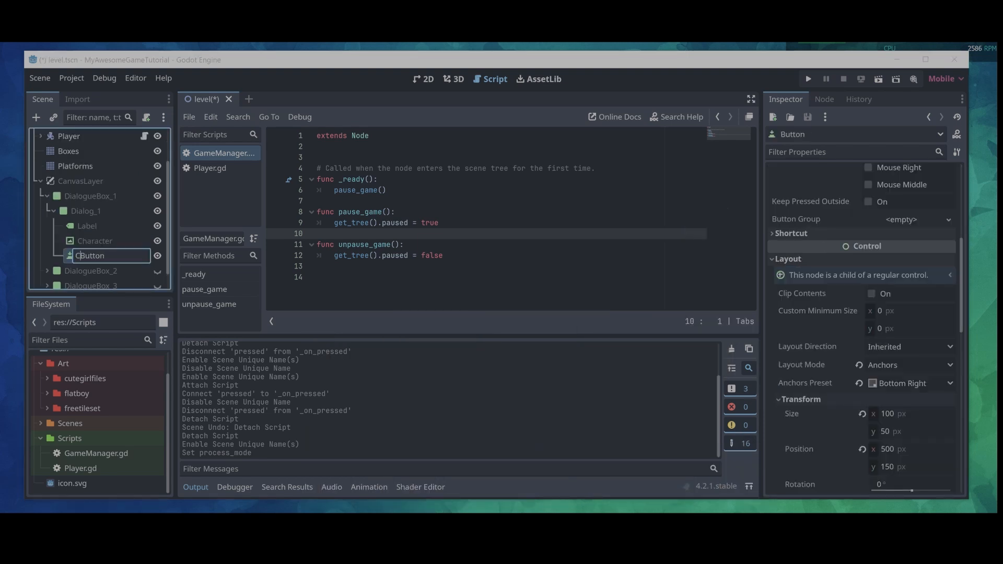
# Rename the first dialogue's button CloseButton_1 and attach a new GDScript CloseButton_1.gd stored in the Scripts folder
pyautogui.write('Close')
pyautogui.click(147, 117)
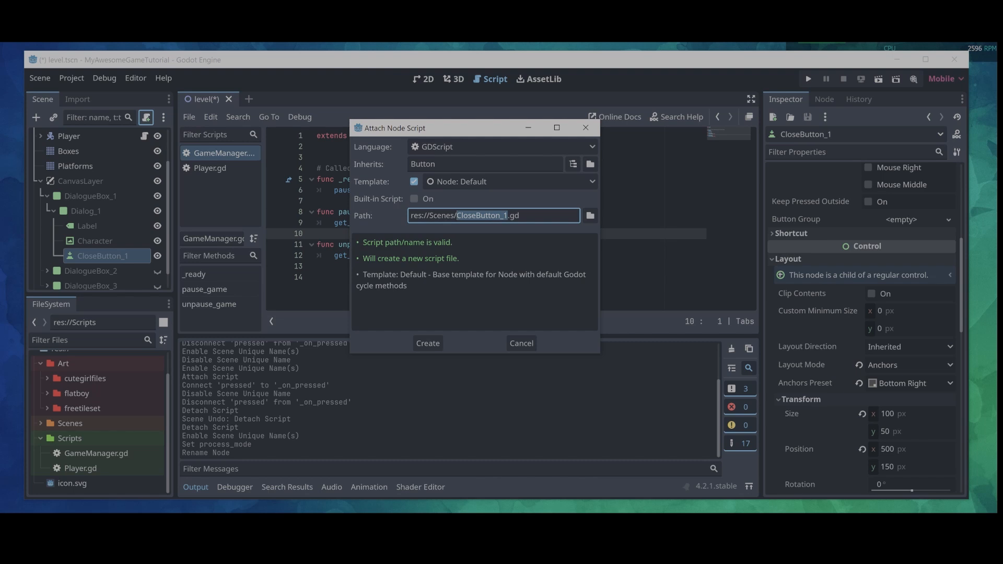
pyautogui.click(591, 215)
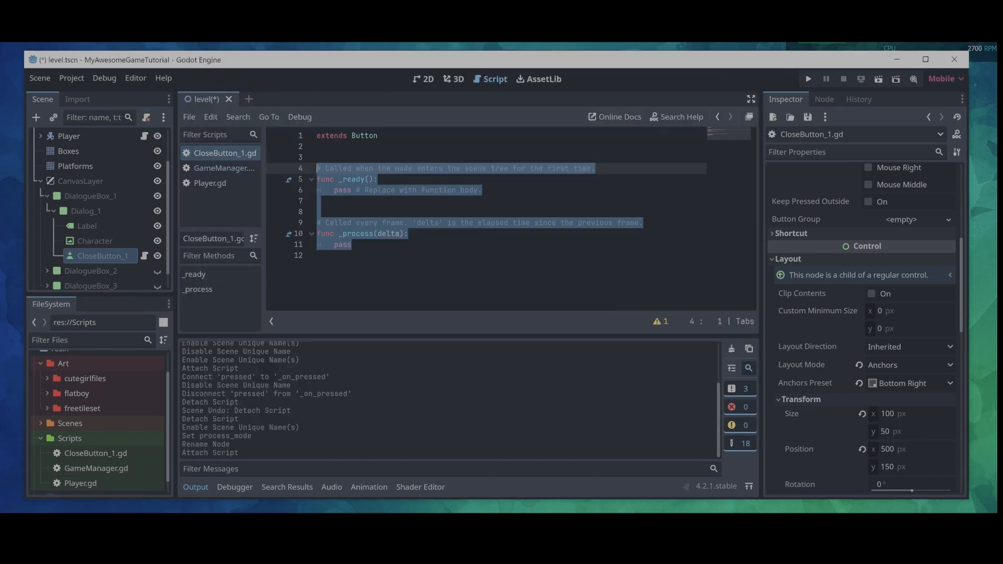
# Clear the template functions from CloseButton_1.gd and connect the button's pressed() signal to its own _on_pressed method
pyautogui.press('BackSpace')
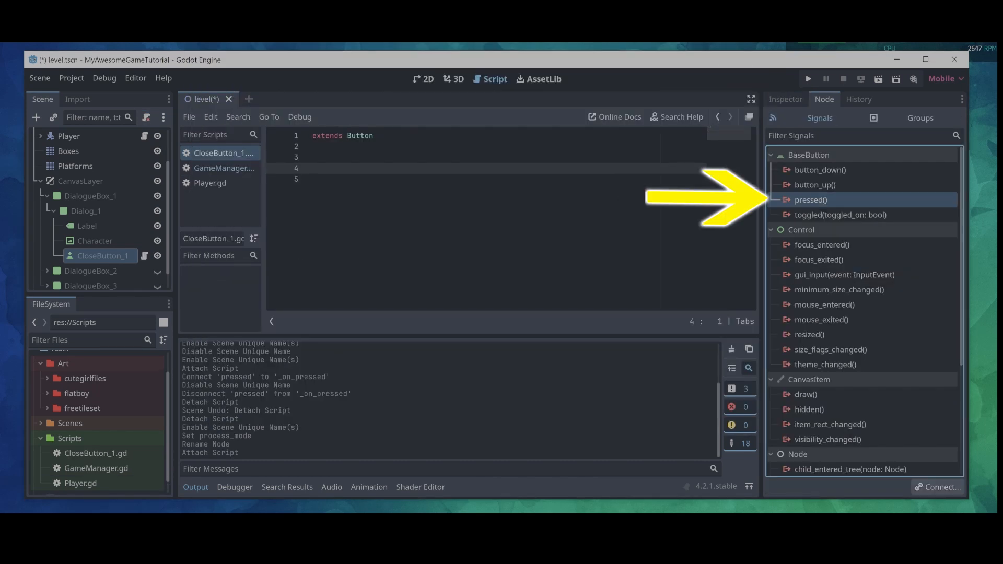
pyautogui.click(937, 486)
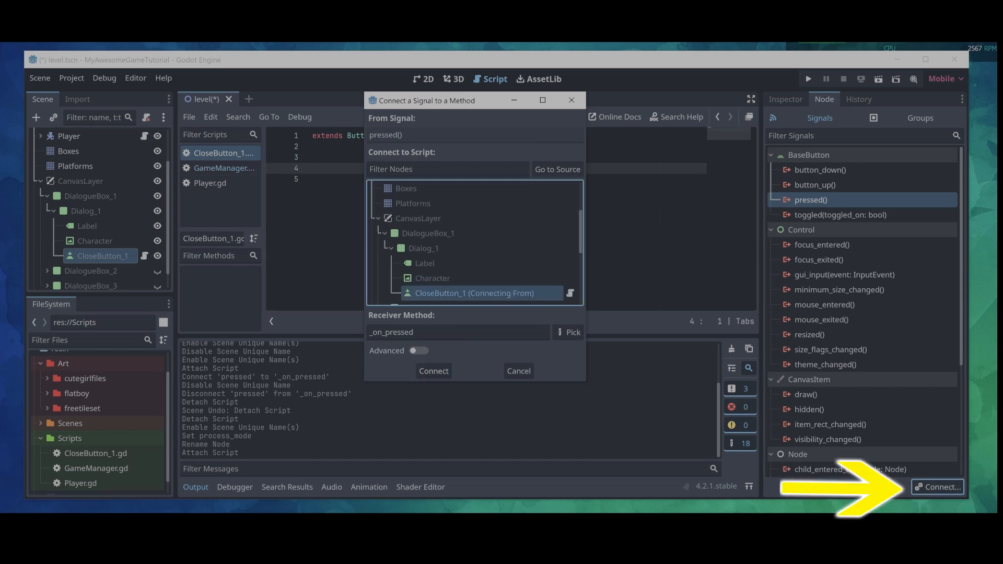
pyautogui.press('Return')
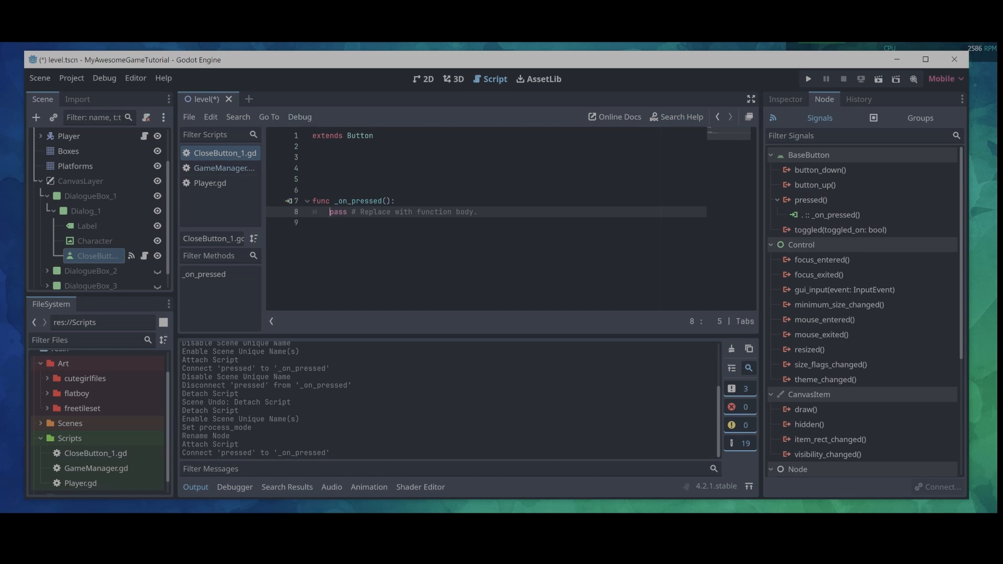
pyautogui.scroll(-1, 99, 219)
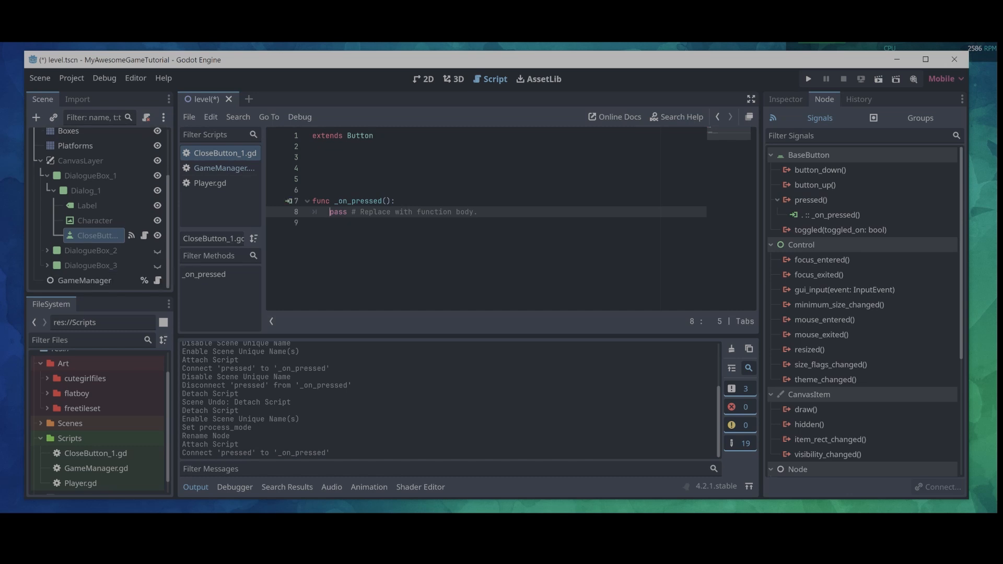
pyautogui.click(97, 280)
pyautogui.keyDown('ctrl'); pyautogui.moveTo(83, 281); pyautogui.dragTo(324, 147); pyautogui.keyUp('ctrl')
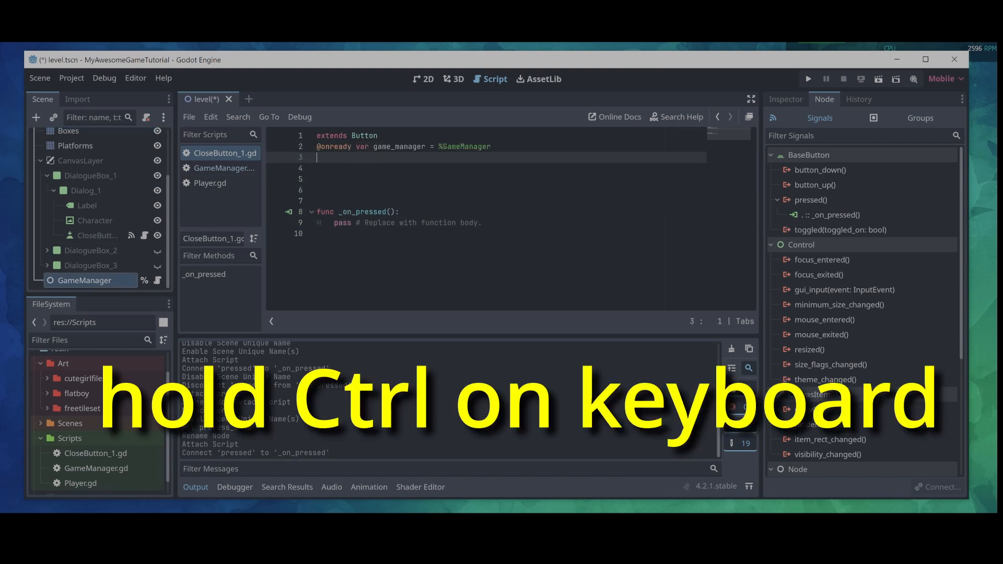
# Replace the placeholder body of _on_pressed with a call to game_manager.unpause_game()
pyautogui.moveTo(482, 222); pyautogui.dragTo(334, 223)
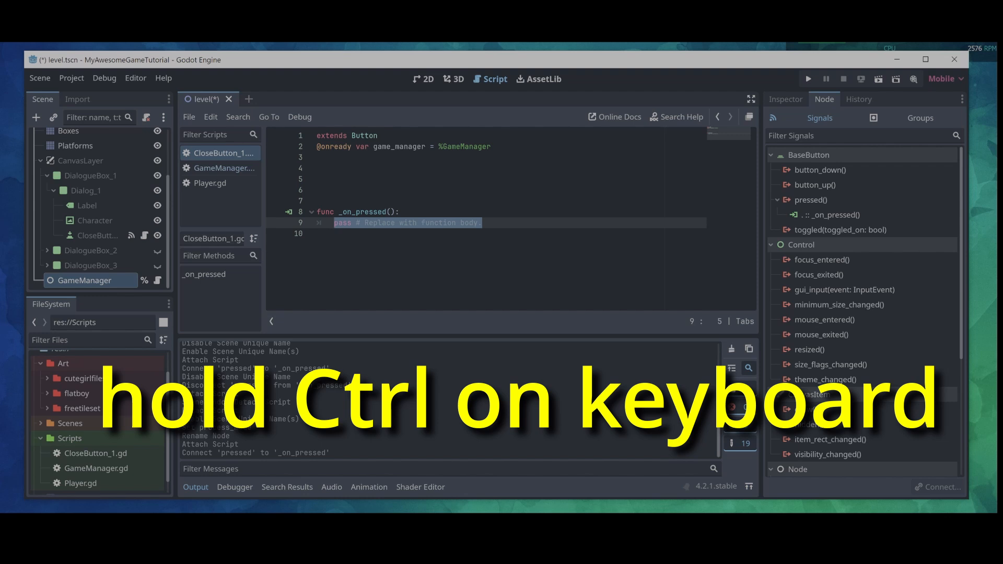
pyautogui.write('game_manager')
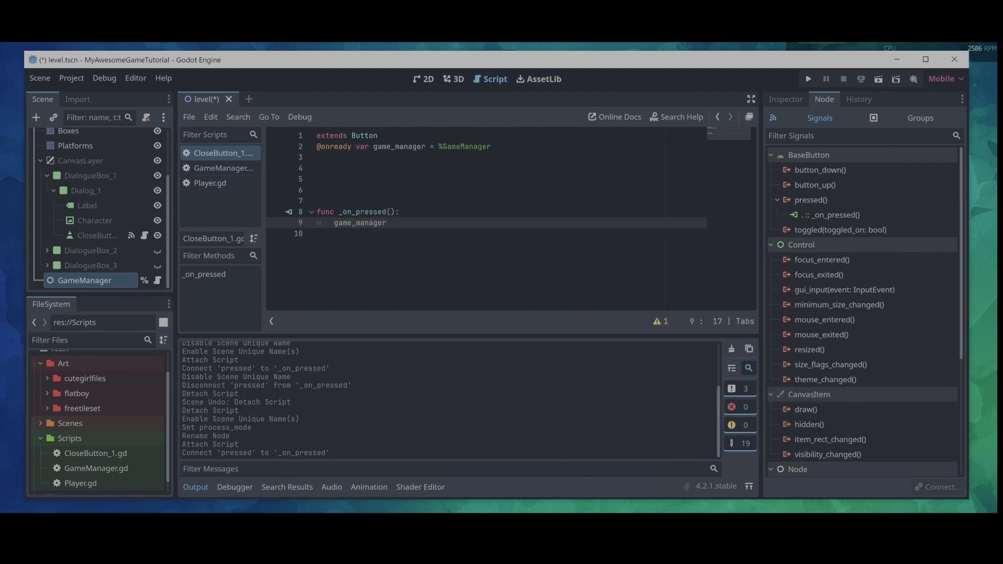
pyautogui.write('.u')
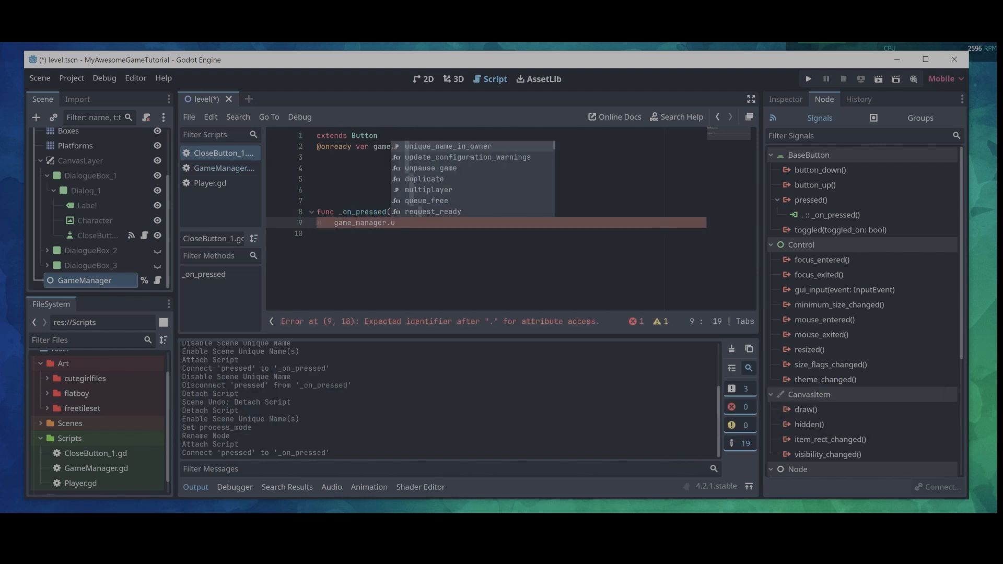
pyautogui.press('Down')
pyautogui.press('Down')
pyautogui.press('Return')
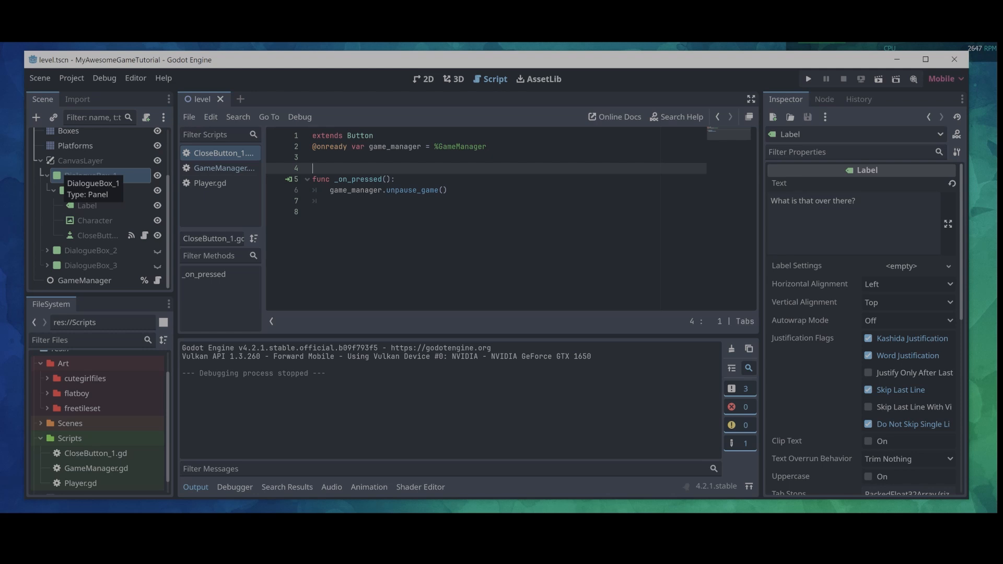
pyautogui.keyDown('ctrl'); pyautogui.moveTo(87, 176); pyautogui.dragTo(366, 158); pyautogui.keyUp('ctrl')
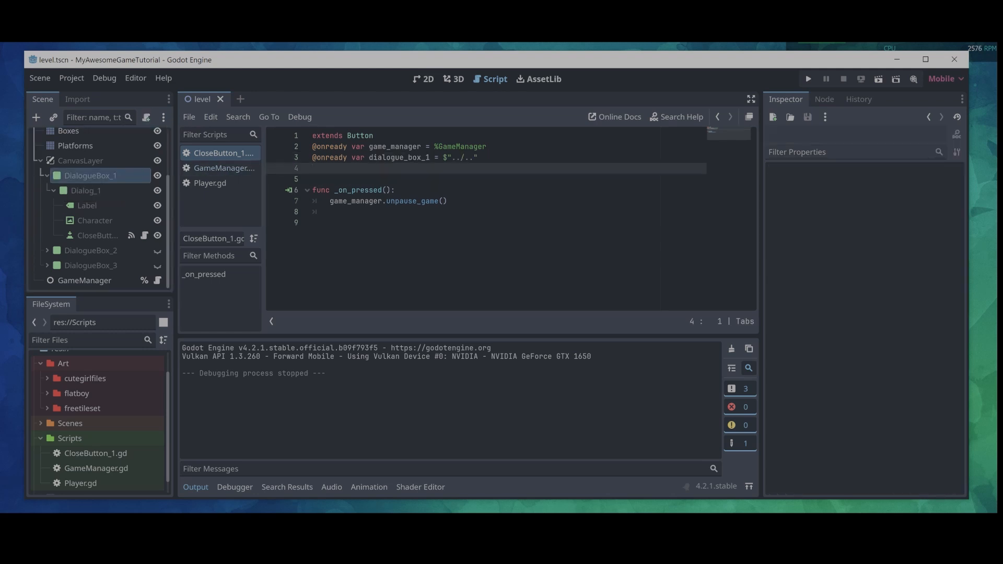
pyautogui.click(330, 212)
pyautogui.write('di')
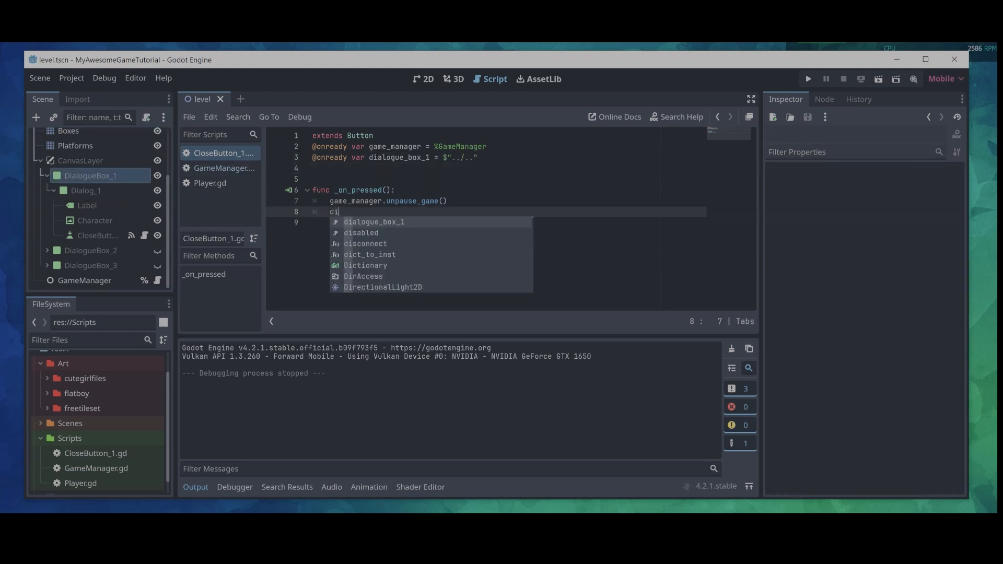
pyautogui.press('Return')
pyautogui.write('.hi')
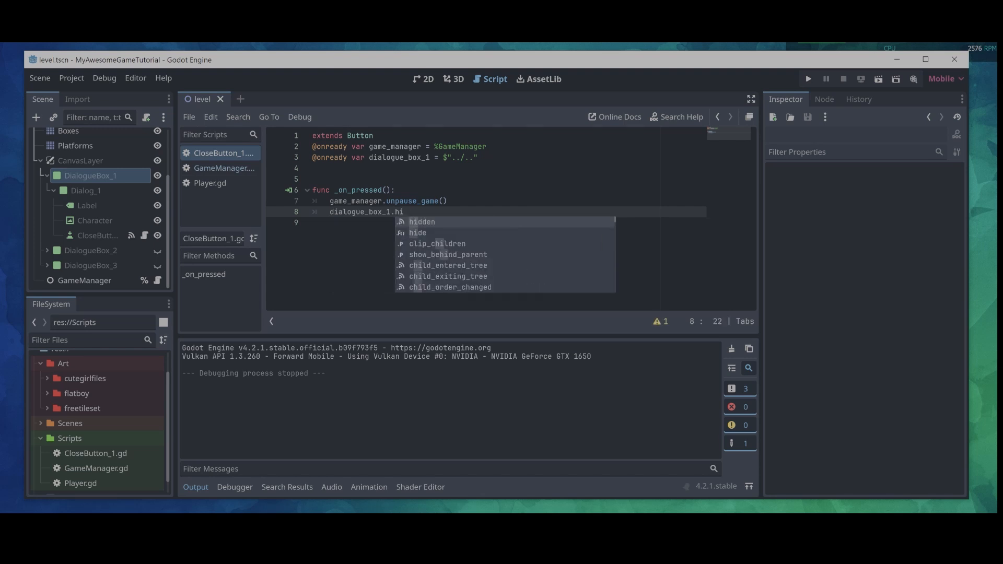
pyautogui.press('Down')
pyautogui.press('Return')
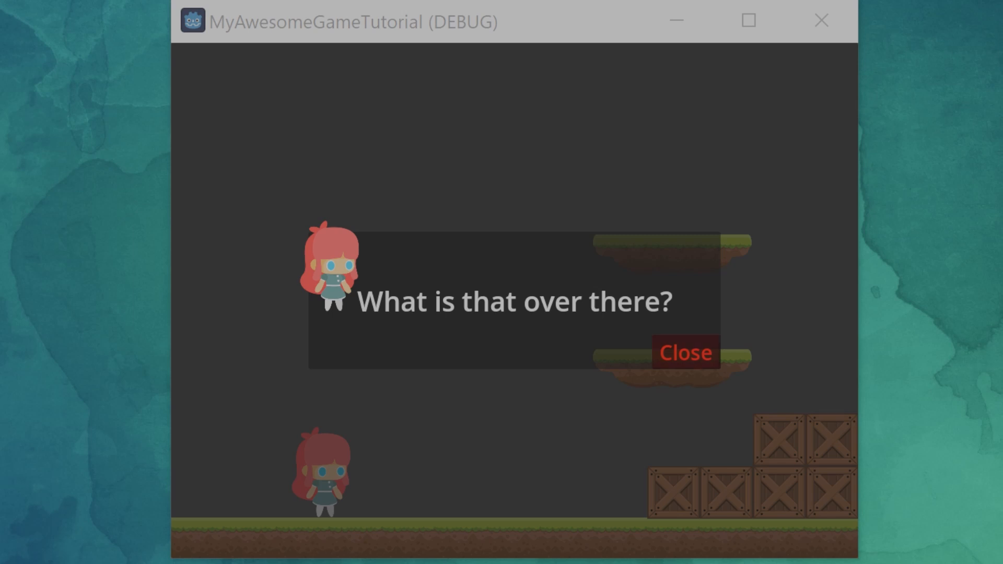
# Test the running game by closing the dialogue, moving the player toward the crates and jumping
pyautogui.click(686, 353)
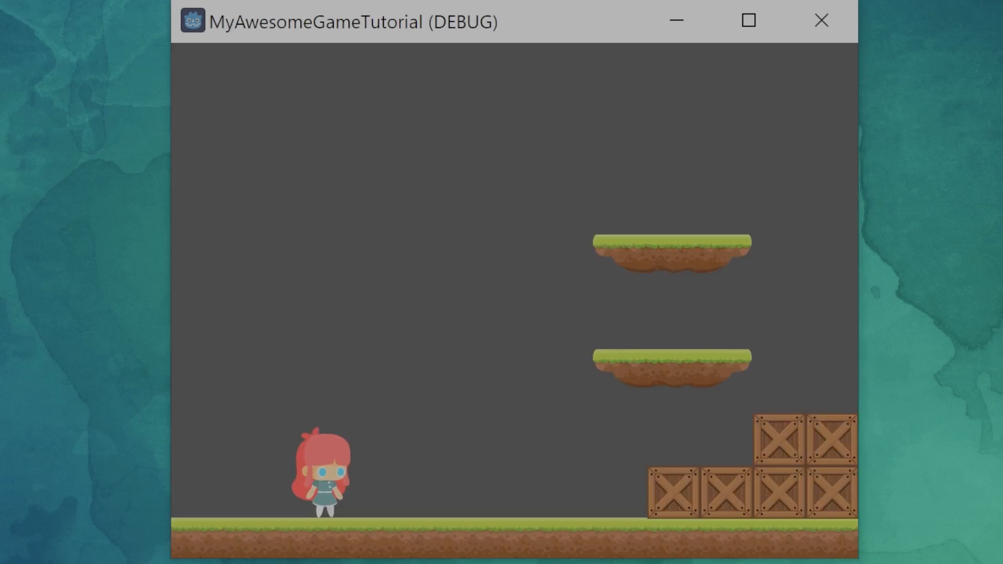
pyautogui.press('Right')
pyautogui.press('Right')
pyautogui.press('Up')
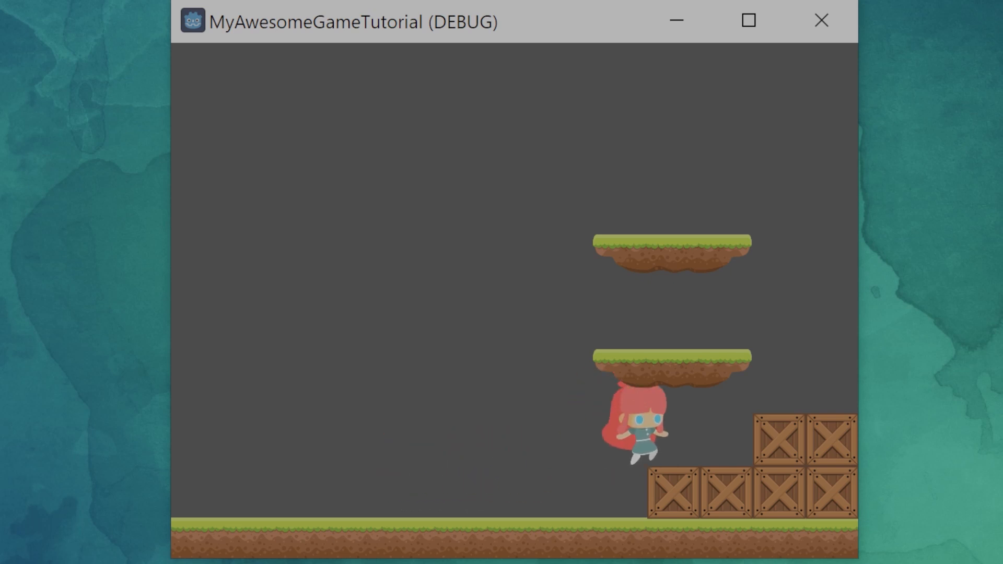
pyautogui.press('Up')
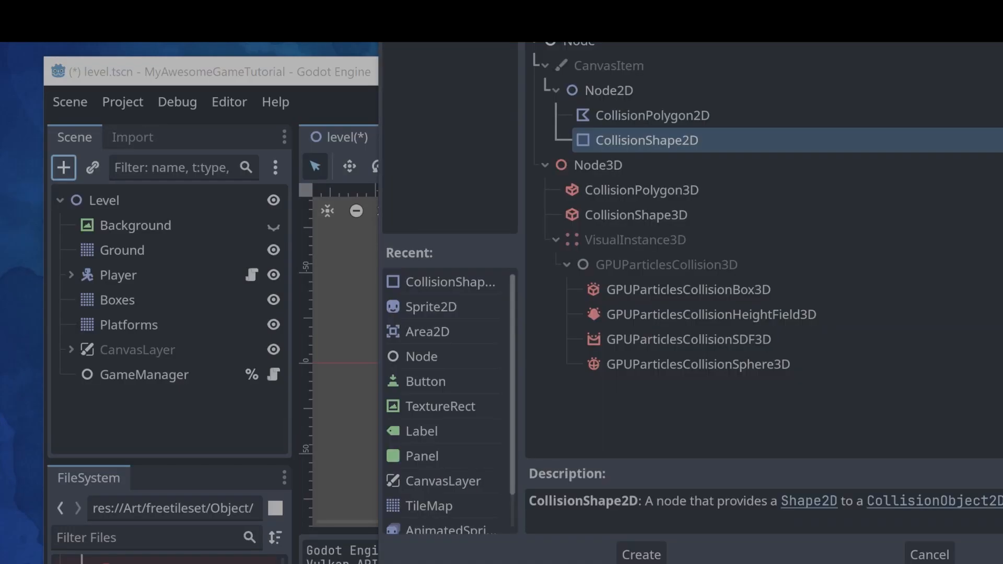
# Add an Area2D node as a child of Level and rename it PickUp
pyautogui.write('are')
pyautogui.click(629, 164)
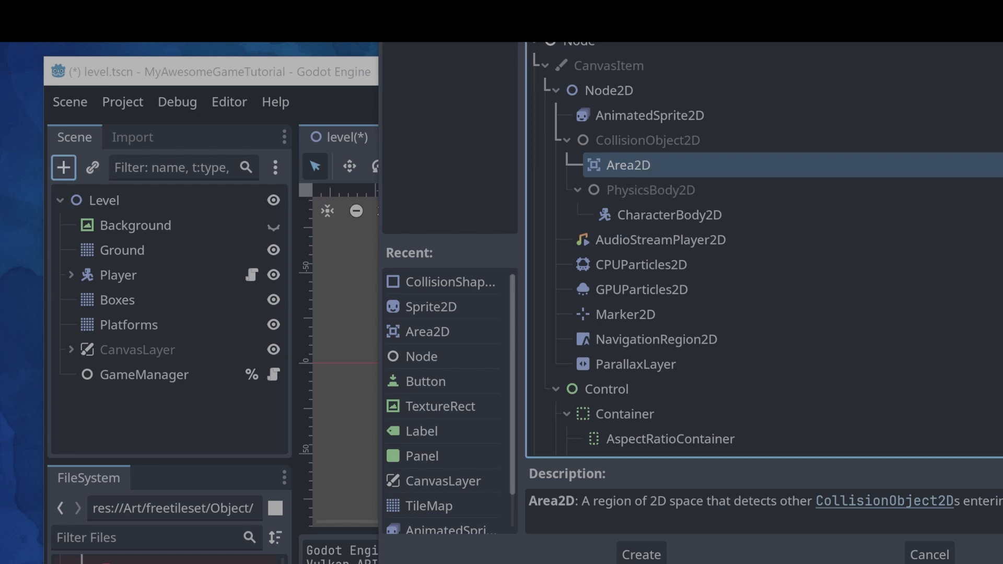
pyautogui.click(640, 555)
pyautogui.doubleClick(132, 400)
pyautogui.write('PickUp')
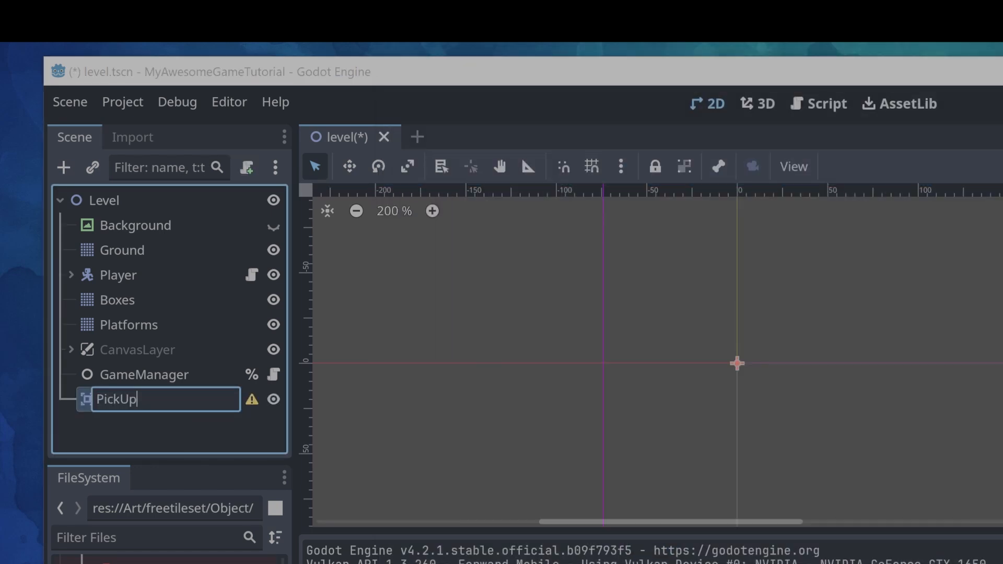
pyautogui.press('Return')
# Add a Sprite2D child to PickUp and assign the pink Mushroom_1.png as its texture
pyautogui.rightClick(89, 400)
pyautogui.click(136, 286)
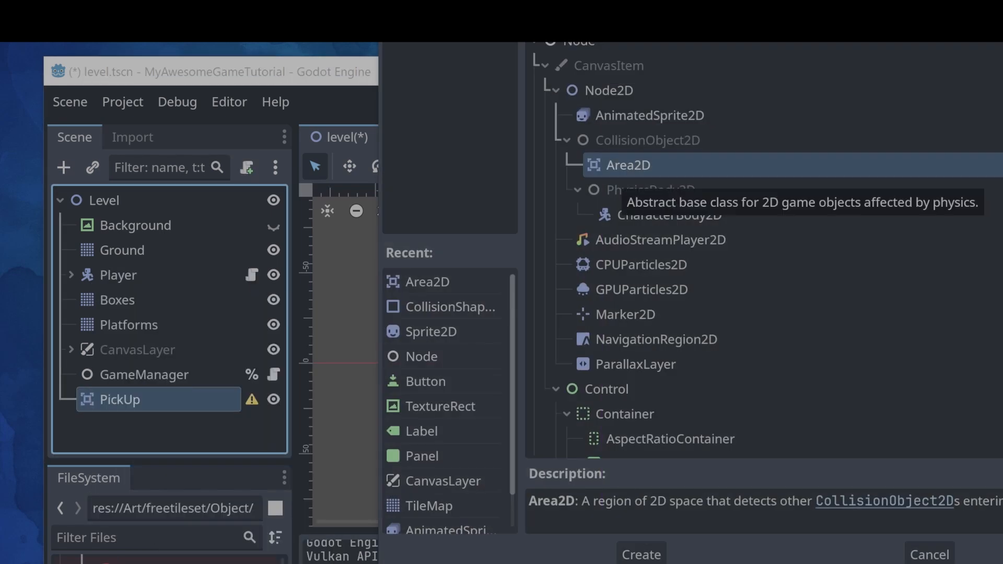
pyautogui.write('sp')
pyautogui.click(640, 554)
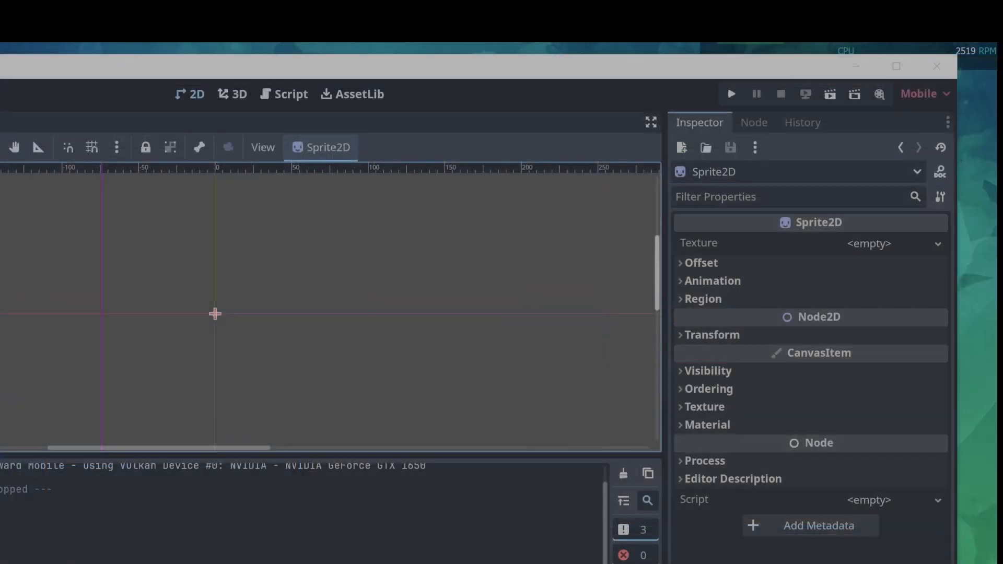
pyautogui.moveTo(104, 562); pyautogui.dragTo(834, 239)
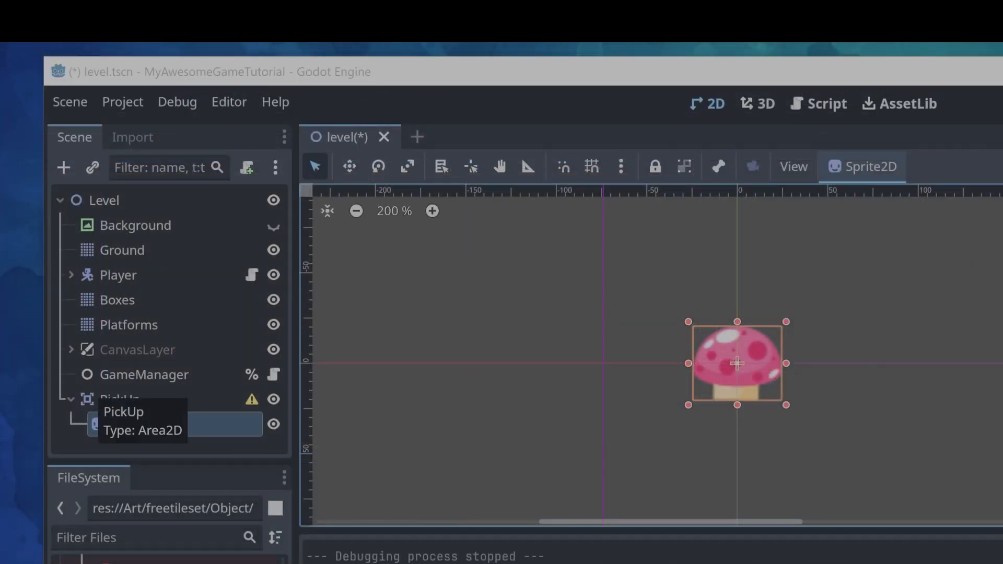
# Add a CollisionShape2D node as a child of PickUp
pyautogui.click(253, 396)
pyautogui.press('Return')
pyautogui.click(120, 399)
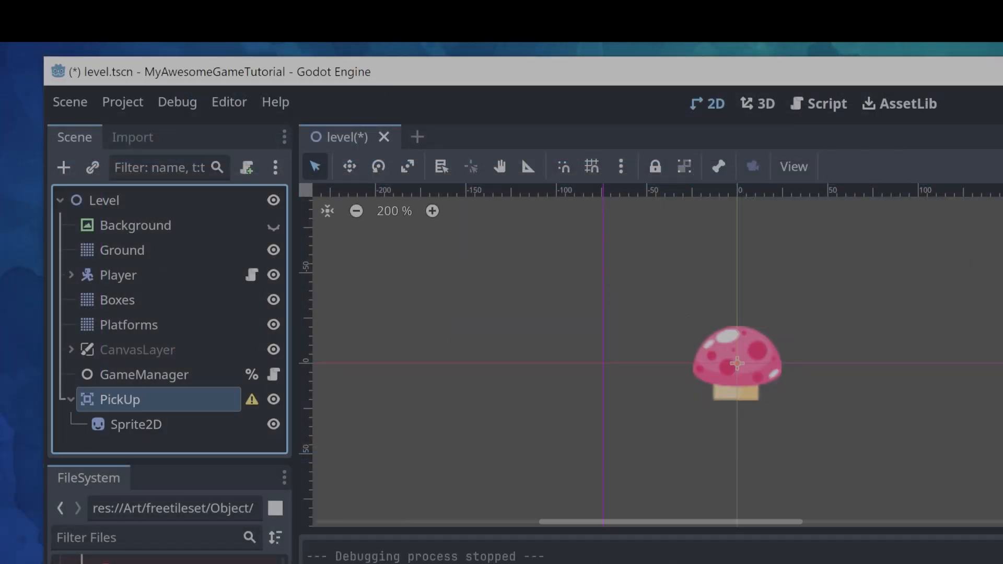
pyautogui.hotkey('ctrl', 'a')
pyautogui.click(647, 142)
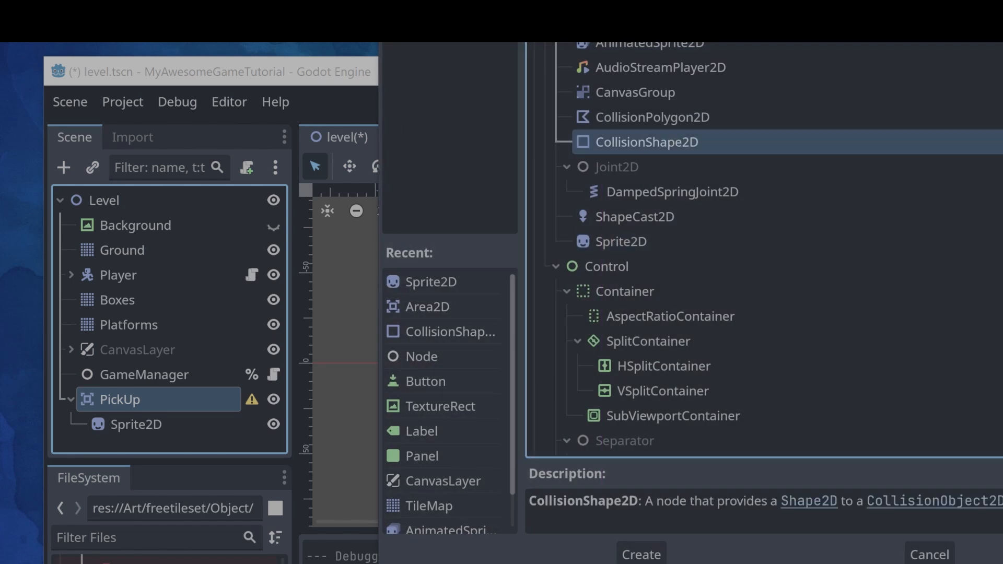
pyautogui.click(642, 555)
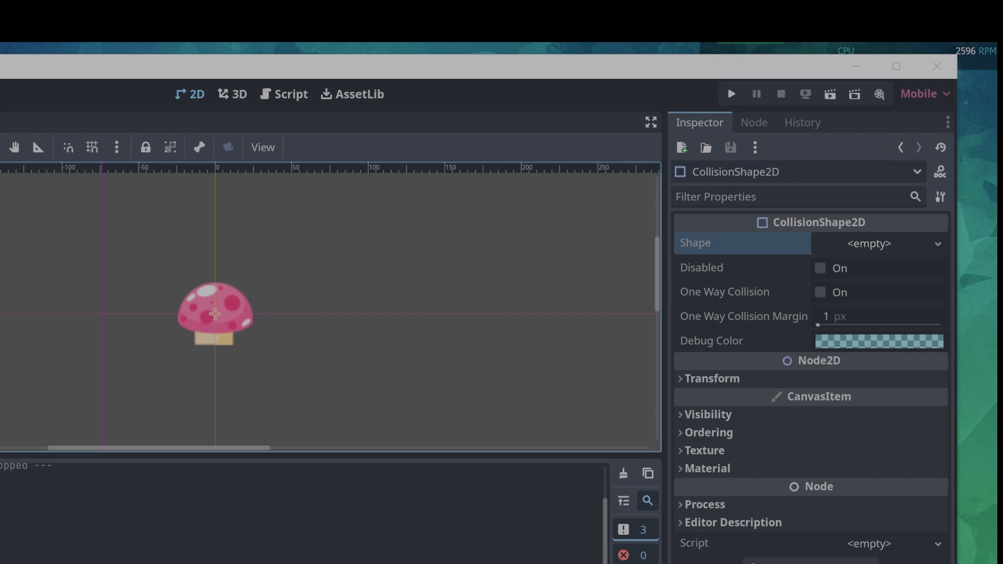
# Give the collision shape a new CircleShape2D and enlarge its radius to surround the mushroom
pyautogui.click(880, 242)
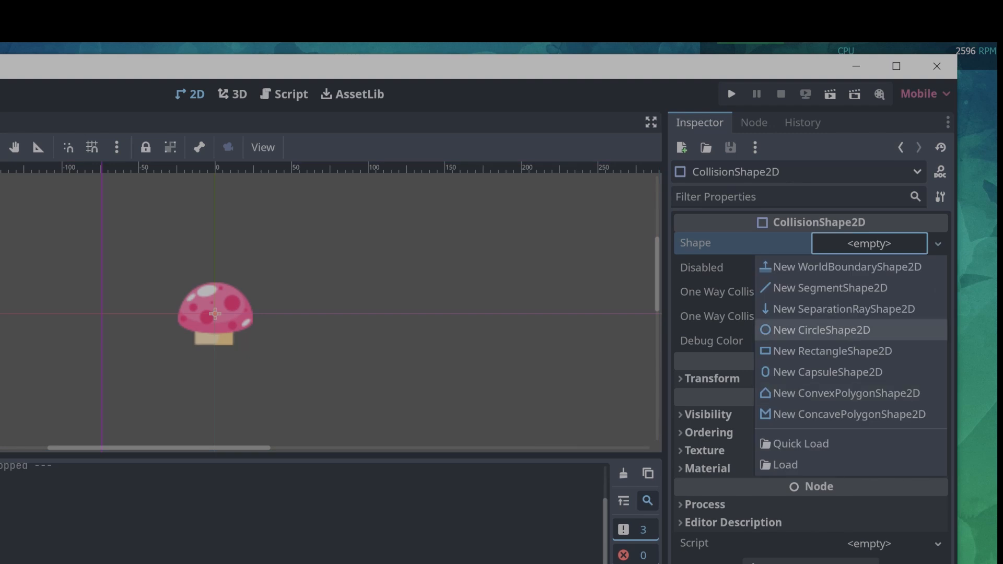
pyautogui.click(829, 327)
pyautogui.moveTo(231, 313); pyautogui.dragTo(252, 313)
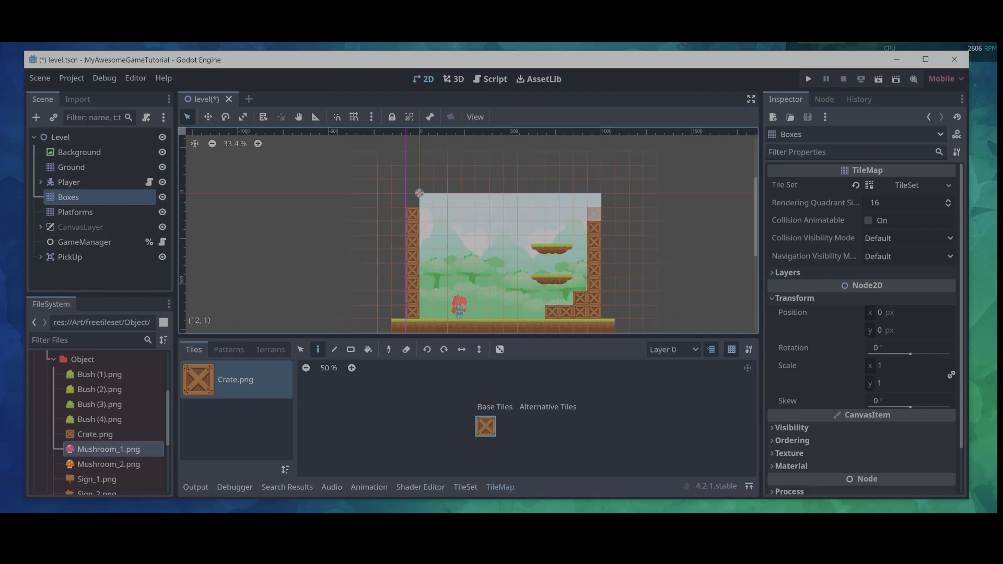
# Rearrange the Platforms tile map into three floating platforms and place the PickUp mushroom on the highest one
pyautogui.click(75, 212)
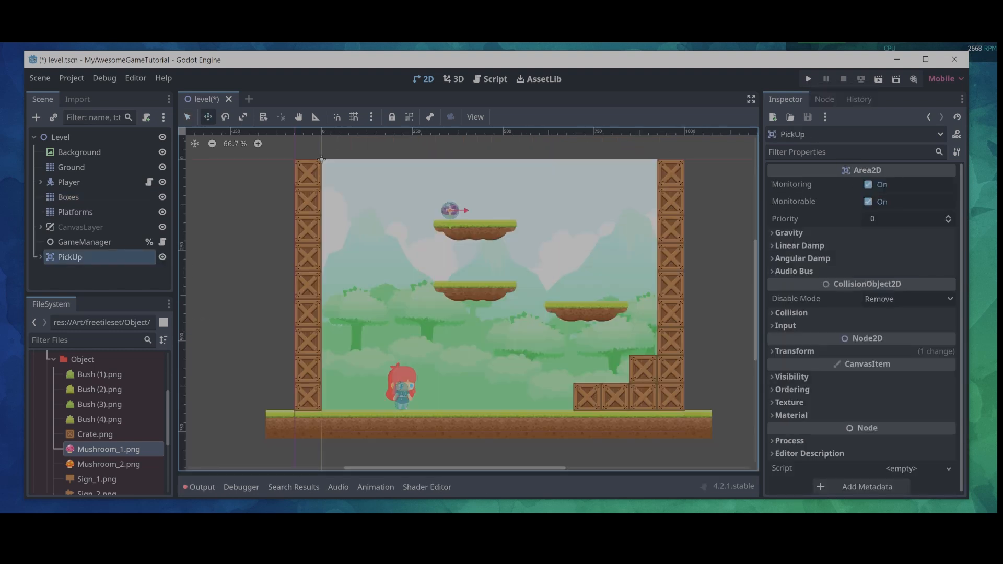
# Decorate the level with a Tree2 sprite beside the left crate wall and two Bush (3).png sprites near the crate stack
pyautogui.click(100, 404)
pyautogui.scroll(-7, 100, 418)
pyautogui.scroll(1, 100, 418)
pyautogui.moveTo(96, 425); pyautogui.dragTo(366, 356)
pyautogui.moveTo(466, 210); pyautogui.dragTo(449, 210)
pyautogui.moveTo(366, 339); pyautogui.dragTo(345, 339)
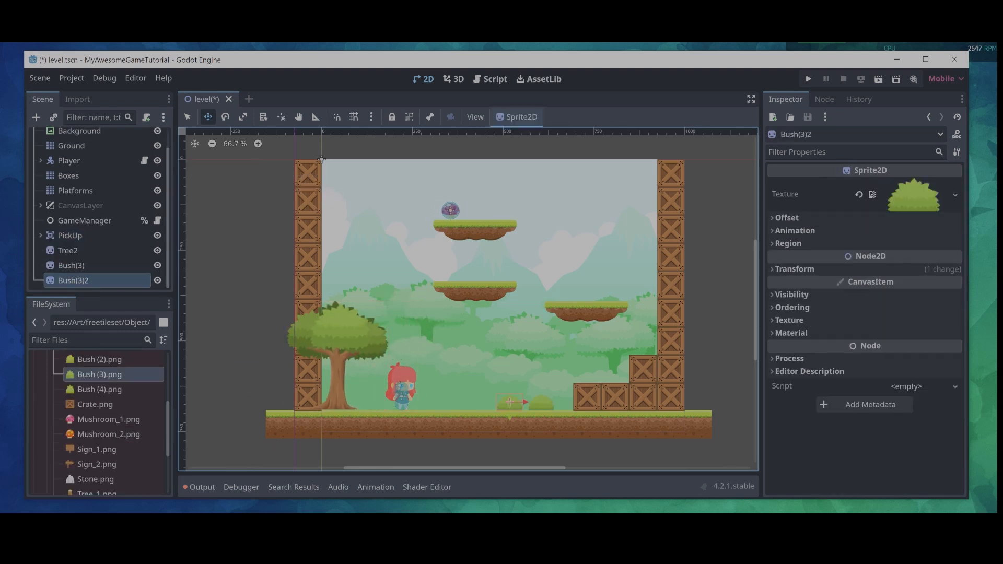
# Move the second bush onto the right floating platform and duplicate it to decorate the level further
pyautogui.moveTo(512, 403); pyautogui.dragTo(610, 294)
pyautogui.hotkey('ctrl', 'd')
pyautogui.hotkey('ctrl', 'd')
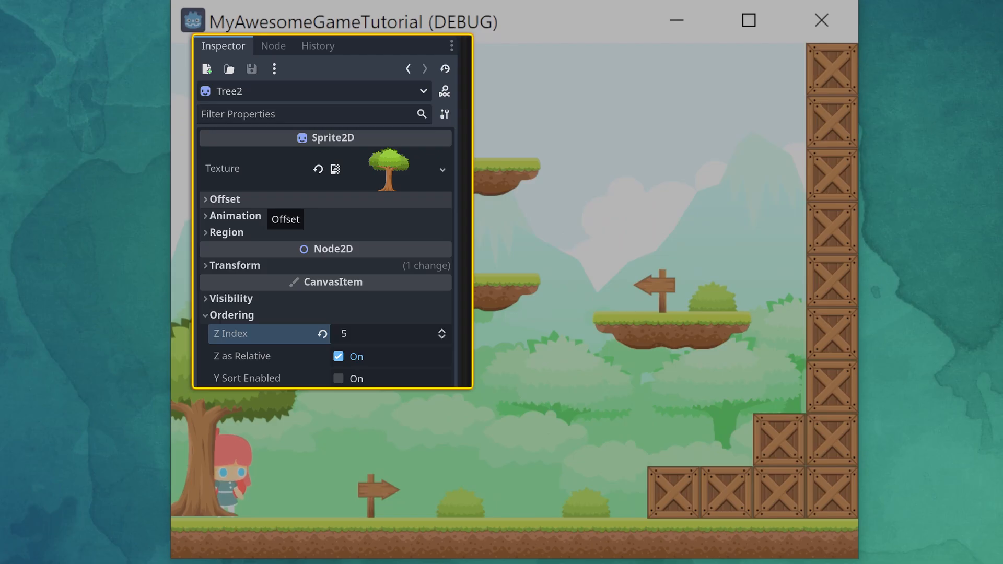
# Playtest the decorated level by walking the player behind the scenery and jumping over the crate stack onto the right floating platform
pyautogui.press('Right')
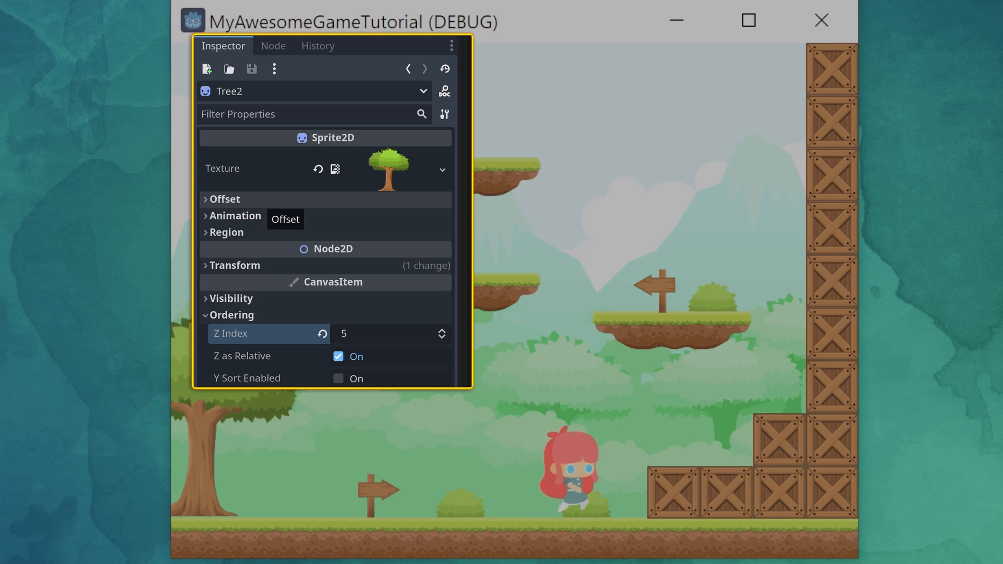
pyautogui.press('space')
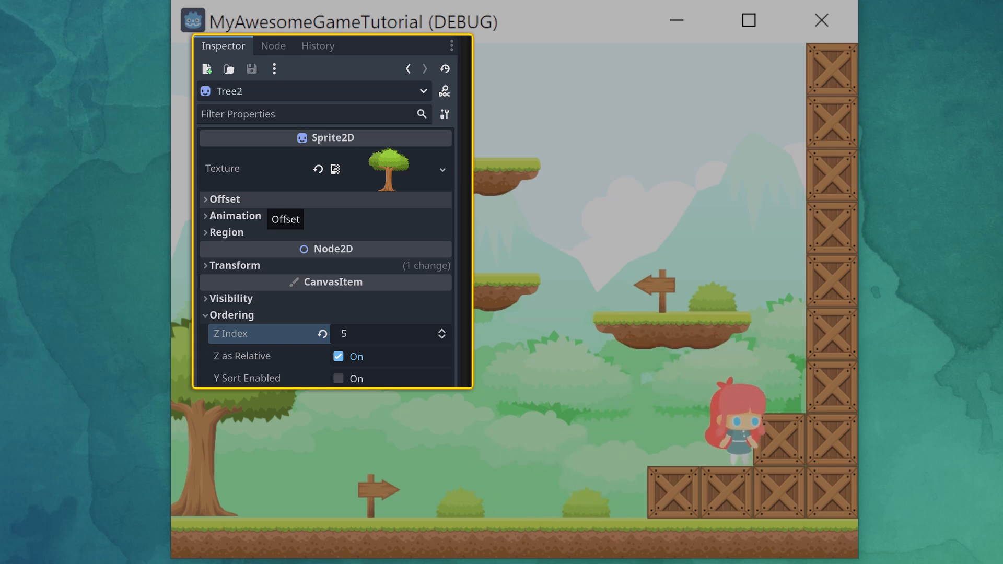
pyautogui.press('Left')
pyautogui.press('space')
pyautogui.press('Right')
pyautogui.press('space')
pyautogui.press('Left')
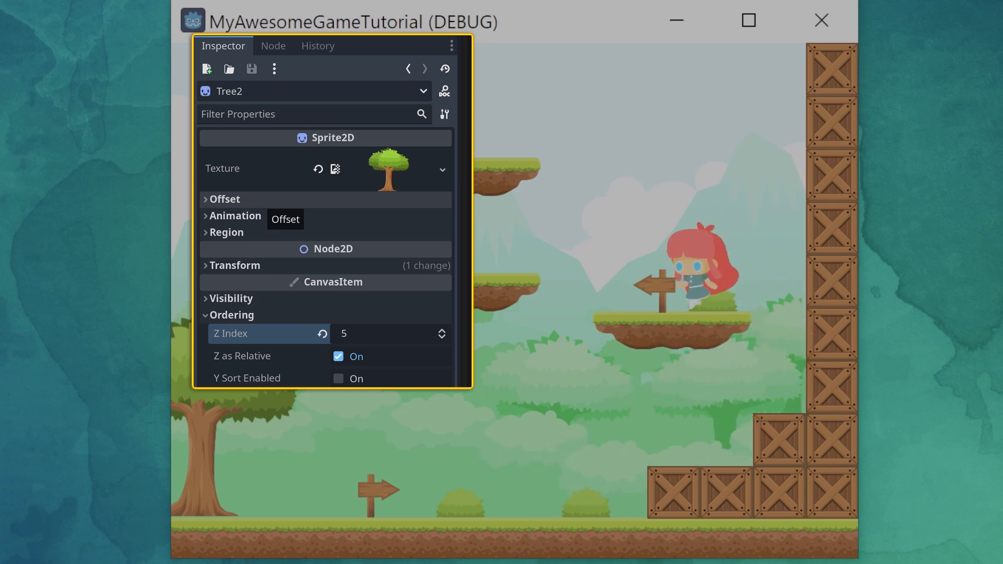
# Walk the player behind the platform's sign, jump across to the middle floating platform and try the jump towards the mushroom
pyautogui.press('Right')
pyautogui.press('Left')
pyautogui.press('Left')
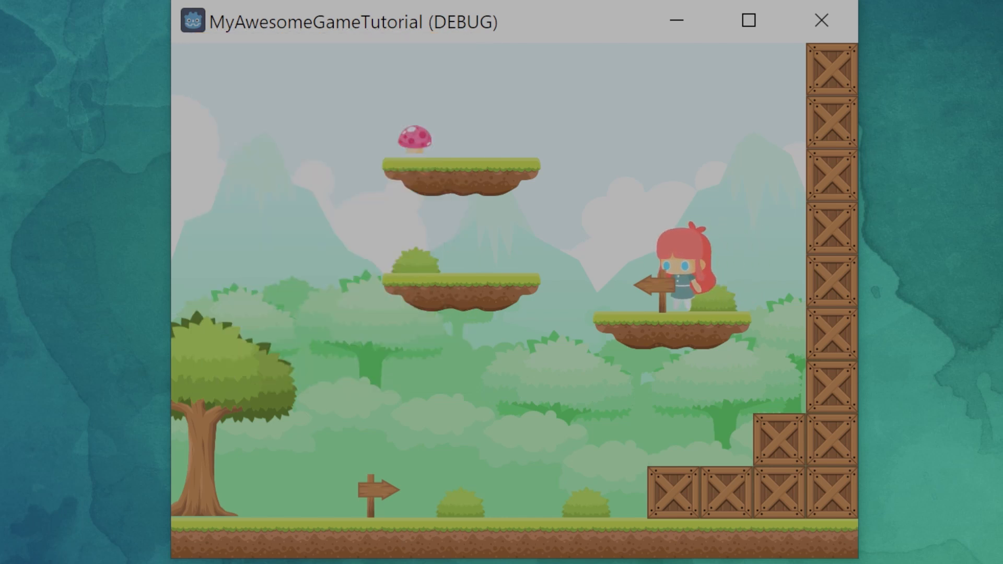
pyautogui.press('Left')
pyautogui.press('space')
pyautogui.press('Left')
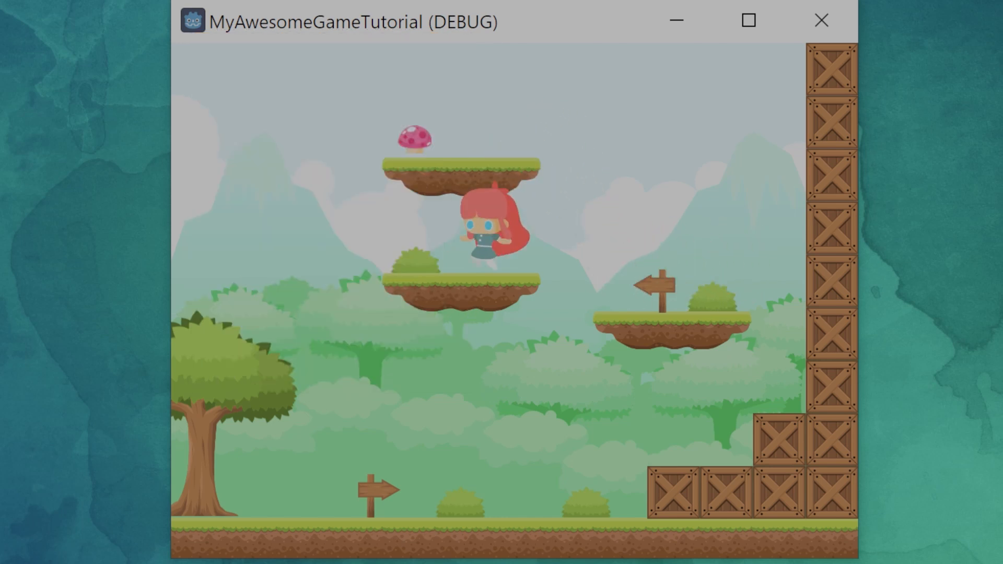
pyautogui.press('space')
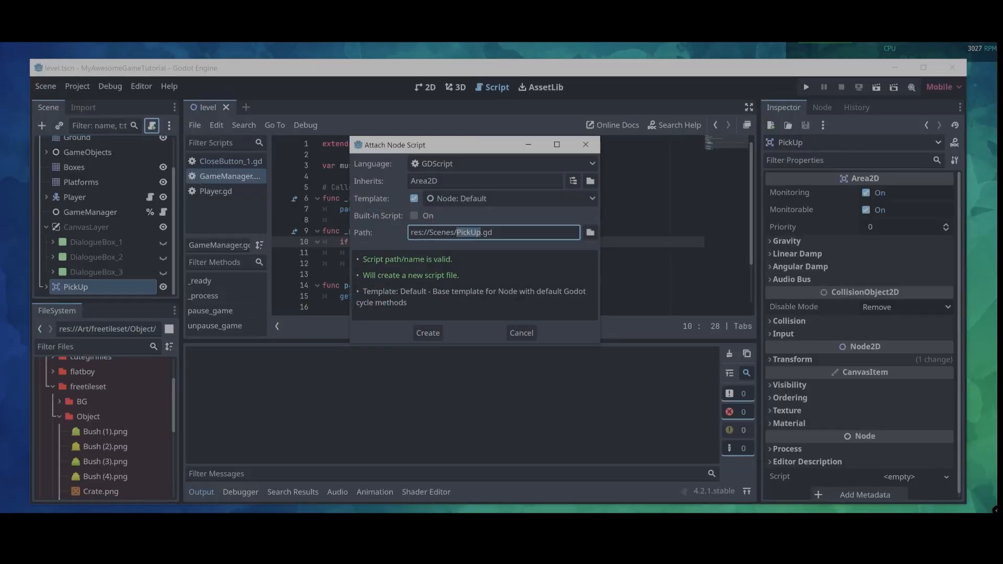
# Attach a new PickUp.gd script to the PickUp area and connect its body_entered signal
pyautogui.press('Return')
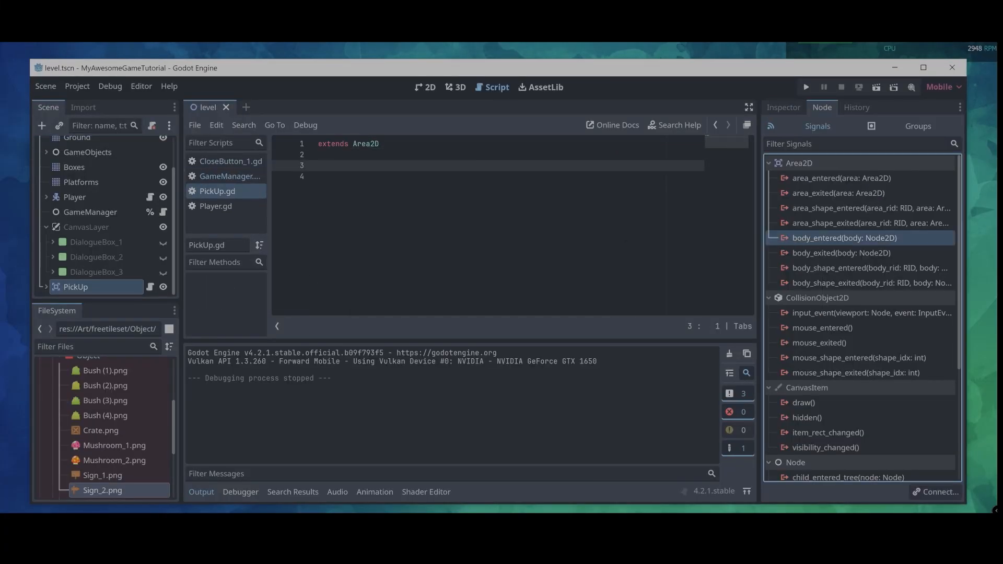
pyautogui.click(934, 492)
pyautogui.scroll(-5, 473, 242)
pyautogui.click(472, 264)
pyautogui.click(434, 371)
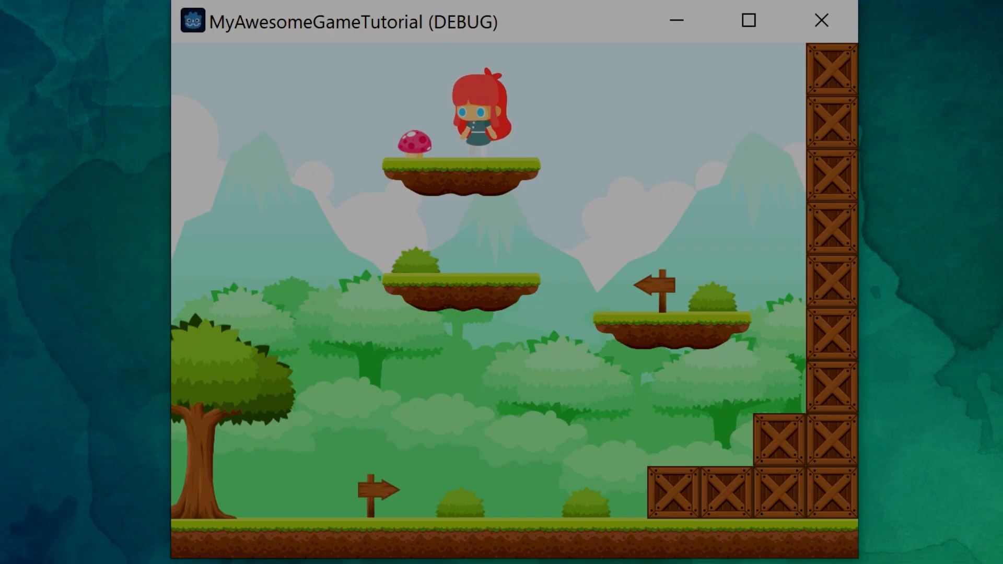
# Walk the player into the mushroom on the highest platform to test the pickup
pyautogui.press('Left')
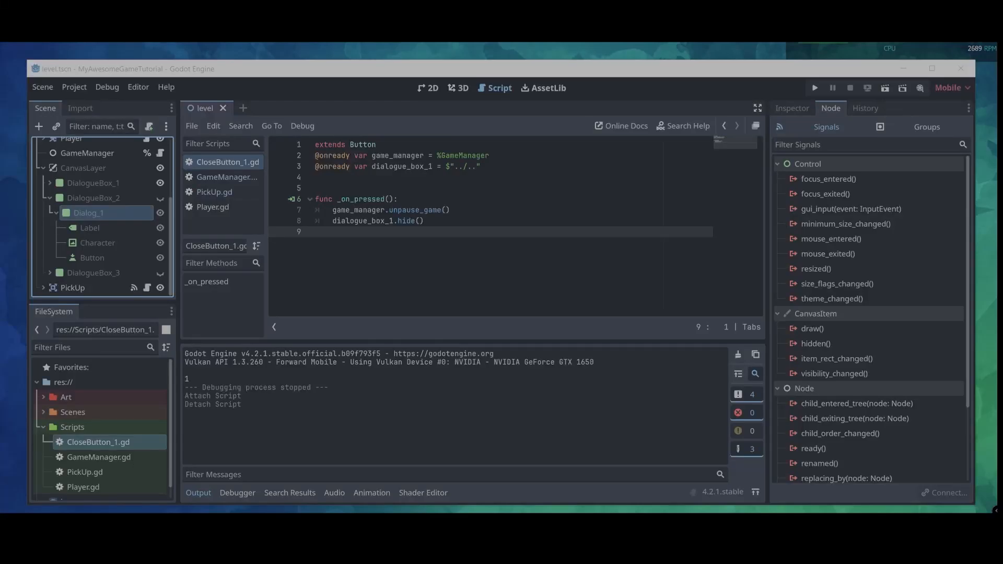
# Rename the Button node inside DialogueBox_2 to CloseButton_2
pyautogui.hotkey('ctrl', 'v')
pyautogui.press('F2')
pyautogui.click(83, 258)
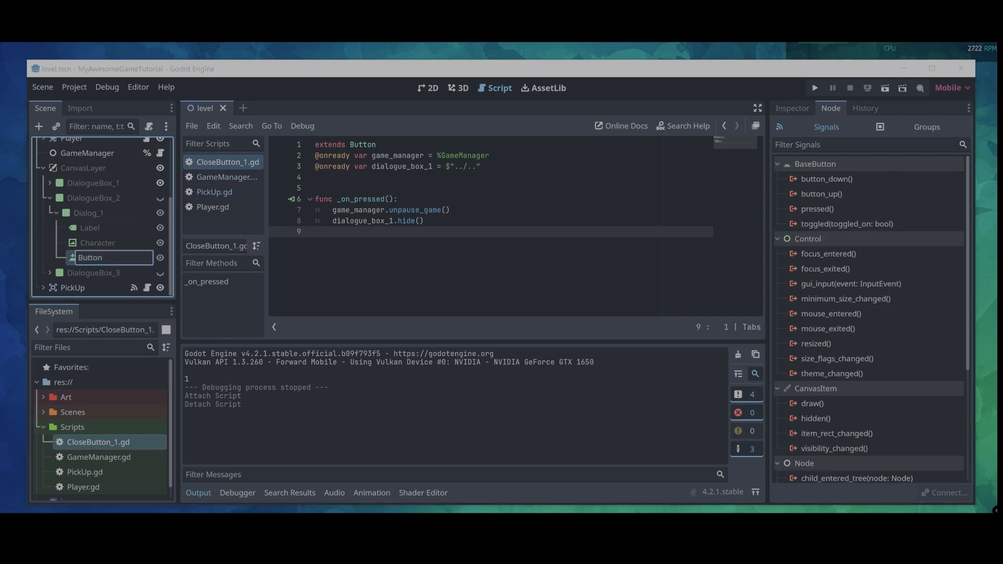
pyautogui.write('Close')
pyautogui.press('End')
pyautogui.write('_2')
pyautogui.press('Return')
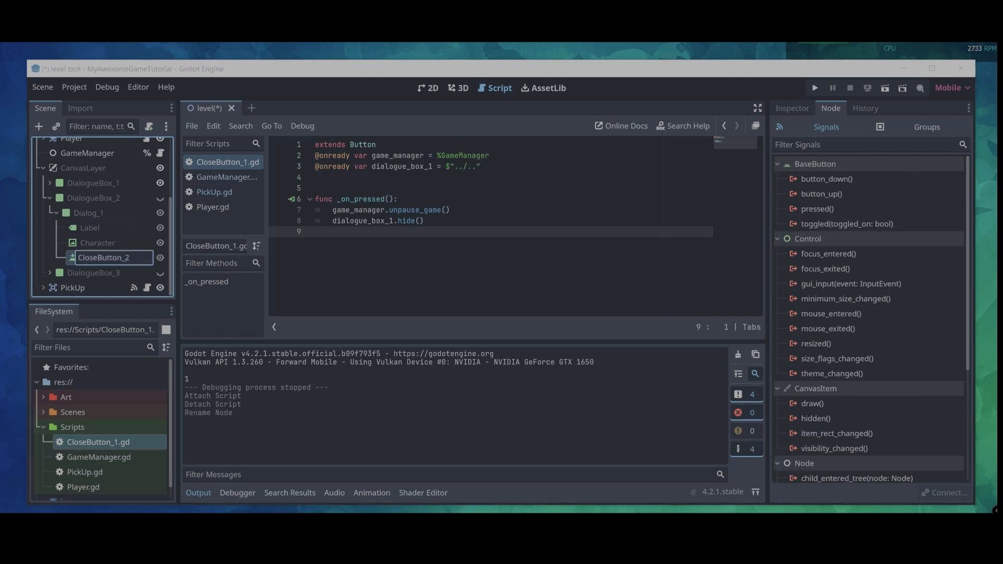
# Attach a new CloseButton_2.gd script to CloseButton_2 and select all of its template code
pyautogui.click(149, 126)
pyautogui.press('Return')
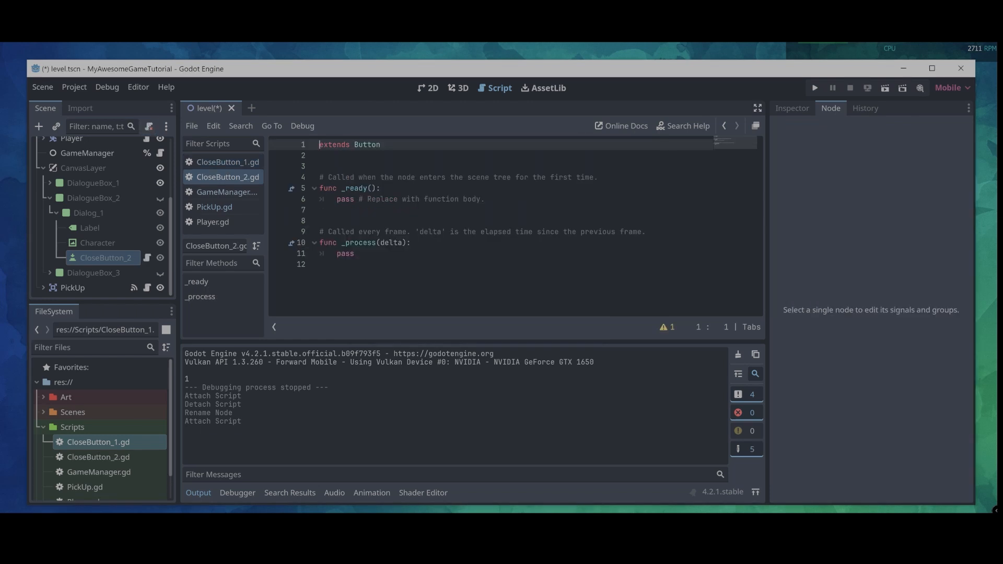
pyautogui.hotkey('ctrl', 'a')
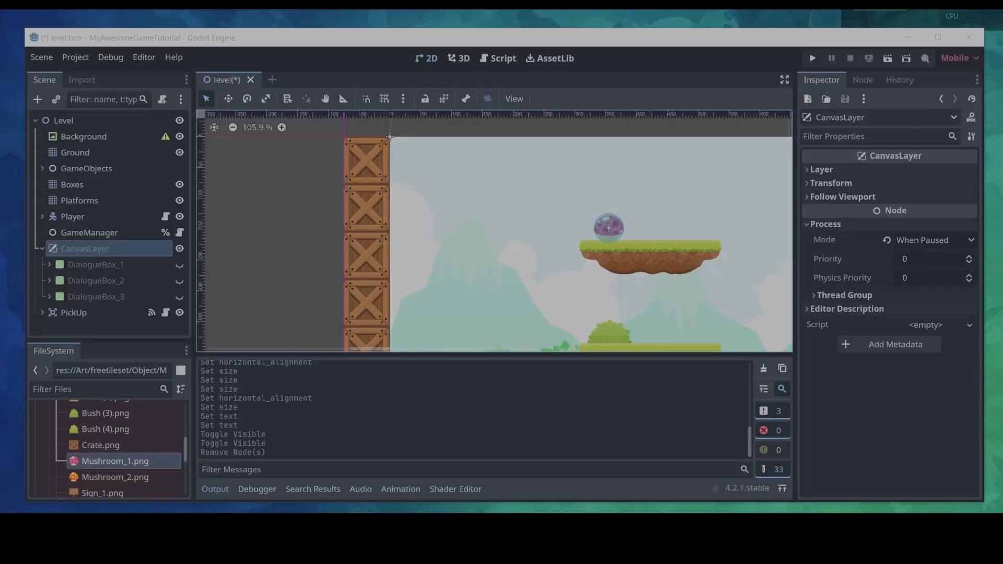
# Add a Panel node as a child of CanvasLayer and name it PickUpBox
pyautogui.rightClick(104, 249)
pyautogui.click(225, 163)
pyautogui.write('la')
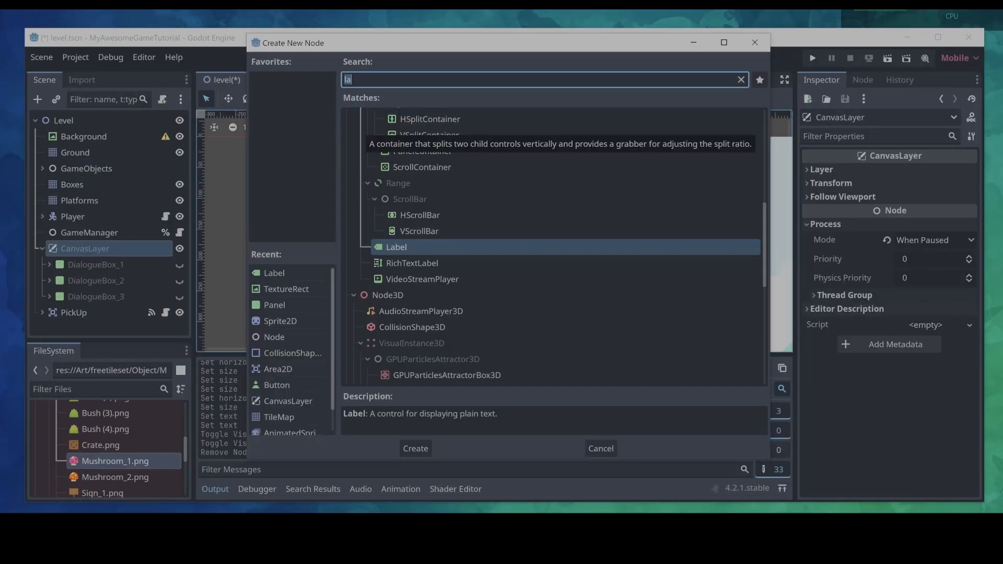
pyautogui.write('pa')
pyautogui.click(415, 448)
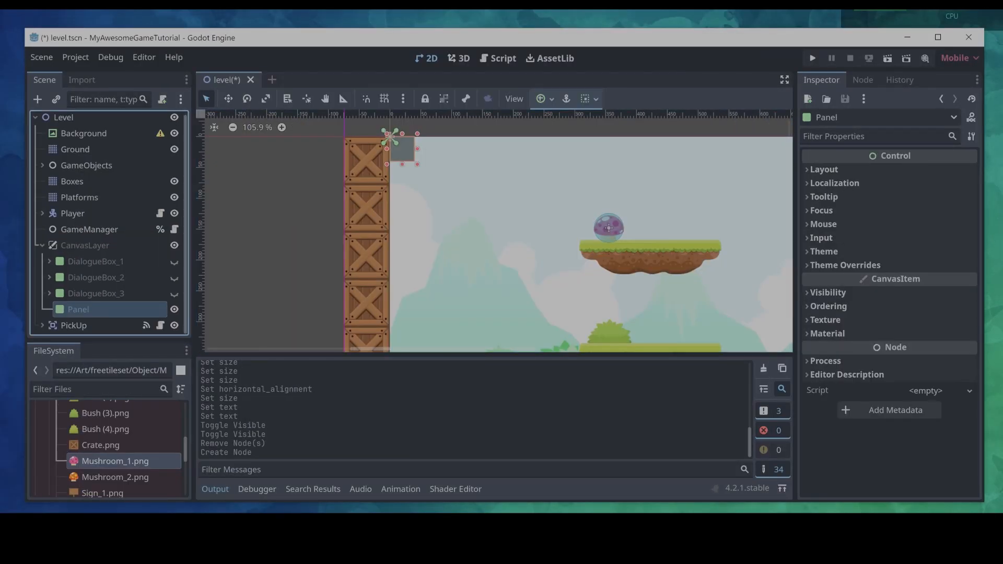
pyautogui.press('F2')
pyautogui.write('PickU')
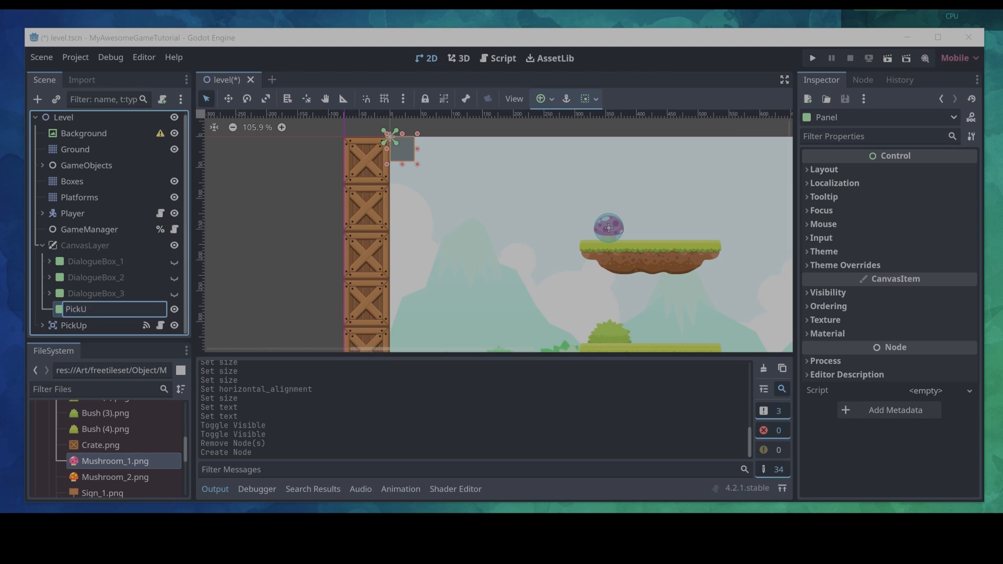
pyautogui.write('pBox')
pyautogui.press('Return')
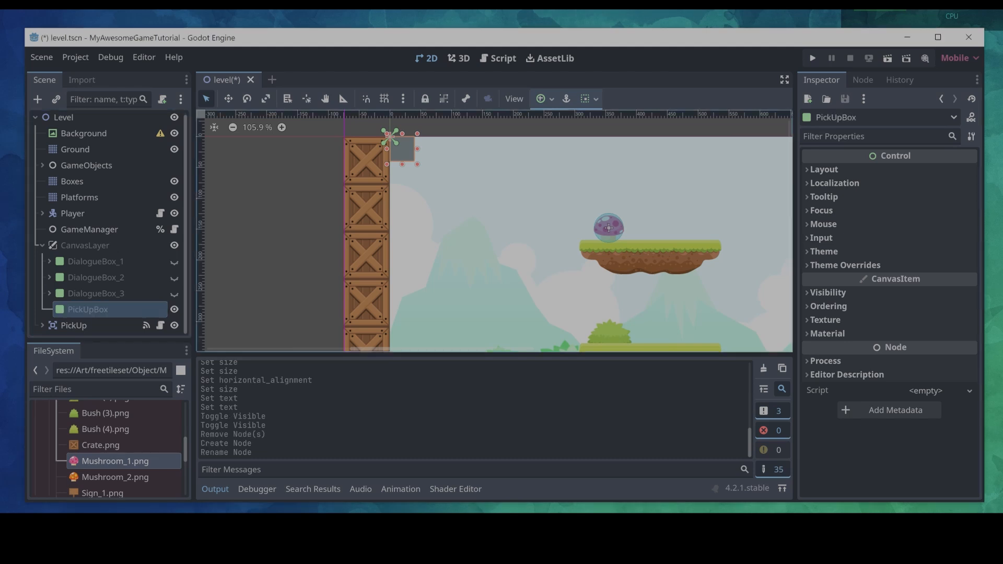
# Anchor PickUpBox with the Top Left preset and set its size to 78 by 50 px
pyautogui.click(544, 98)
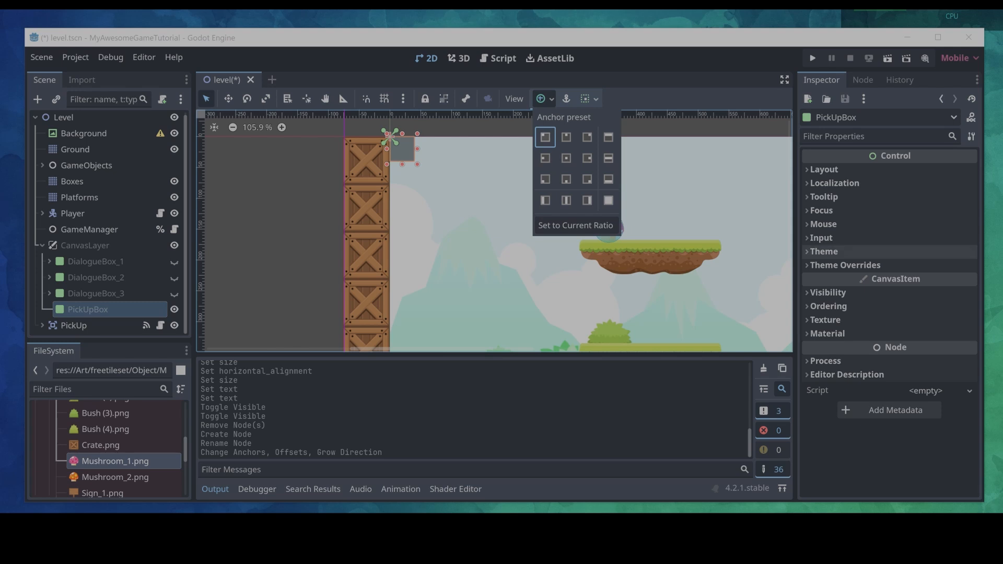
pyautogui.click(830, 170)
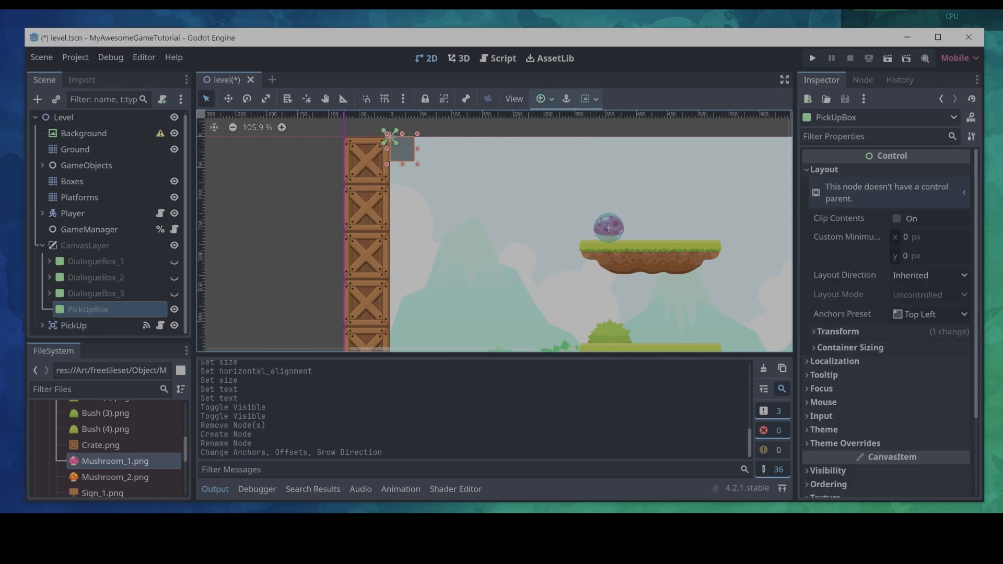
pyautogui.click(837, 331)
pyautogui.click(930, 347)
pyautogui.write('78')
pyautogui.press('Return')
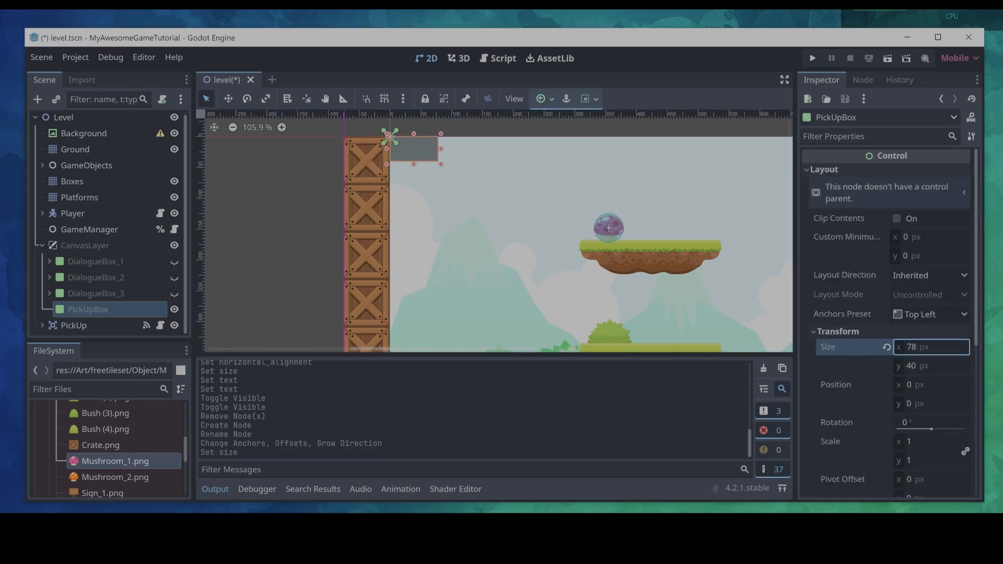
pyautogui.press('Tab')
pyautogui.write('50')
pyautogui.press('Return')
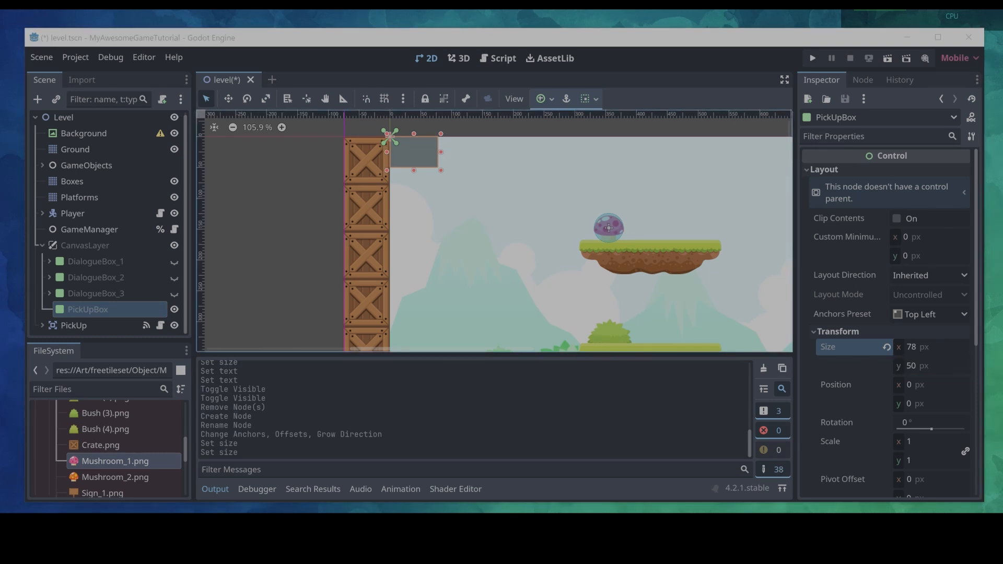
# Add a TextureRect node as a child of PickUpBox and name it Mushroom
pyautogui.rightClick(59, 309)
pyautogui.click(105, 166)
pyautogui.click(416, 448)
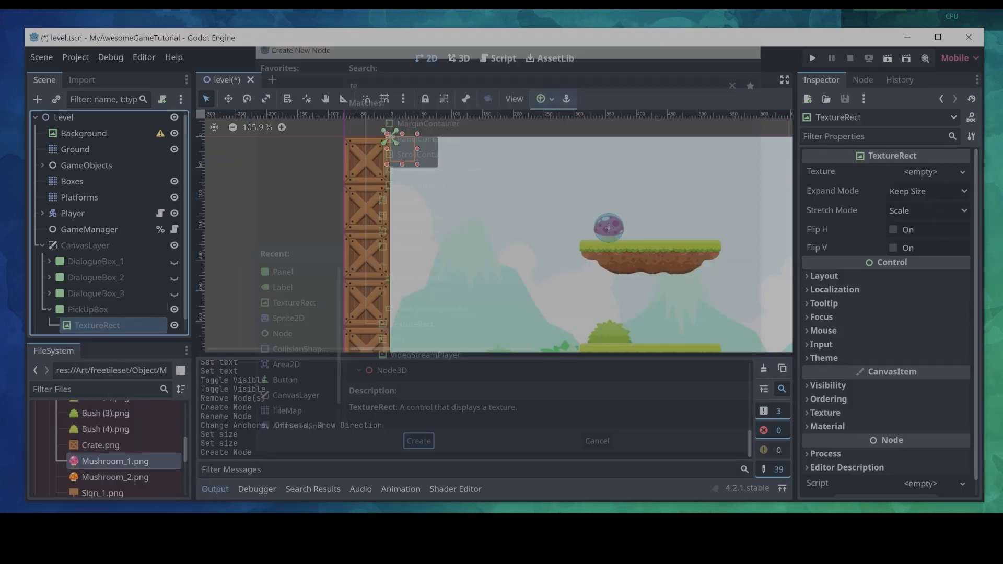
pyautogui.doubleClick(97, 325)
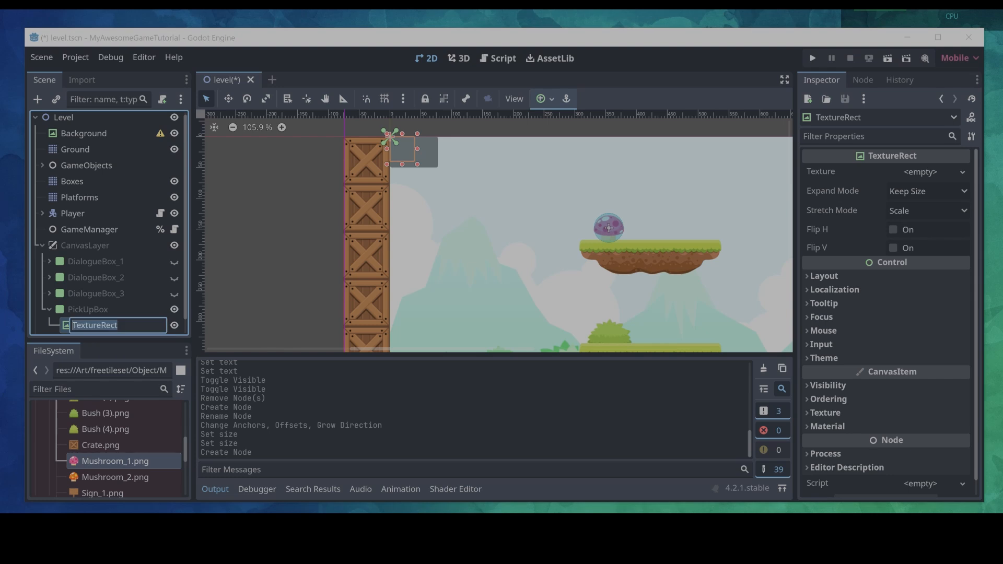
pyautogui.write('Mushroon')
pyautogui.press('BackSpace')
pyautogui.write('m')
pyautogui.press('Return')
# Give the Mushroom node the Mushroom_1.png texture with expand mode Ignore Size, and anchor it to the center left of PickUpBox
pyautogui.moveTo(115, 460); pyautogui.dragTo(921, 173)
pyautogui.click(928, 211)
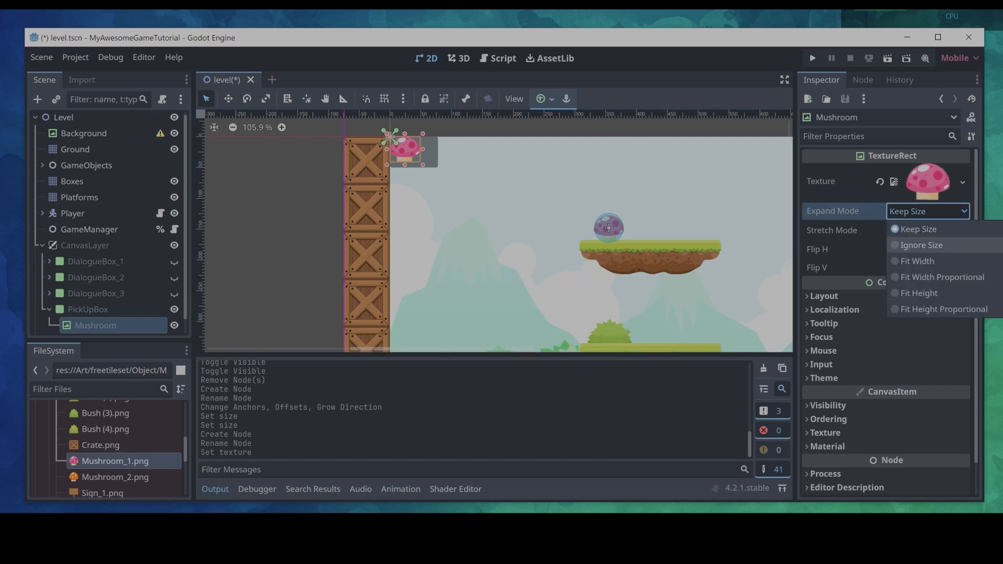
pyautogui.click(922, 245)
pyautogui.click(543, 99)
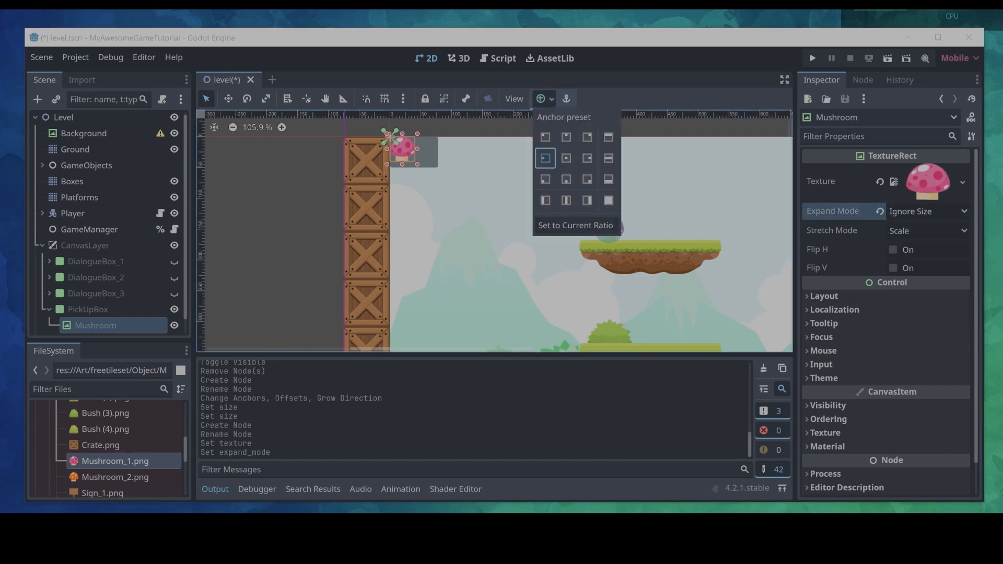
pyautogui.click(545, 158)
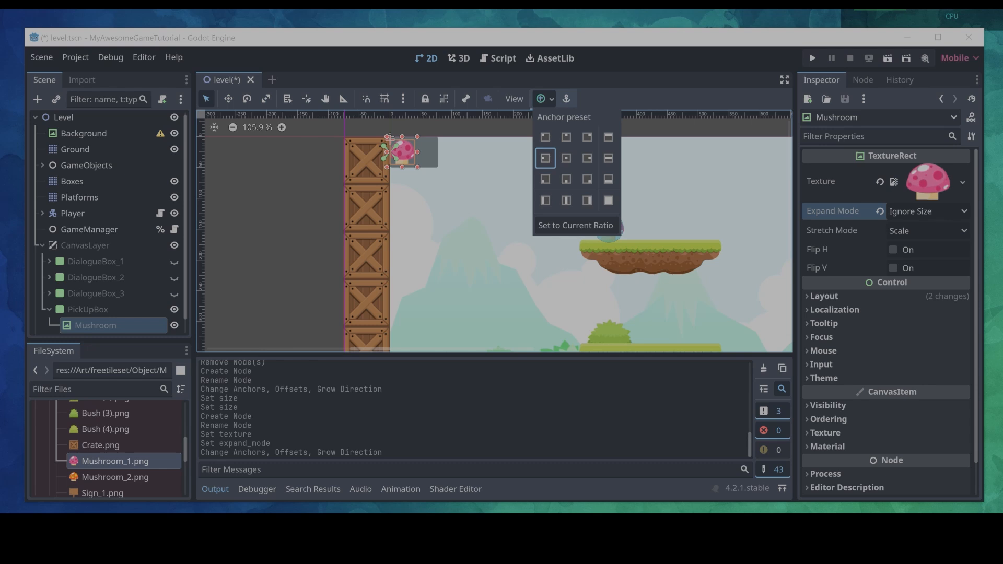
# Add a Label node as a child of PickUpBox and set its text to "1"
pyautogui.click(89, 309)
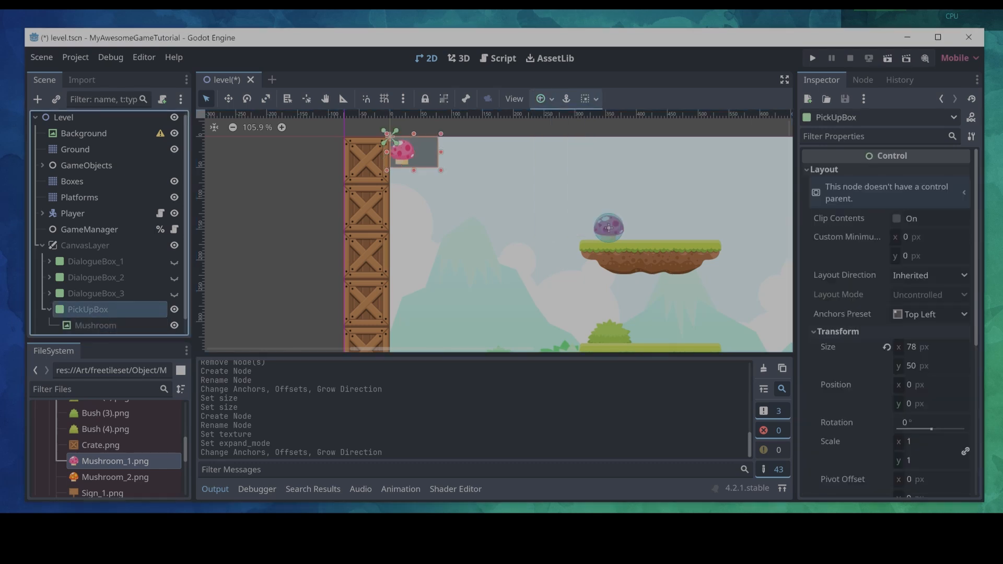
pyautogui.rightClick(63, 293)
pyautogui.click(99, 164)
pyautogui.write('la')
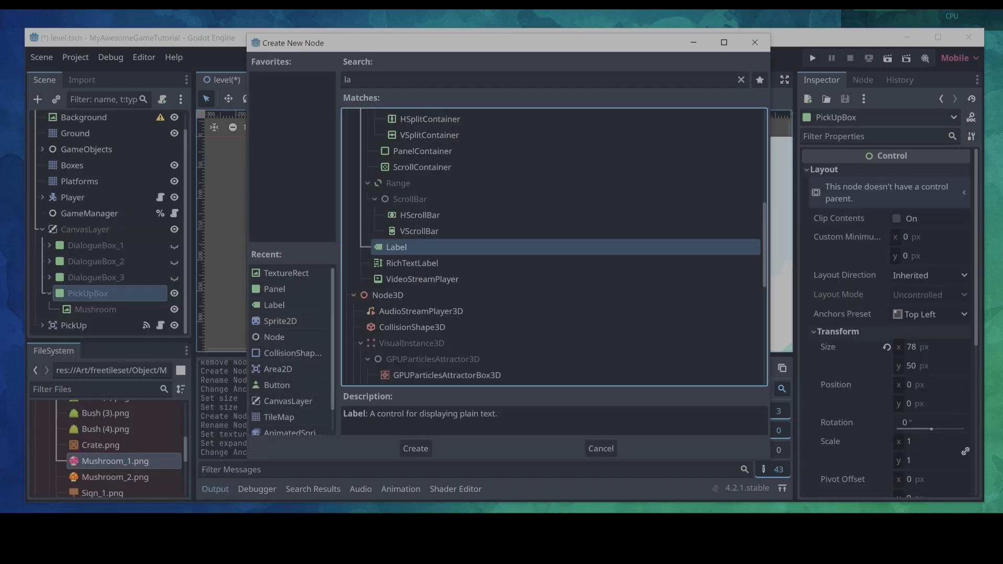
pyautogui.click(415, 448)
pyautogui.press('F2')
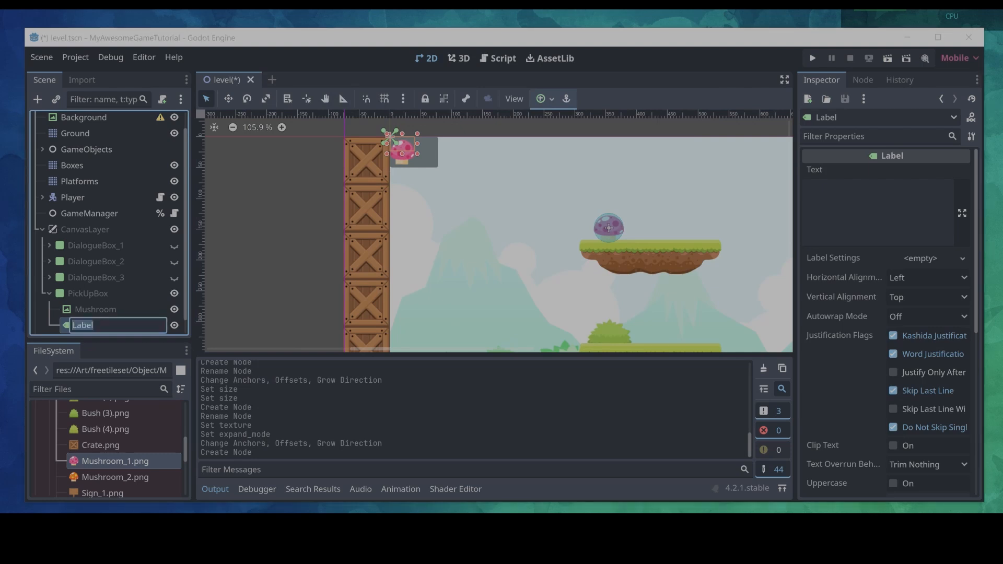
pyautogui.press('Return')
pyautogui.click(877, 212)
pyautogui.write('1')
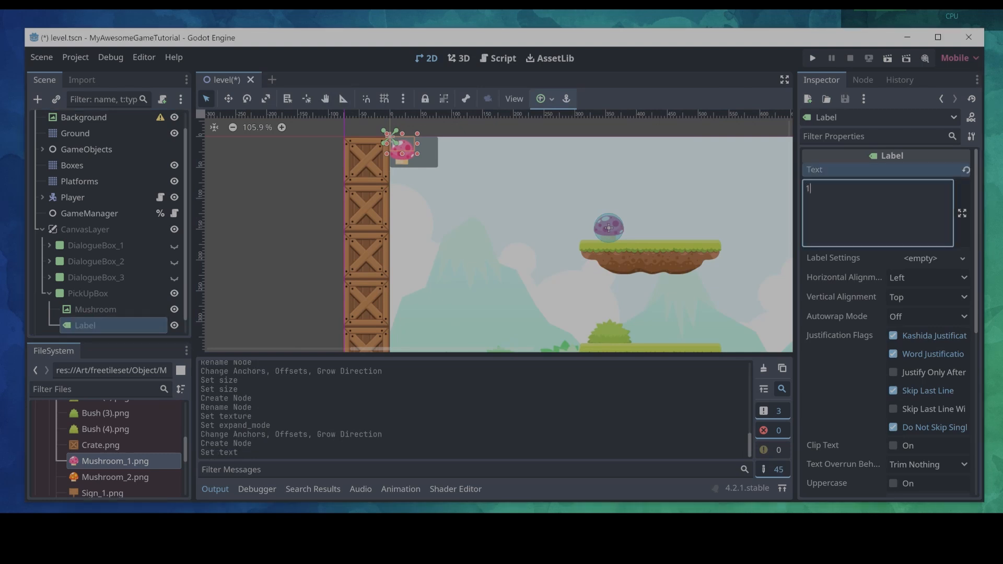
# Set the label's horizontal alignment to Right and its vertical alignment to Center
pyautogui.click(927, 277)
pyautogui.click(906, 324)
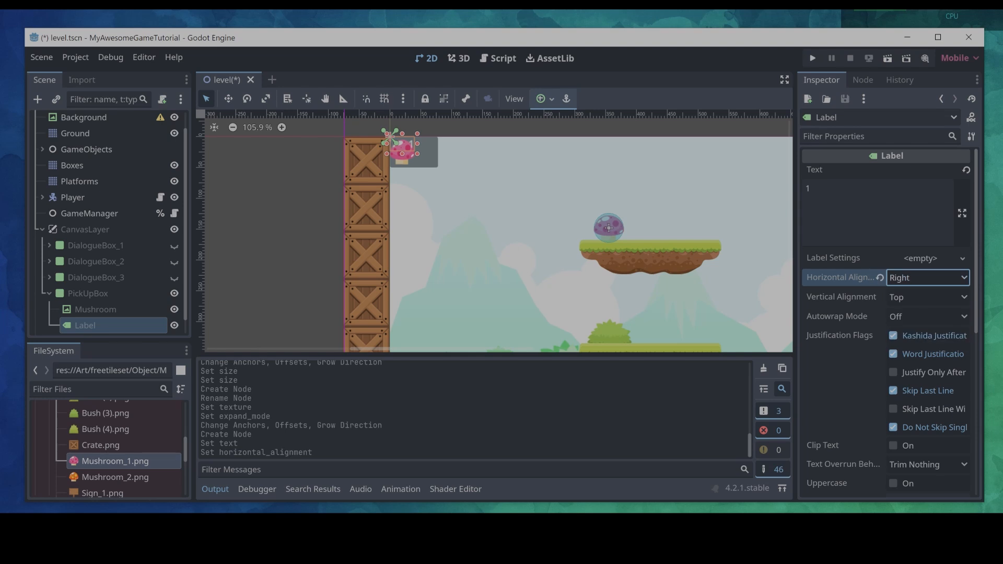
pyautogui.click(928, 296)
pyautogui.click(906, 331)
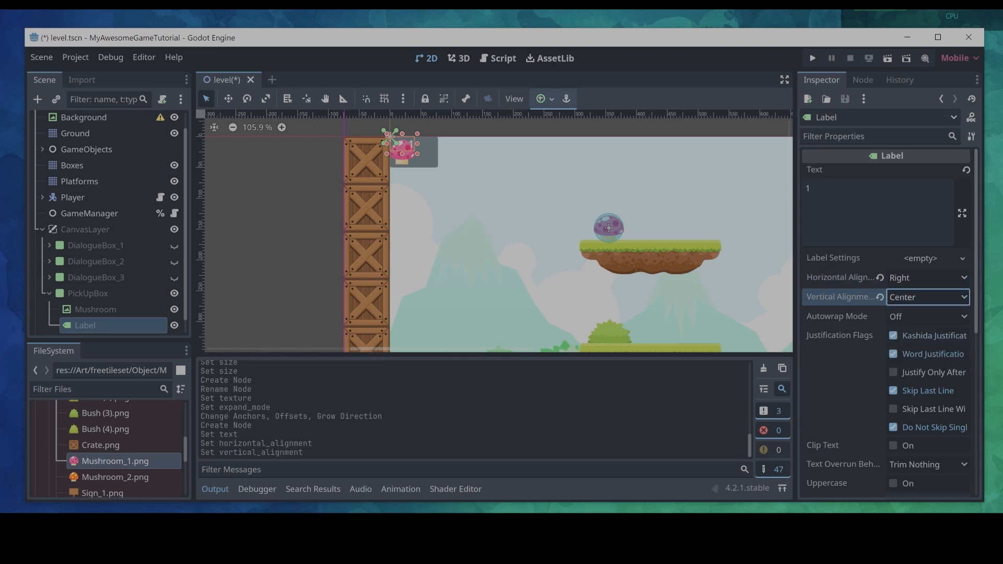
# Set the size of the label in PickUpBox to 70 × 50 px
pyautogui.scroll(-5, 888, 324)
pyautogui.click(823, 342)
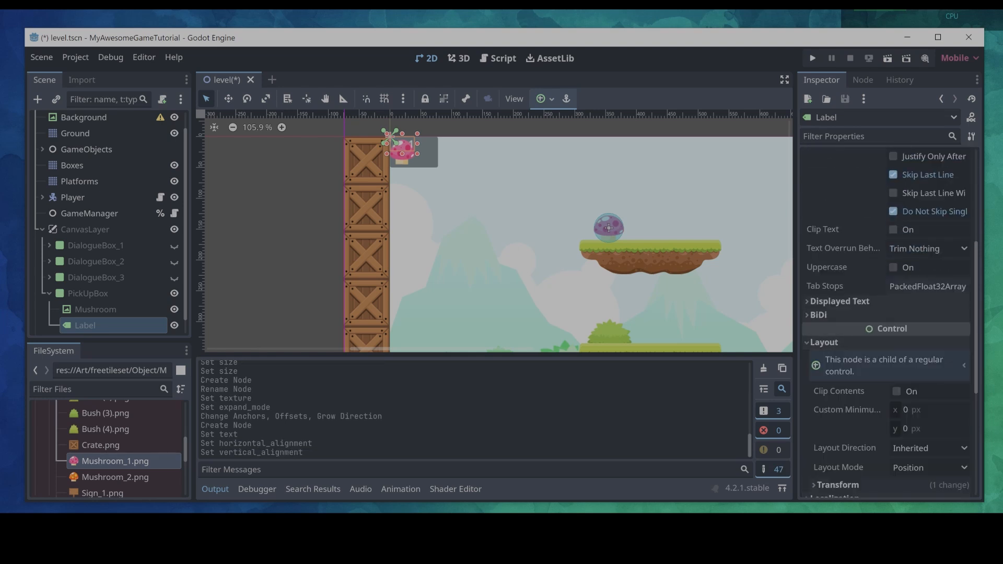
pyautogui.scroll(-3, 886, 324)
pyautogui.click(837, 355)
pyautogui.click(911, 370)
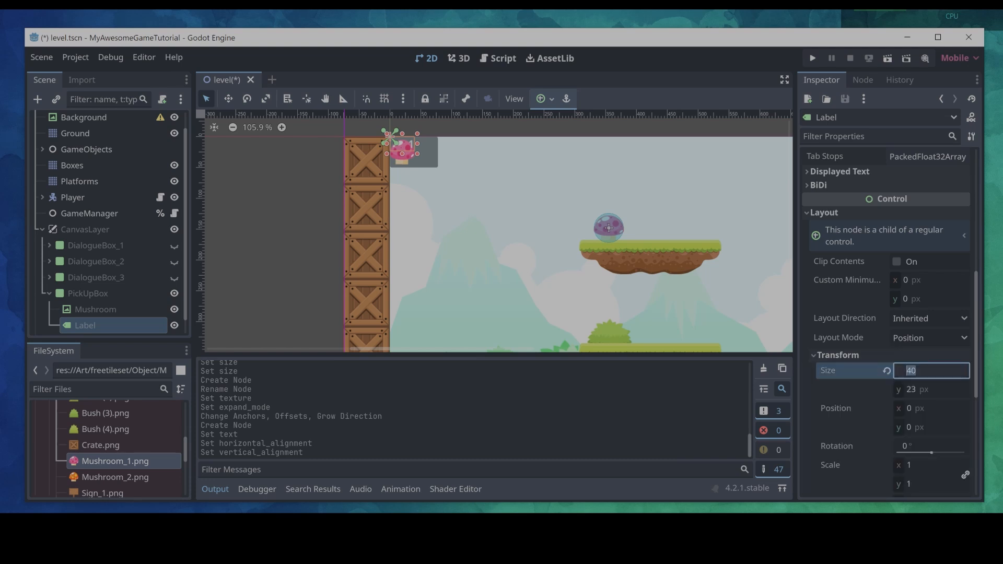
pyautogui.write('70')
pyautogui.press('Tab')
pyautogui.write('50')
pyautogui.press('Return')
# Override the label's font size in its theme overrides with 30
pyautogui.scroll(-3, 886, 323)
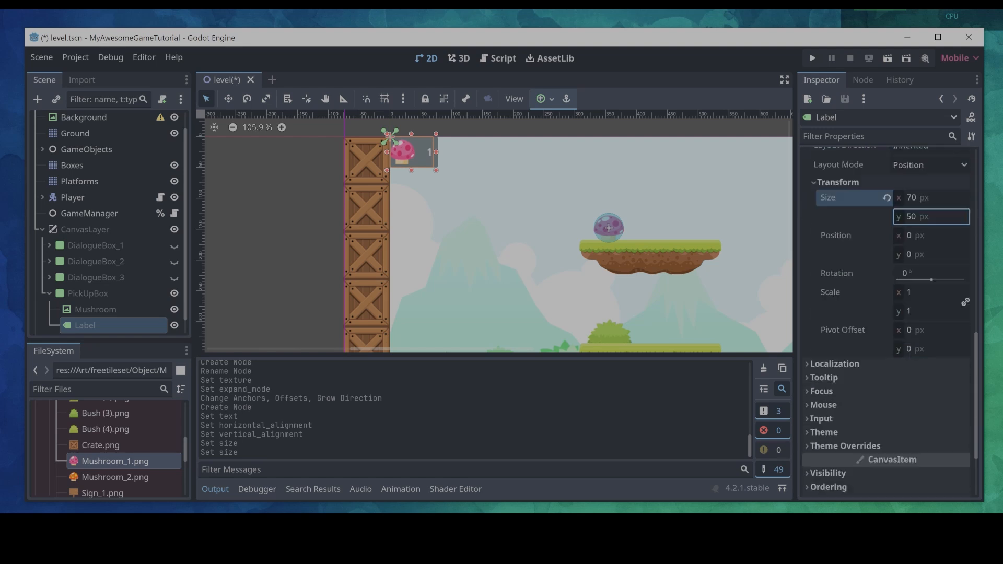
pyautogui.scroll(-2, 886, 324)
pyautogui.click(845, 358)
pyautogui.scroll(-1, 845, 334)
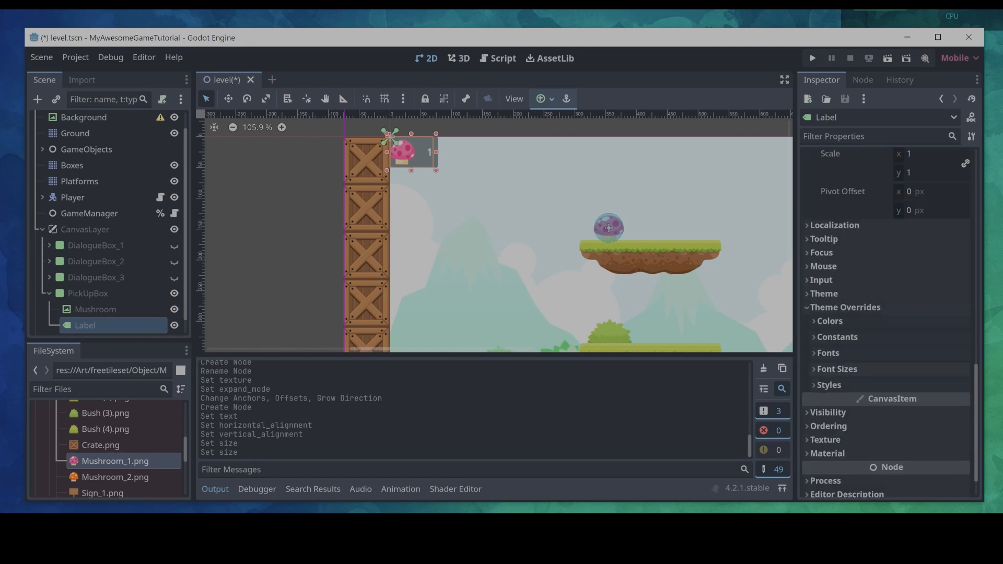
pyautogui.click(902, 366)
pyautogui.click(938, 387)
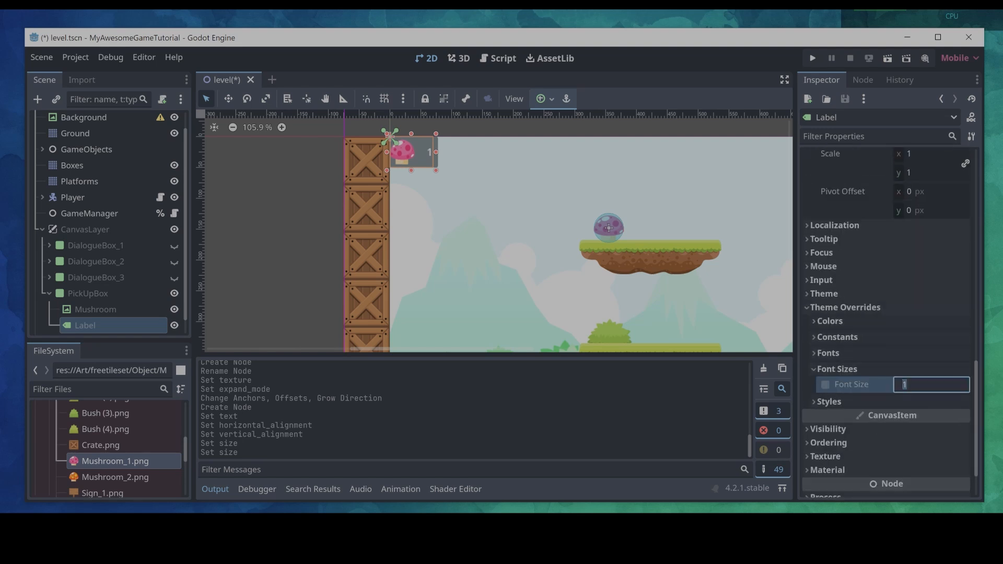
pyautogui.write('30')
pyautogui.press('Return')
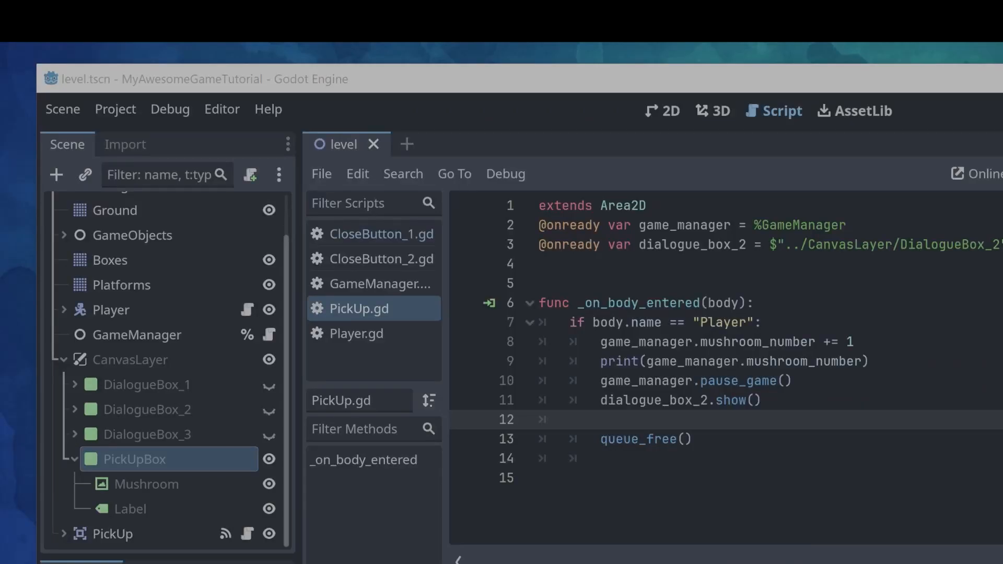
# Rename the Label node under PickUpBox to MushroomNumber
pyautogui.click(130, 508)
pyautogui.click(130, 509)
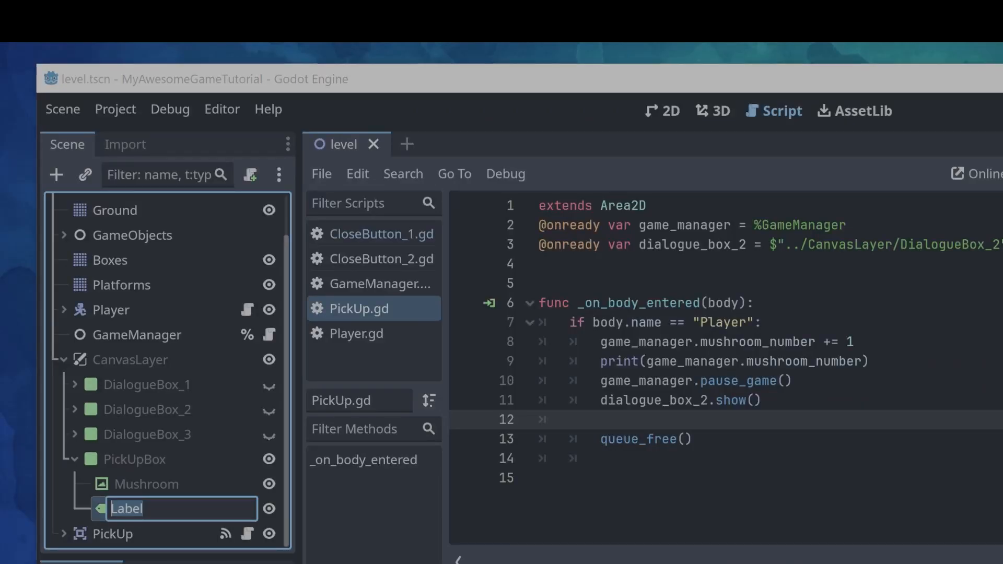
pyautogui.write('Mushroo')
pyautogui.write('nN')
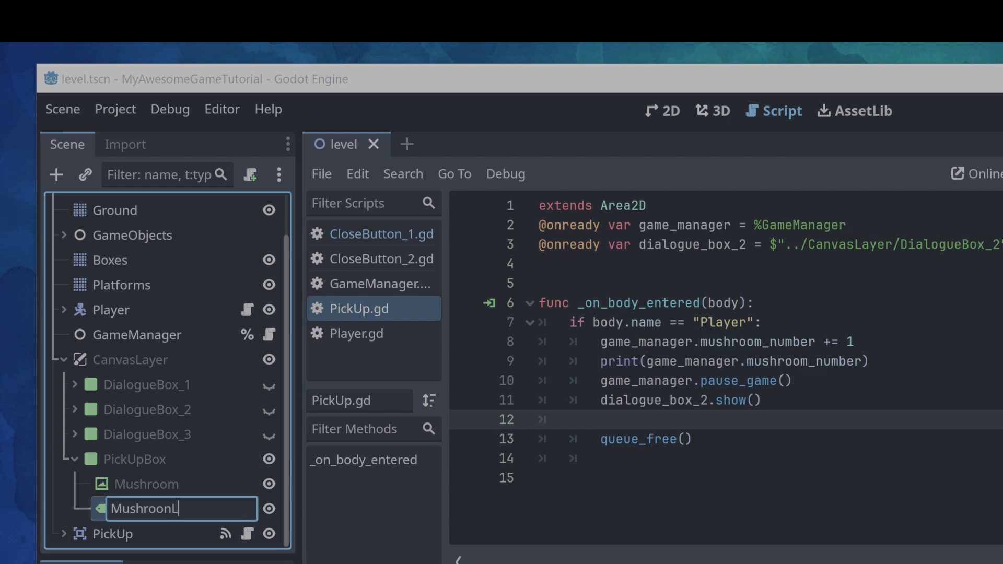
pyautogui.write('umber')
pyautogui.click(172, 509)
pyautogui.press('BackSpace')
pyautogui.write('m')
pyautogui.press('Return')
# Add an onready mushroom_number reference to the label in PickUp.gd and set its text to str(game_manager.mushroom_number) after the increment
pyautogui.keyDown('ctrl'); pyautogui.moveTo(112, 509); pyautogui.dragTo(544, 285); pyautogui.keyUp('ctrl')
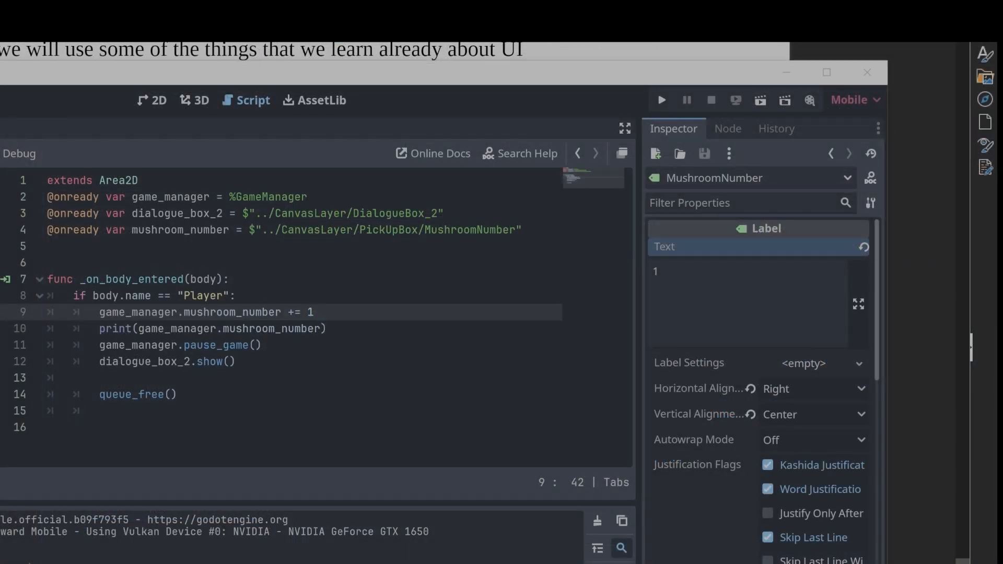
pyautogui.click(314, 312)
pyautogui.press('Return')
pyautogui.write('mushroom_number.text = str(game_manager.mushroom_number)')
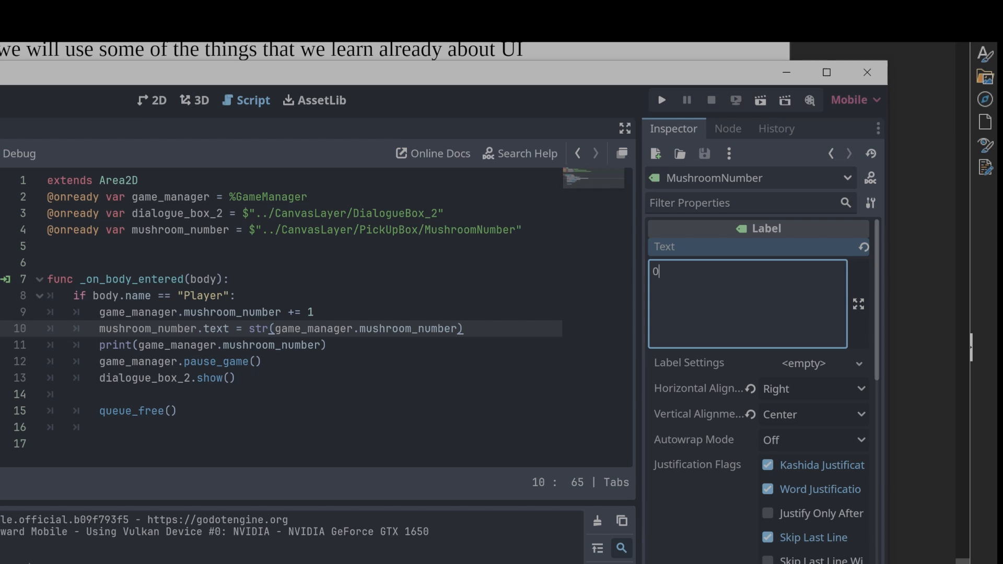
# Test the mushroom counter by walking the player left into the mushroom in the running game
pyautogui.click(177, 411)
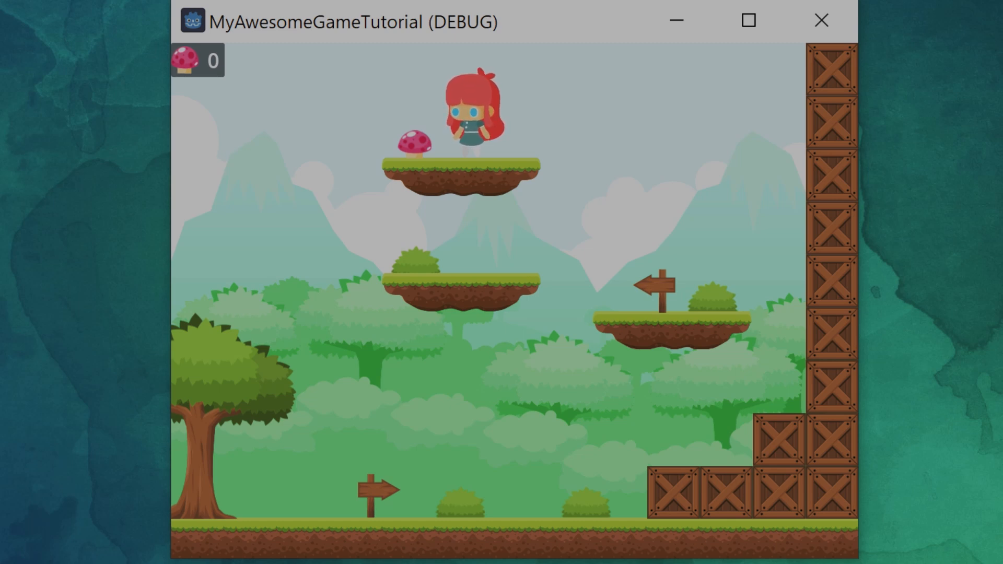
pyautogui.press('Left')
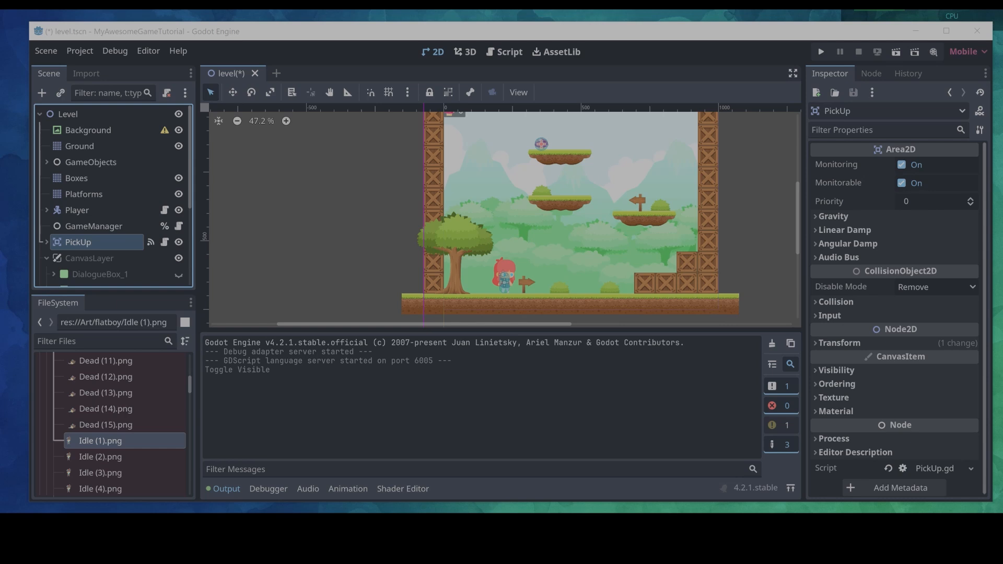
# Duplicate the PickUp node as a scriptless Joe2 node and disconnect its body_entered signal
pyautogui.rightClick(52, 242)
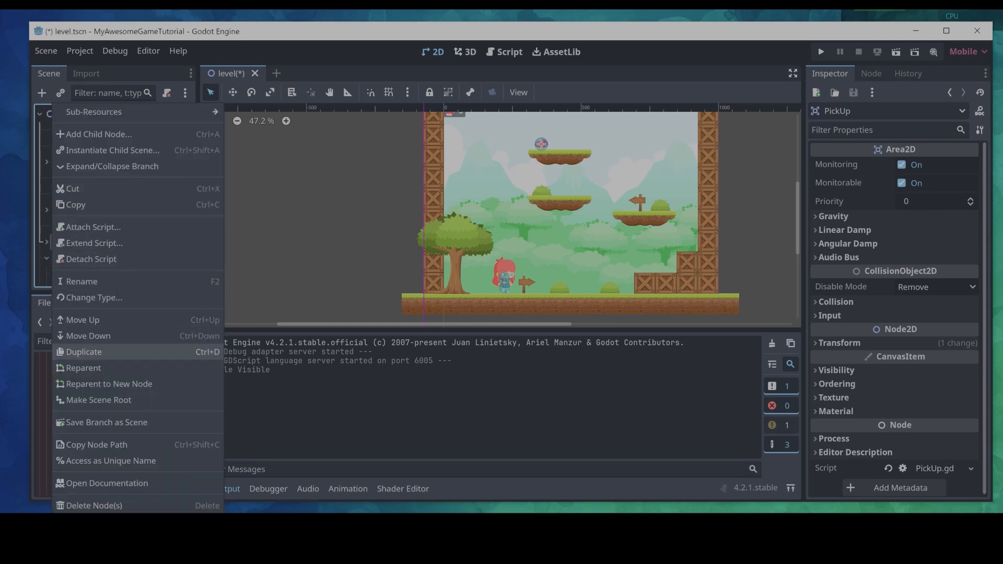
pyautogui.click(84, 352)
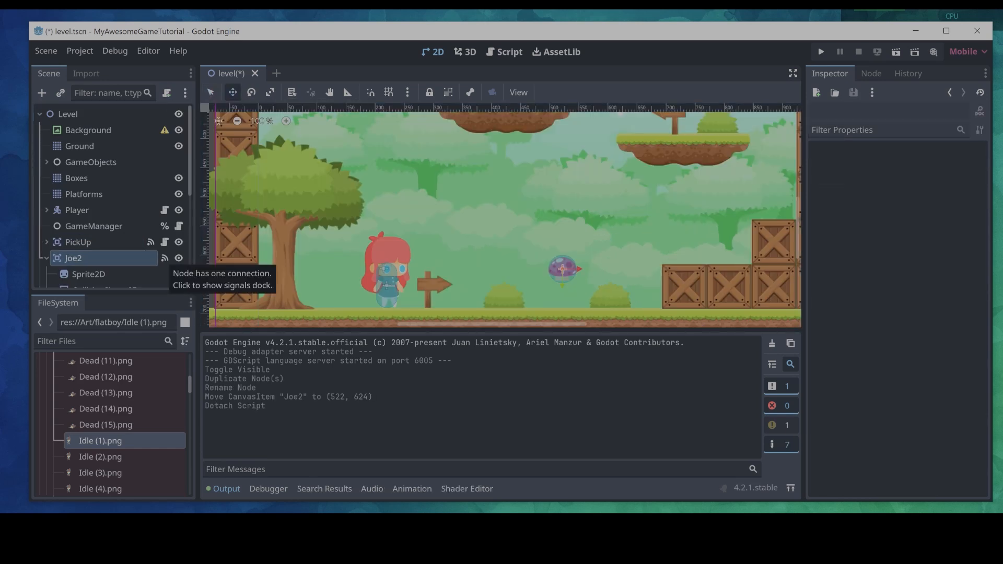
pyautogui.click(165, 258)
pyautogui.click(957, 488)
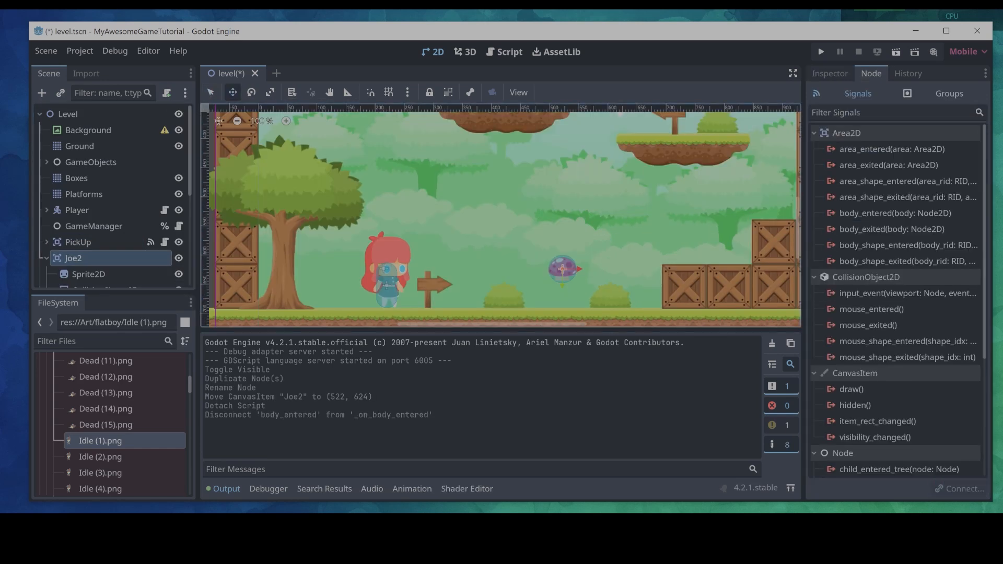
# Give Joe2's Sprite2D the Idle (1).png texture and set its scale to 0.3
pyautogui.click(829, 73)
pyautogui.scroll(-1, 105, 235)
pyautogui.click(89, 252)
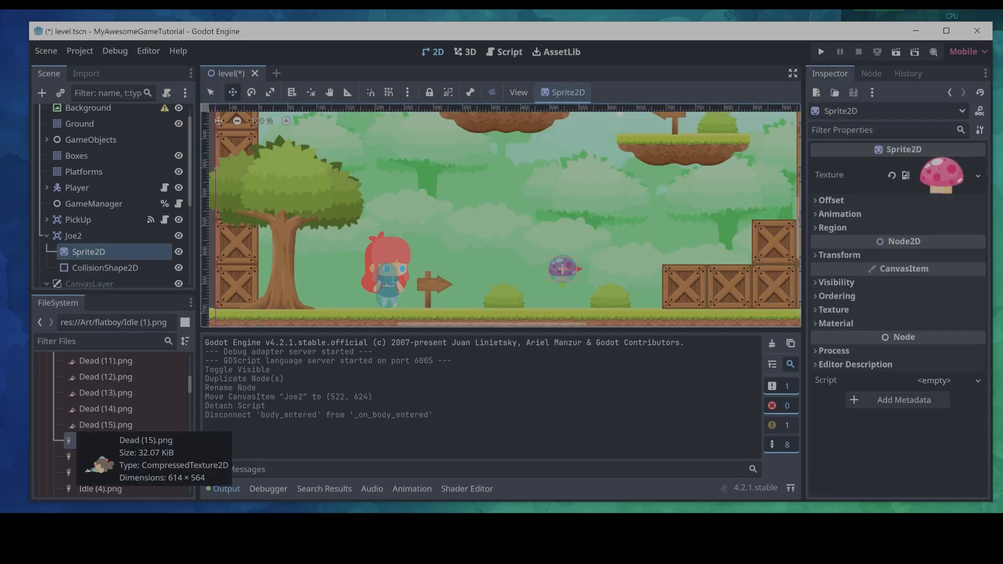
pyautogui.moveTo(101, 440); pyautogui.dragTo(924, 178)
pyautogui.click(838, 255)
pyautogui.click(931, 327)
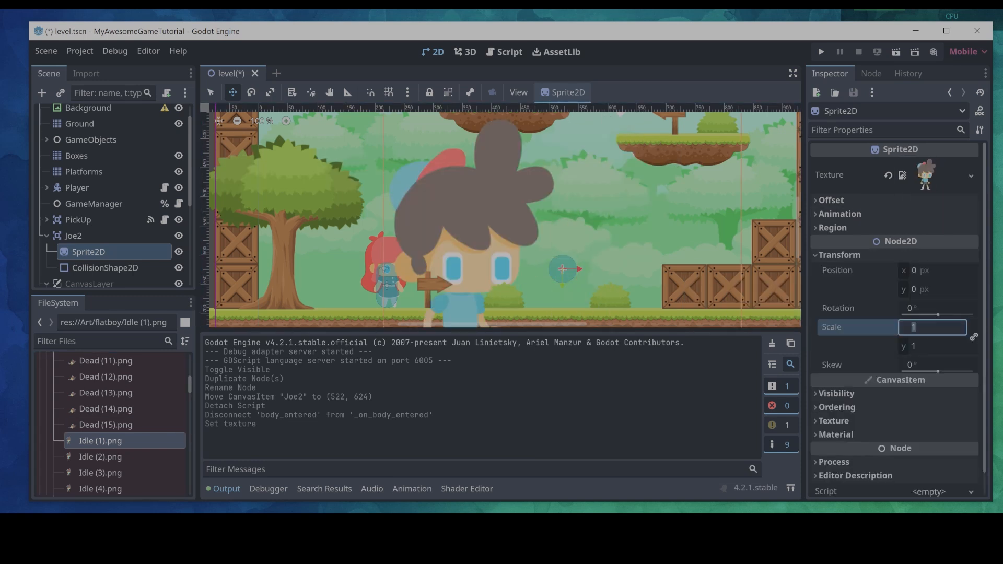
pyautogui.write('0.3')
pyautogui.press('Return')
# Replace Joe2's circular collision shape with a capsule and resize it to cover the character
pyautogui.click(105, 267)
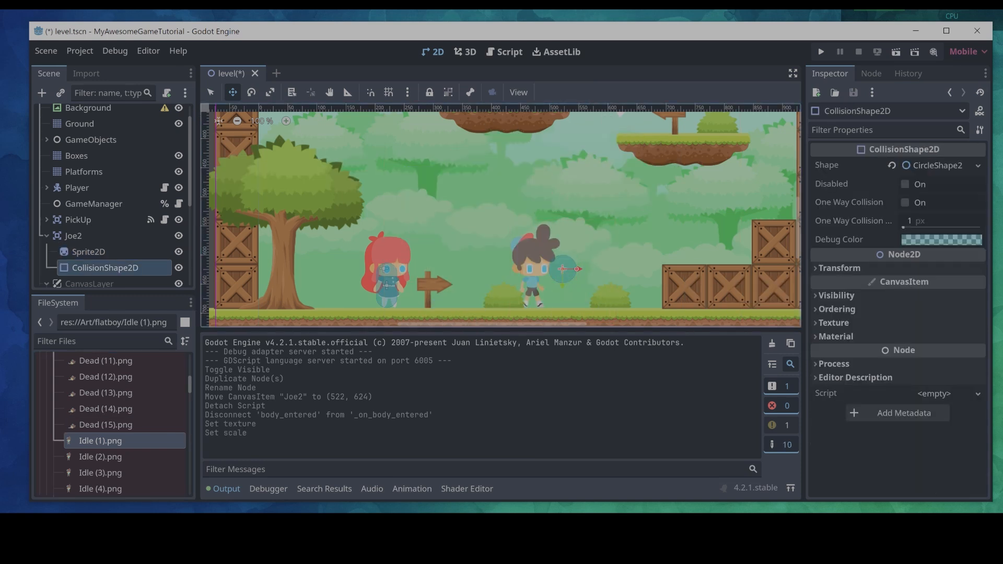
pyautogui.click(940, 165)
pyautogui.click(888, 263)
pyautogui.press('q')
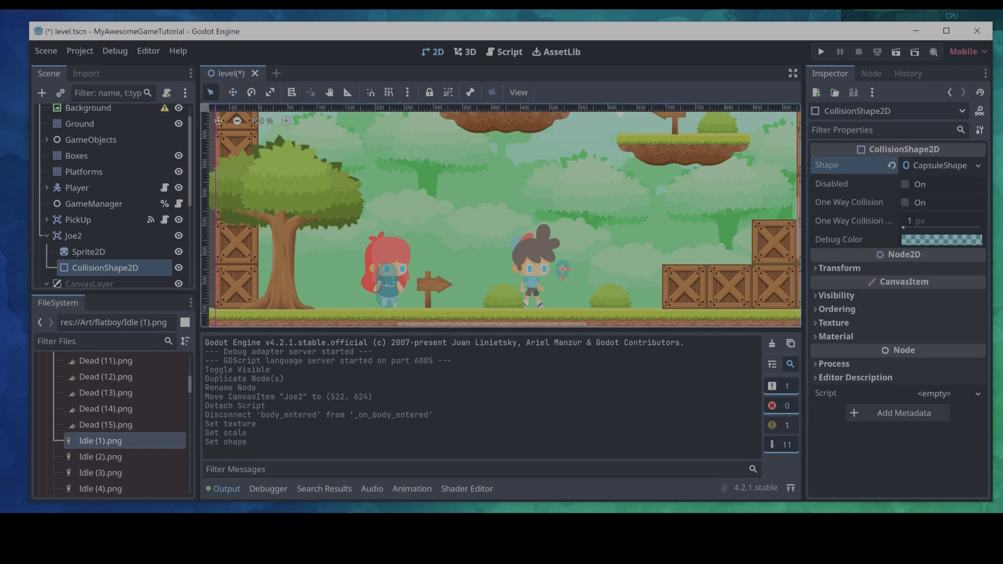
pyautogui.moveTo(563, 278); pyautogui.dragTo(328, 283)
pyautogui.press('w')
pyautogui.click(73, 236)
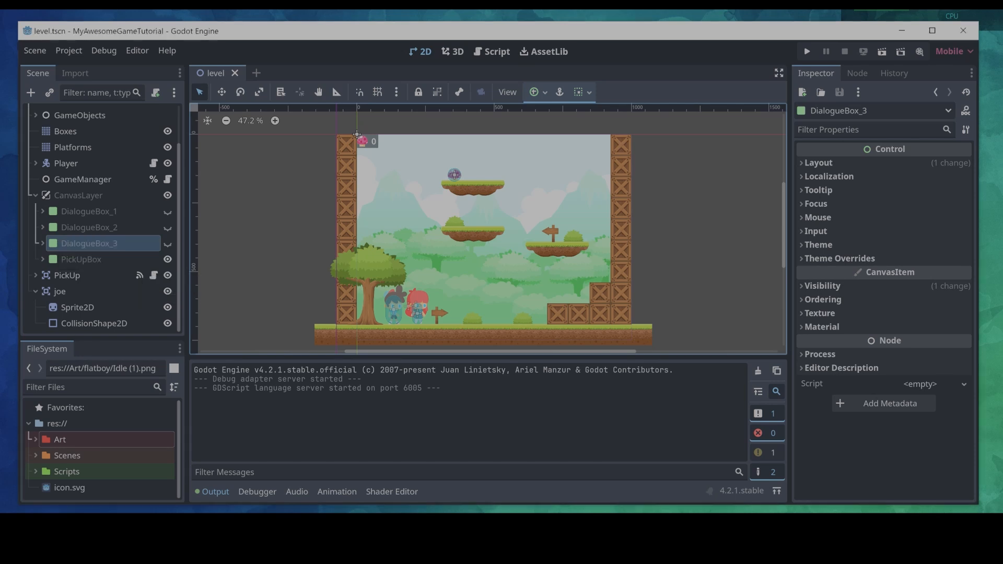
# Duplicate DialogueBox_3 within the CanvasLayer
pyautogui.rightClick(55, 244)
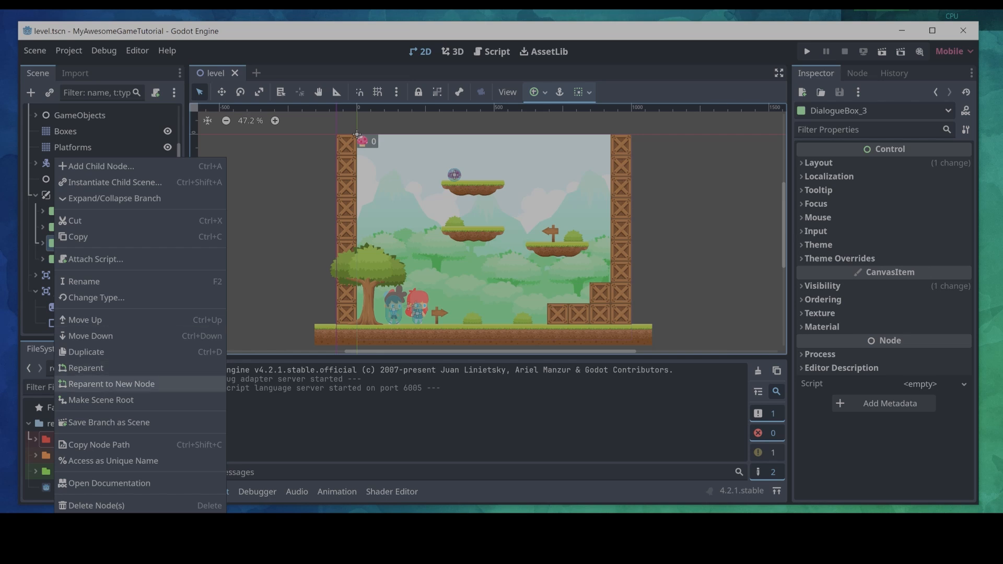
pyautogui.click(104, 352)
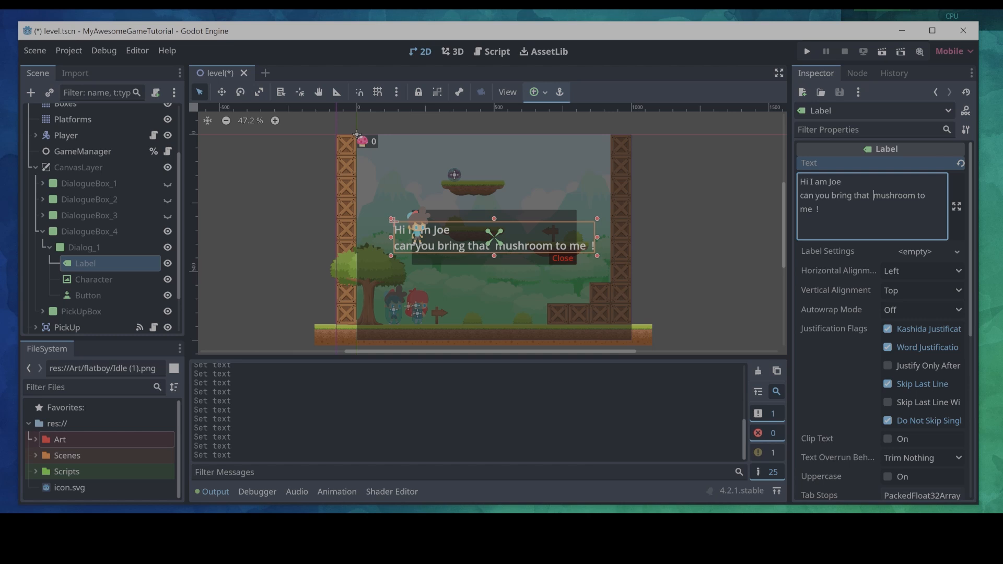
# Break the DialogueBox_4 label text into three lines: "Hi I am Joe", "can you bring that" and "mushroom to me !"
pyautogui.click(917, 195)
pyautogui.press('Return')
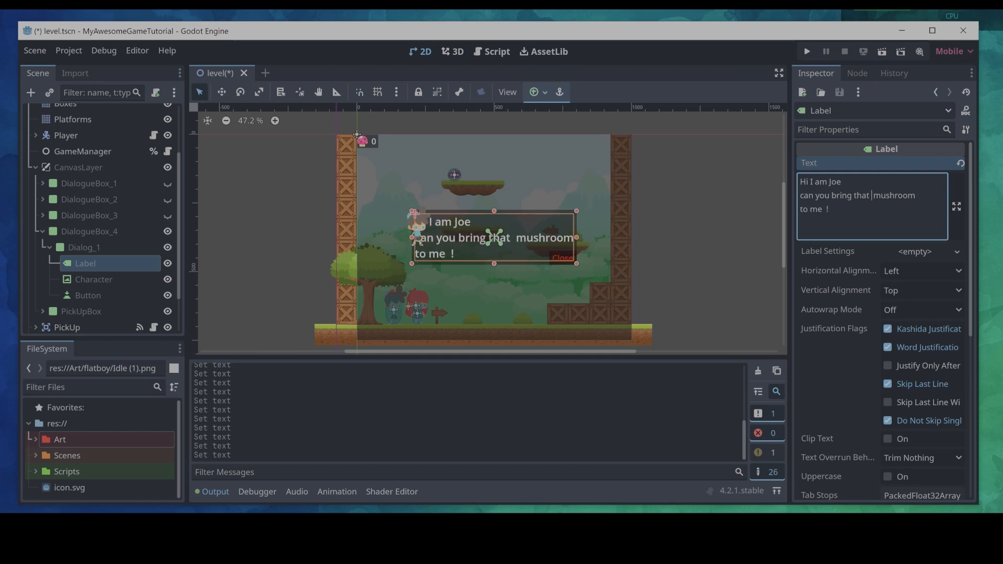
pyautogui.press('Return')
pyautogui.click(567, 233)
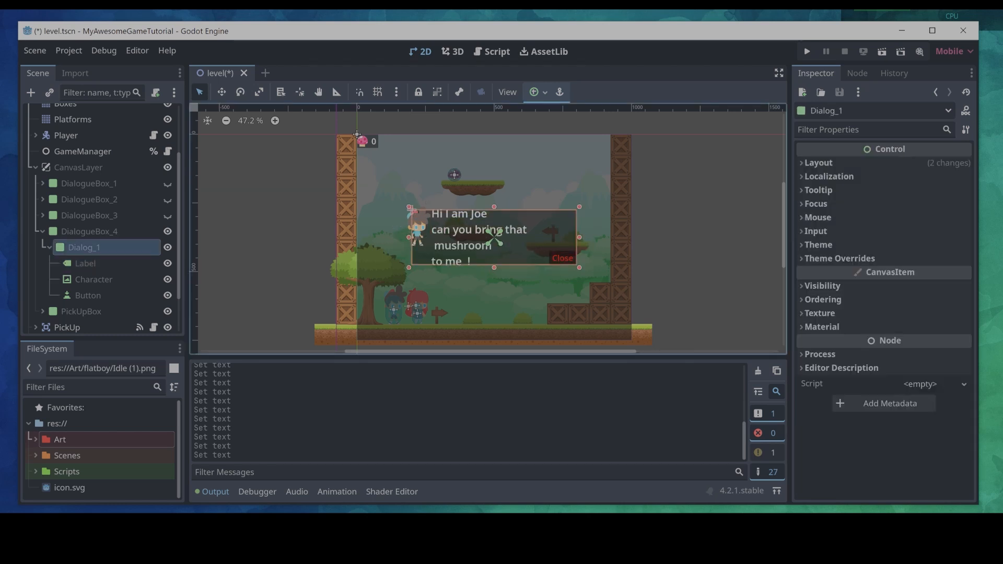
pyautogui.click(85, 263)
pyautogui.scroll(-1, 101, 219)
pyautogui.scroll(2, 102, 219)
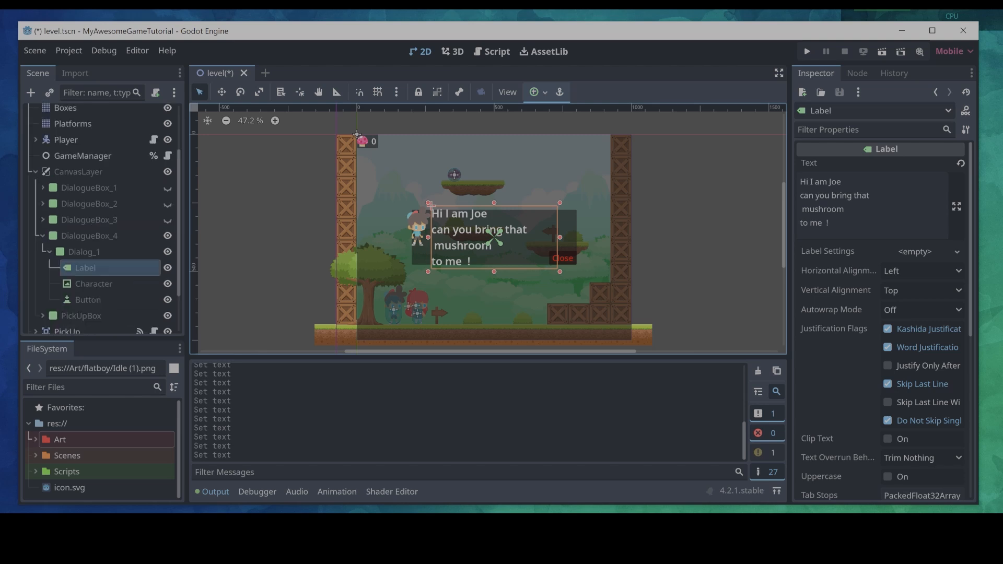
pyautogui.click(801, 222)
pyautogui.press('BackSpace')
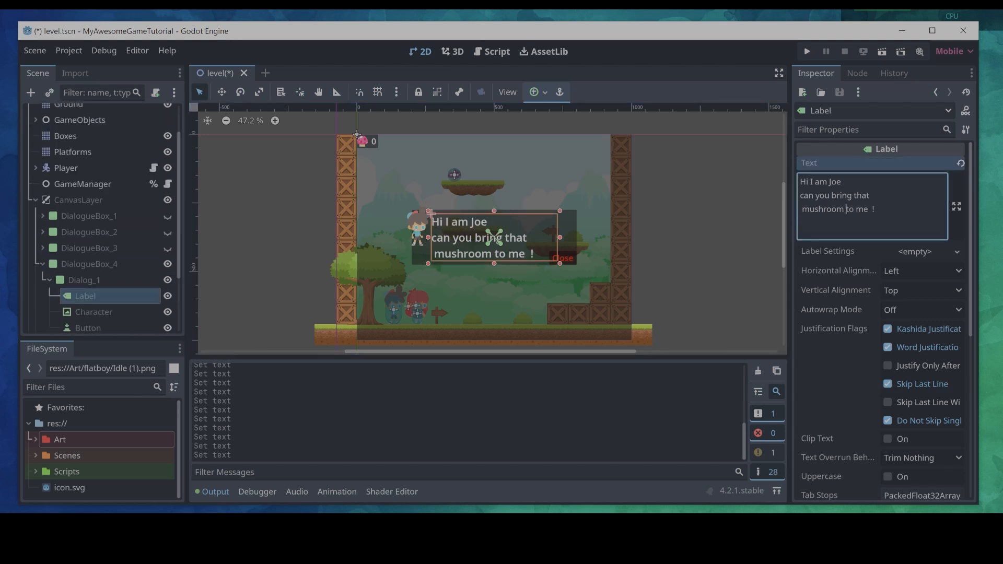
pyautogui.press('Home')
pyautogui.press('Delete')
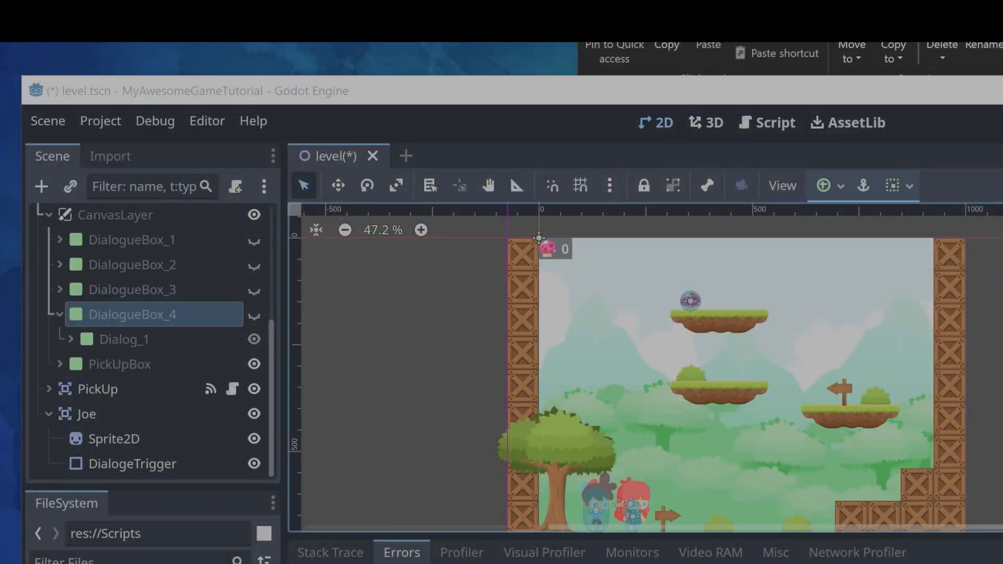
# Attach a new GDScript named npc_manager.gd to the Joe node
pyautogui.click(86, 414)
pyautogui.click(235, 186)
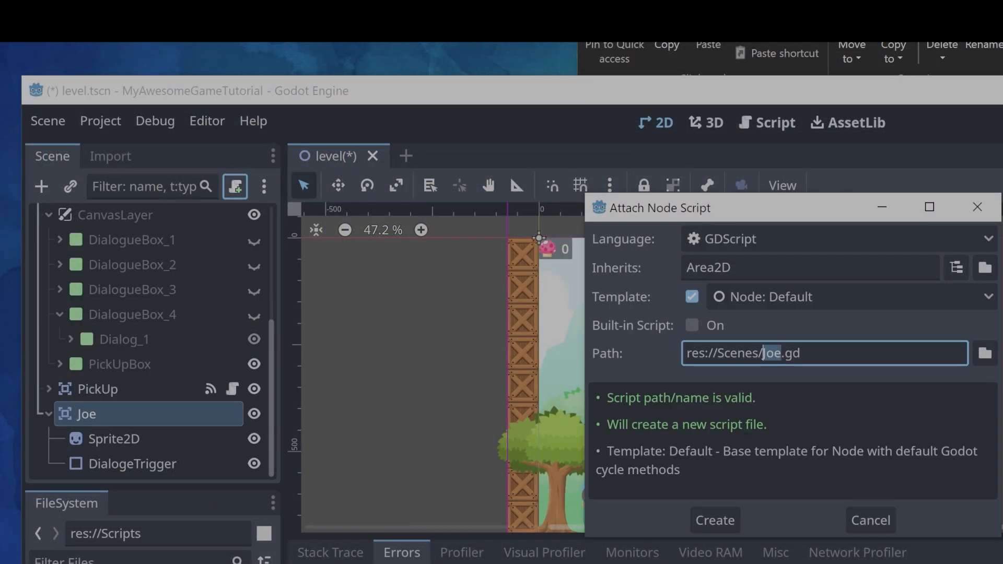
pyautogui.write('npc_manager')
pyautogui.press('Return')
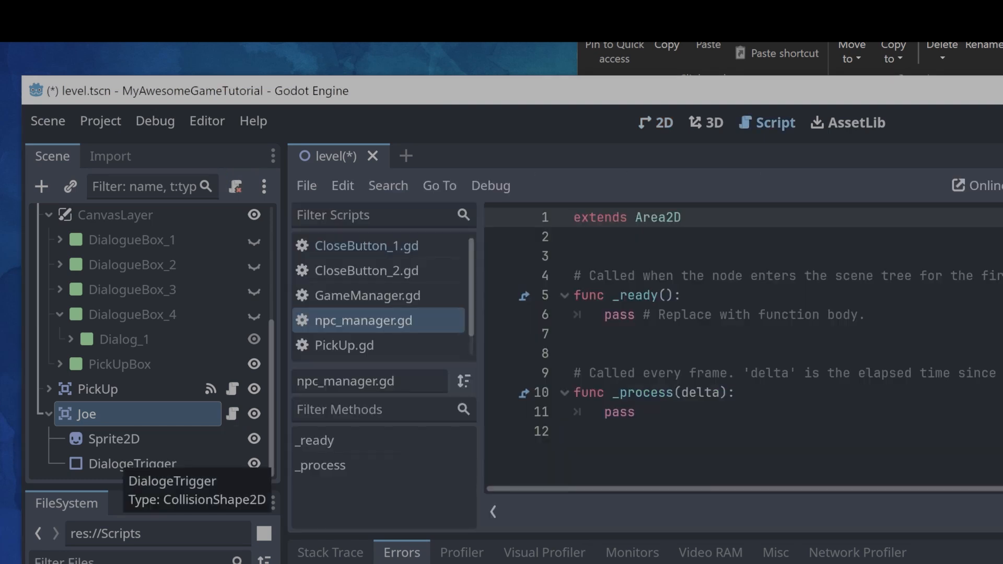
pyautogui.click(130, 464)
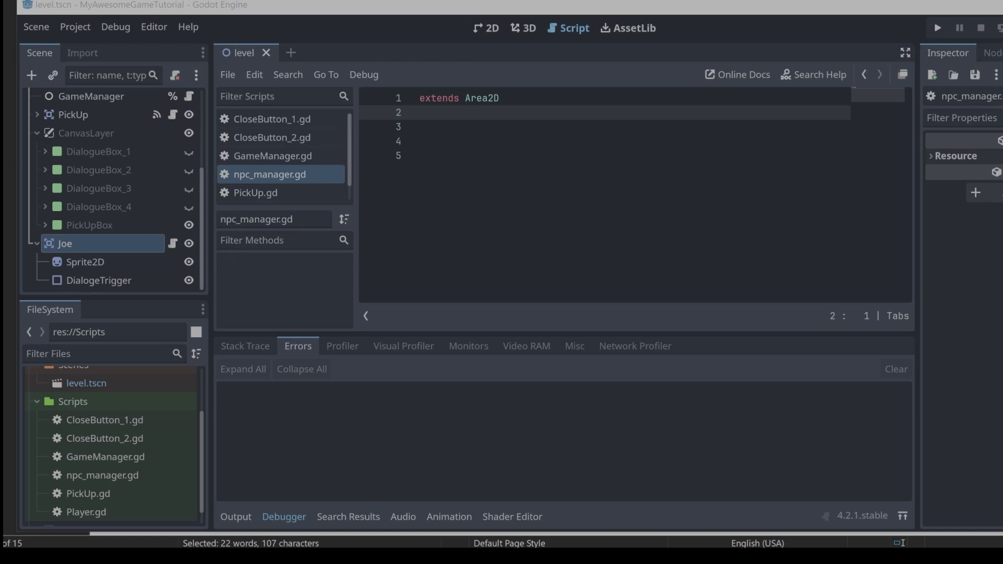
# Add an onready reference to DialogueBox_4 in npc_manager.gd and connect Joe's body_entered signal to _on_body_entered
pyautogui.click(123, 207)
pyautogui.keyDown('ctrl'); pyautogui.moveTo(122, 207); pyautogui.dragTo(454, 128); pyautogui.keyUp('ctrl')
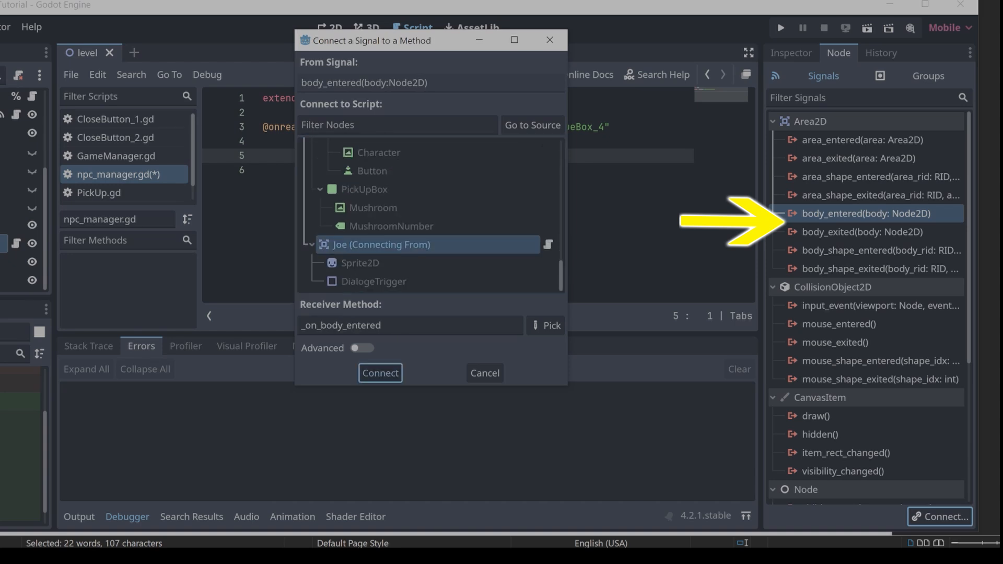
pyautogui.click(380, 373)
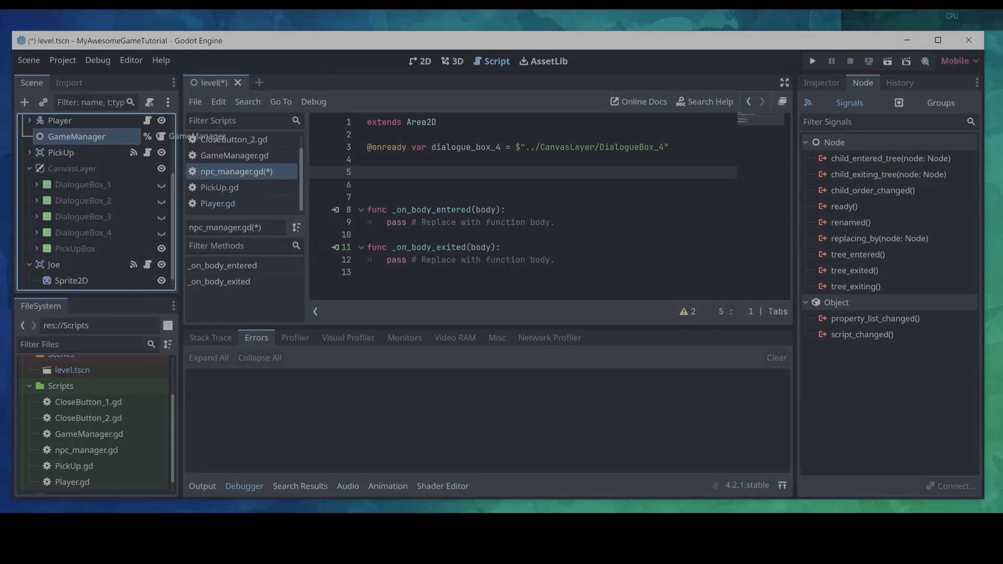
# Add onready references to GameManager and DialogueBox_3 in npc_manager.gd
pyautogui.moveTo(76, 138); pyautogui.dragTo(374, 164)
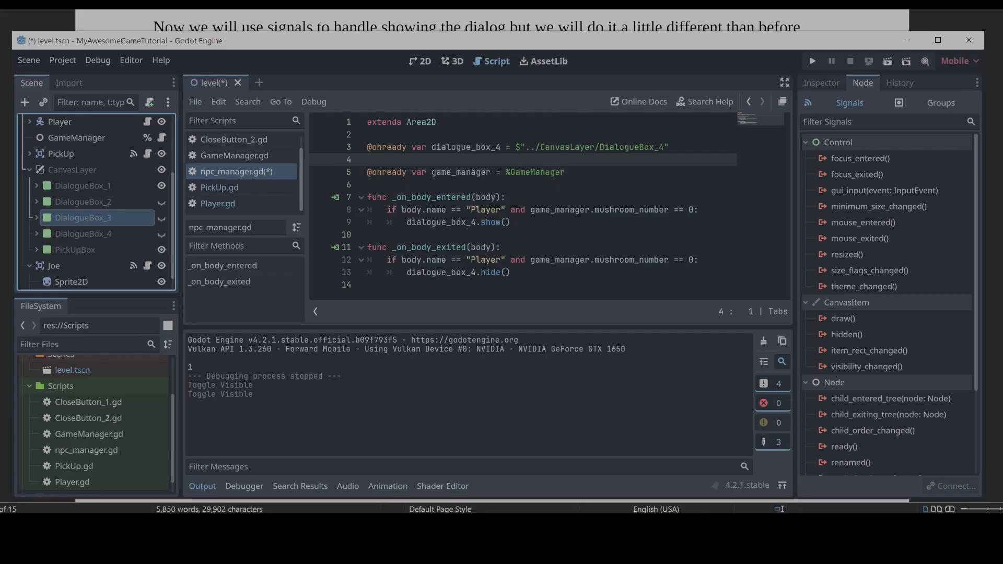
pyautogui.moveTo(79, 217); pyautogui.dragTo(368, 167)
pyautogui.moveTo(369, 166); pyautogui.dragTo(369, 160)
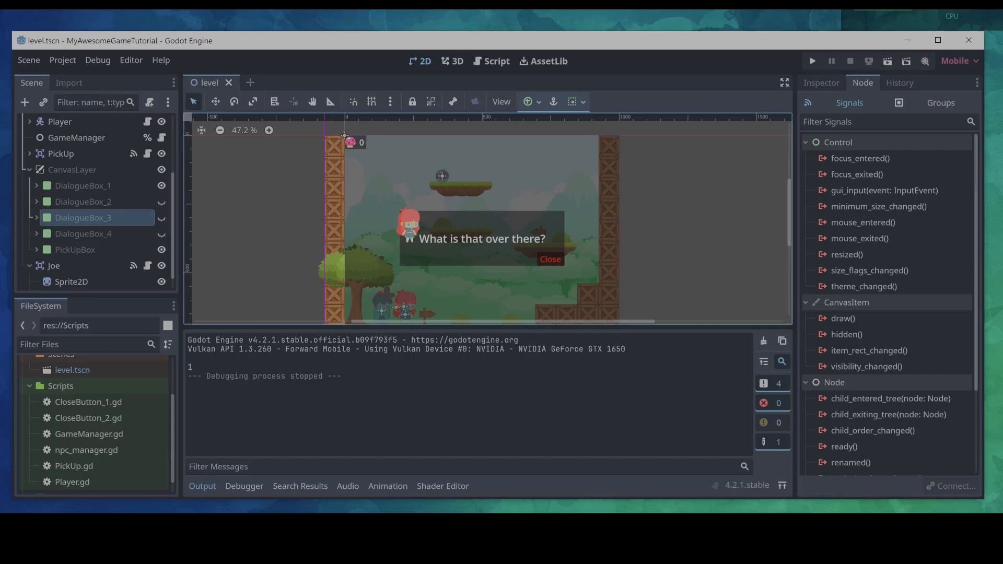
# Display DialogueBox_3 instead of DialogueBox_1 and inspect its dialogue text and child nodes
pyautogui.scroll(-3, 96, 201)
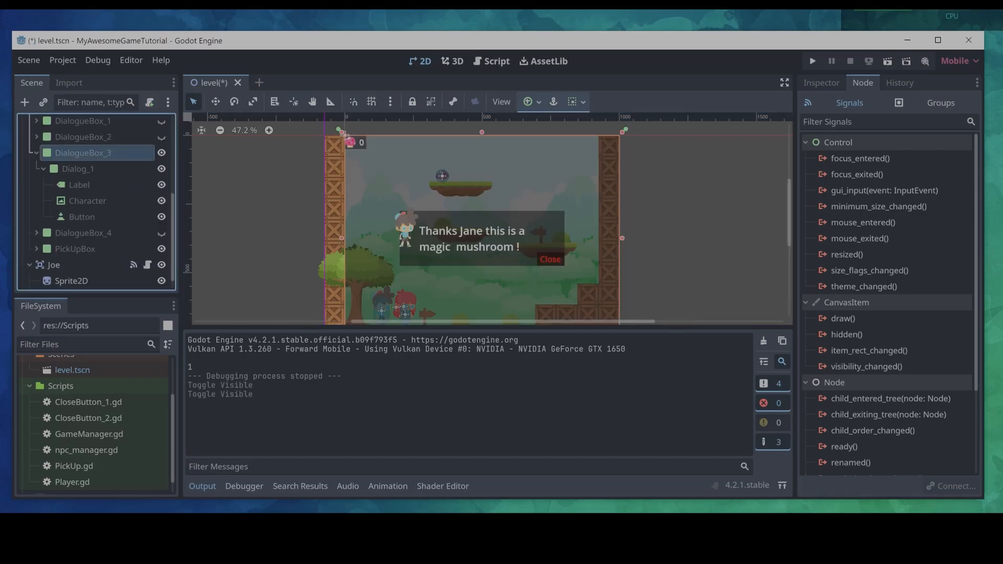
# Display DialogueBox_4 instead of DialogueBox_3 and inspect its dialogue text and child nodes
pyautogui.click(161, 216)
pyautogui.click(36, 152)
pyautogui.click(83, 216)
pyautogui.click(161, 200)
pyautogui.click(161, 216)
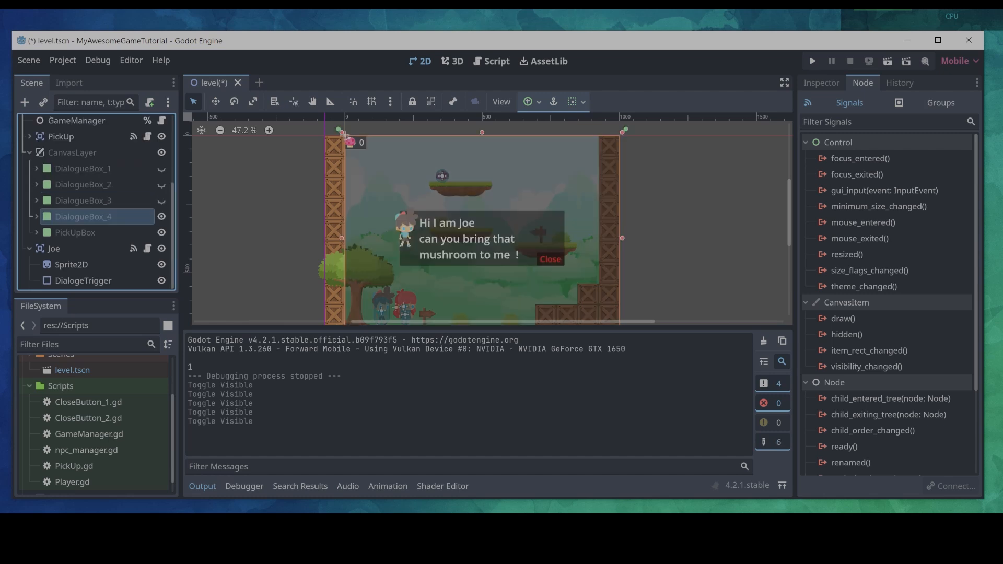
pyautogui.click(36, 216)
pyautogui.scroll(-1, 96, 201)
pyautogui.click(78, 257)
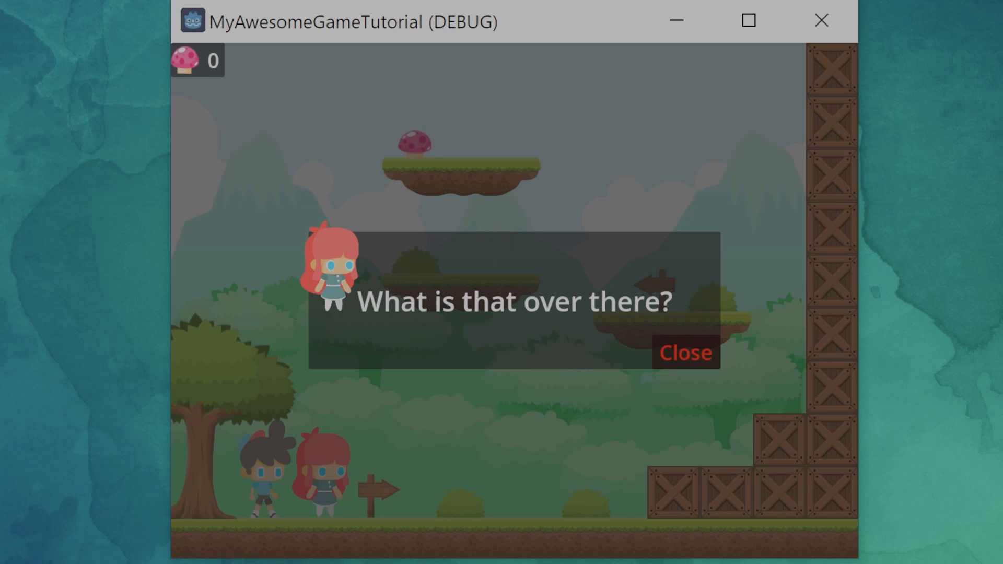
# Play-test the game by dismissing the opening dialogue, walking Jane to Joe without a mushroom and dismissing his dialogue
pyautogui.press('Return')
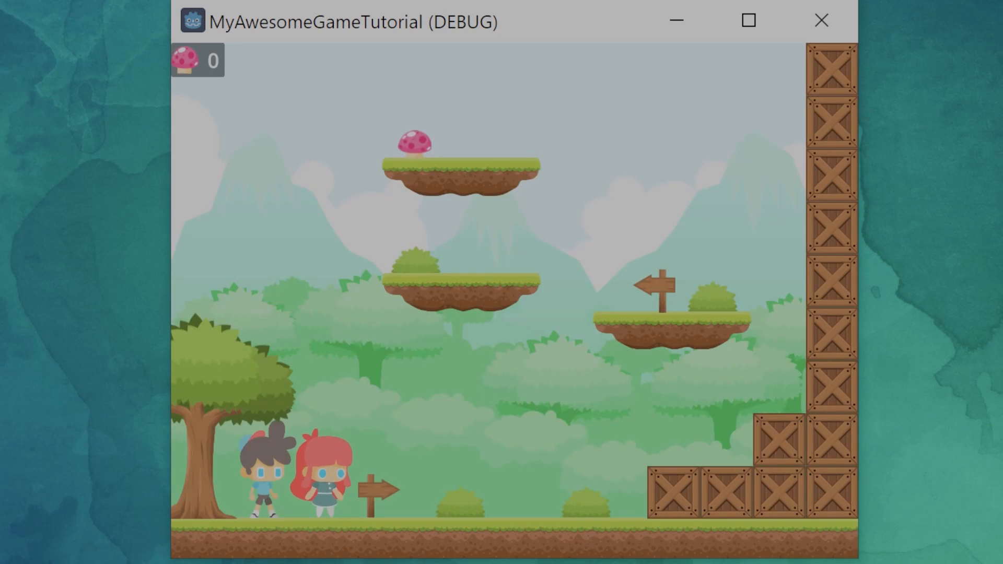
pyautogui.press('Right')
pyautogui.press('Left')
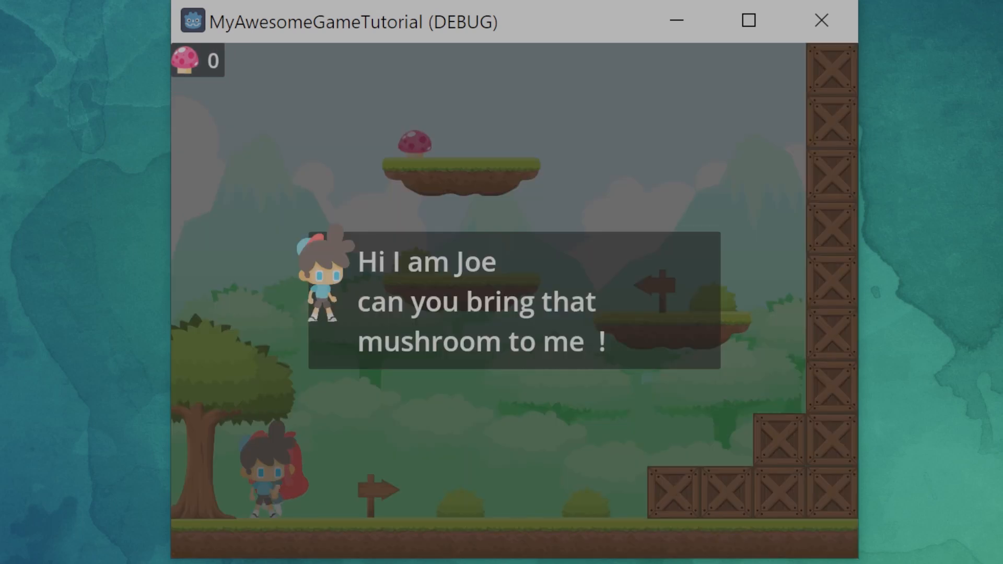
pyautogui.press('Return')
pyautogui.press('Right')
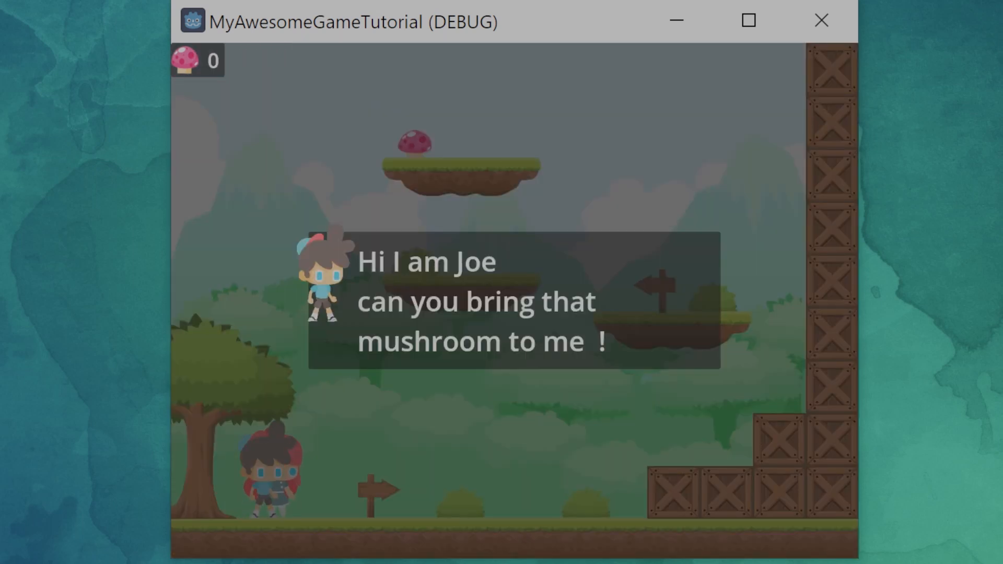
pyautogui.press('Return')
pyautogui.press('Right')
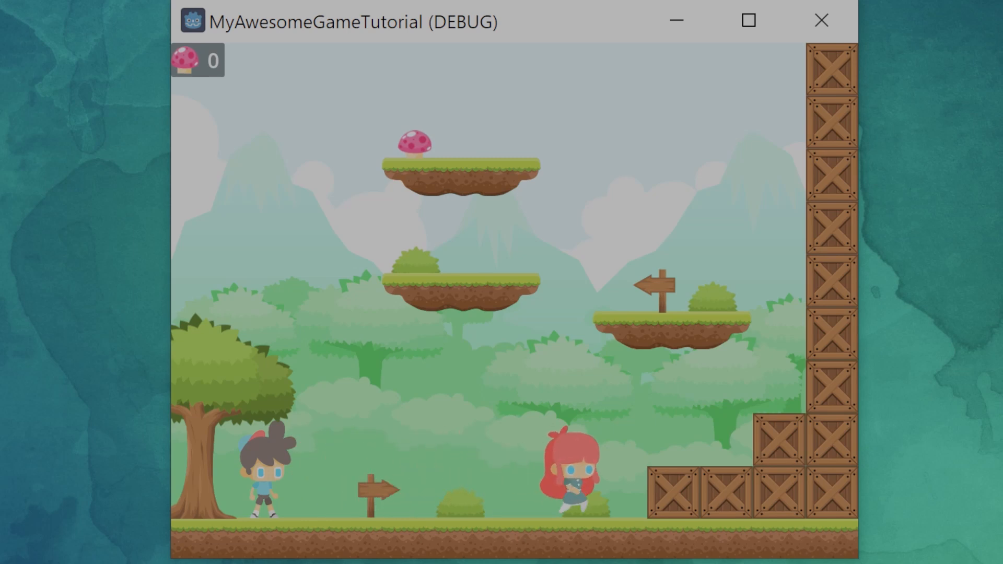
# Move Jane over the crates and platforms to the upper platform to collect the mushroom
pyautogui.press('Up')
pyautogui.press('Up')
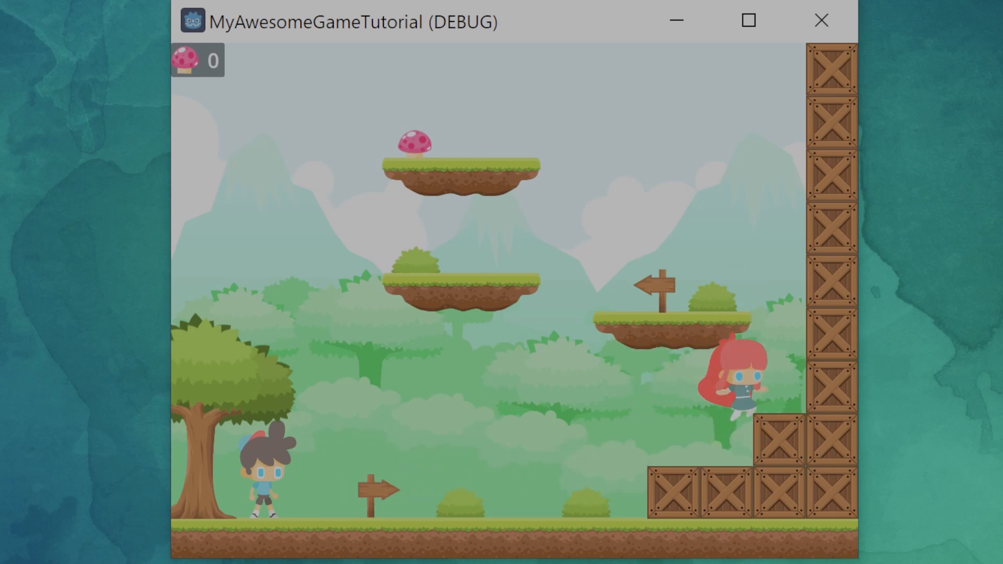
pyautogui.press('Left')
pyautogui.press('Right')
pyautogui.press('Up')
pyautogui.press('Left')
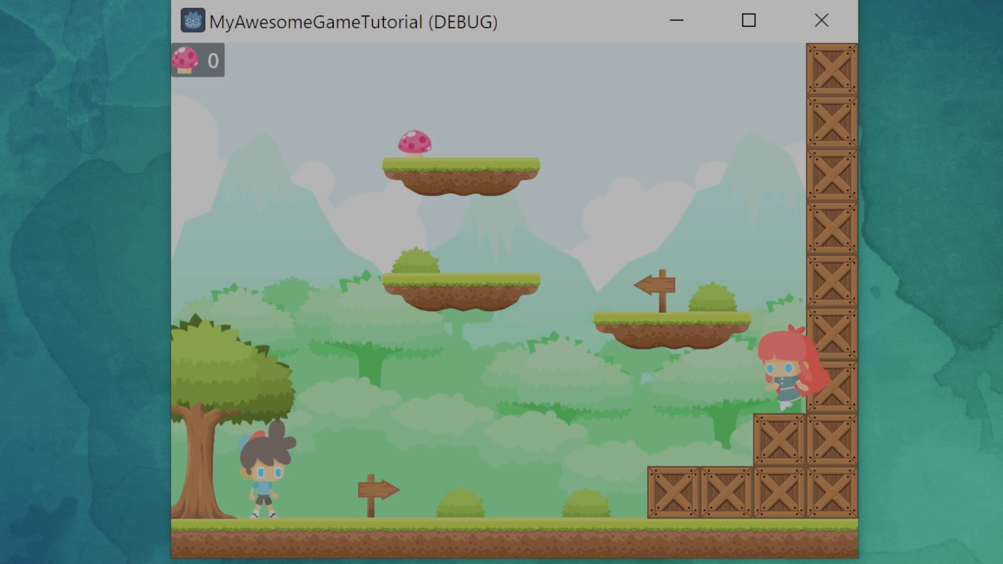
pyautogui.press('Up')
pyautogui.press('Up')
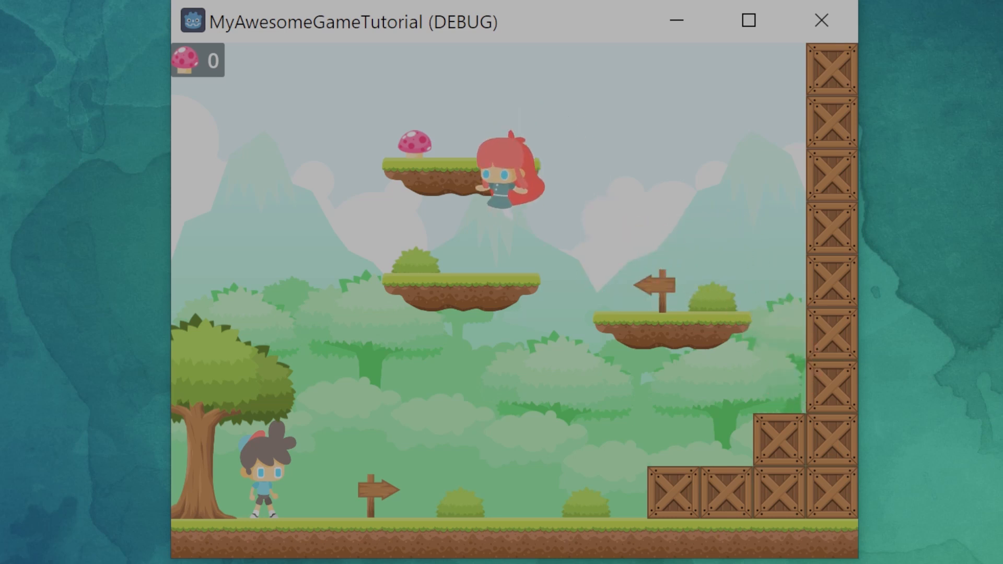
pyautogui.press('Up')
pyautogui.press('Left')
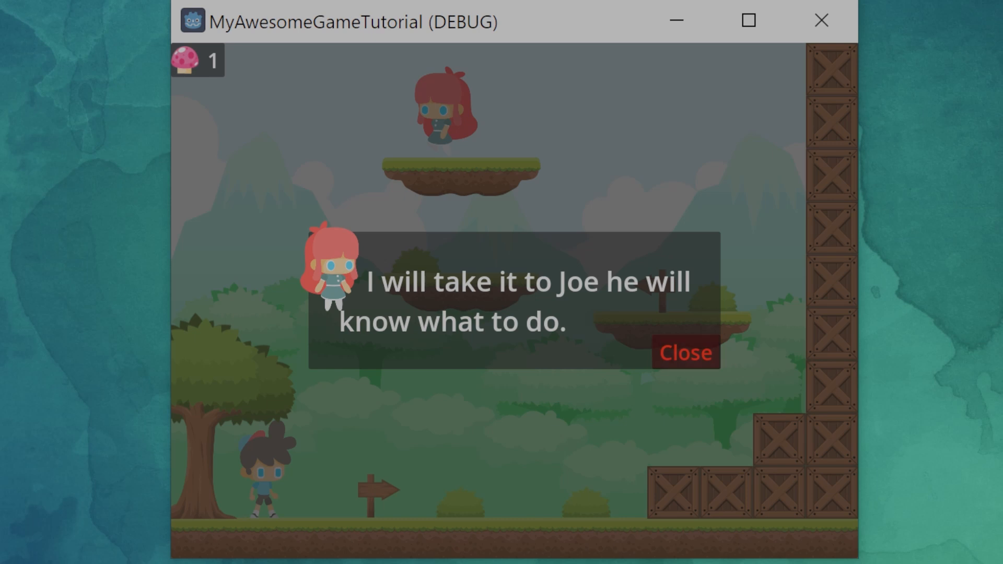
# Dismiss the mushroom pickup dialogue and bring Jane down from the platform back towards Joe
pyautogui.press('Return')
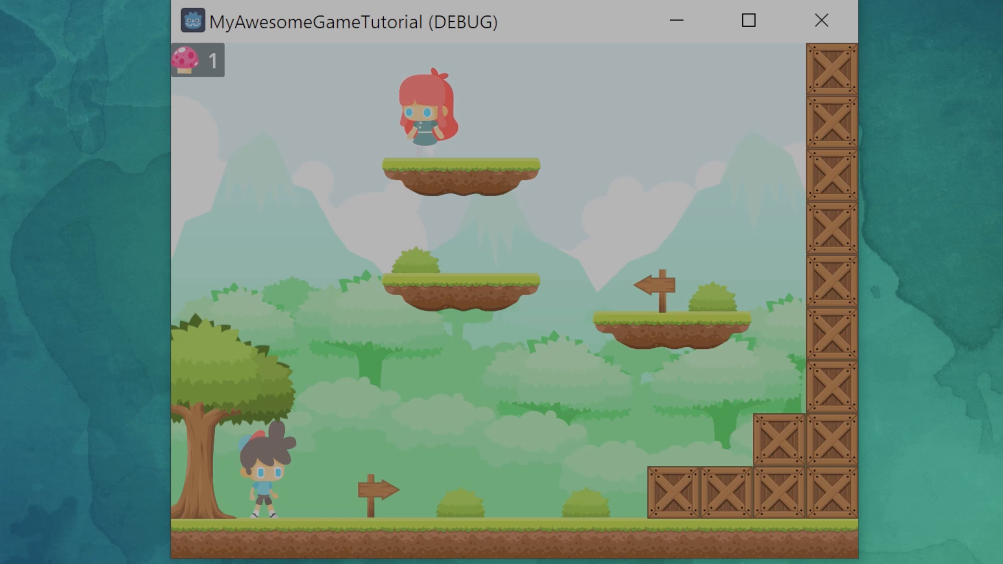
pyautogui.press('Right')
pyautogui.press('Right')
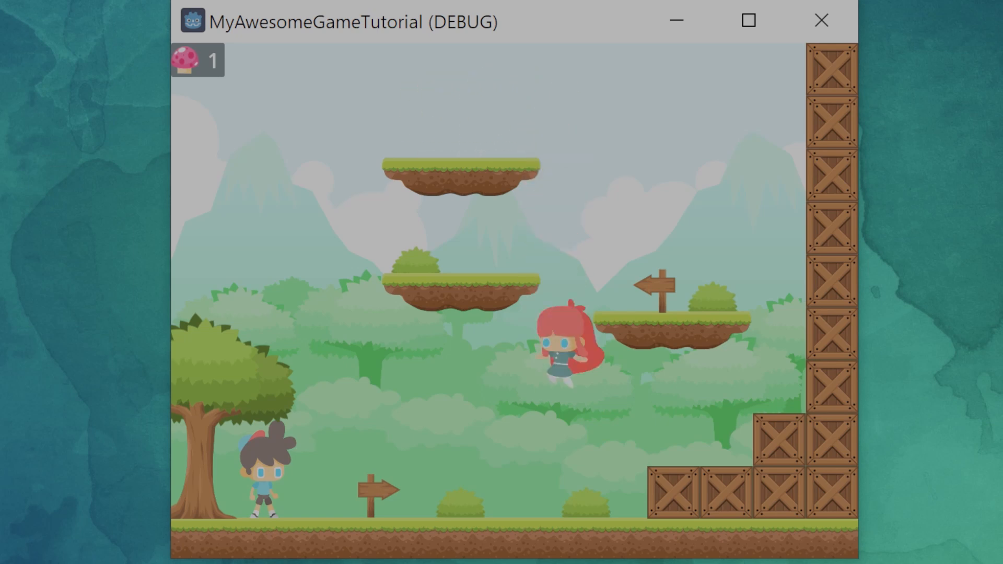
pyautogui.press('Left')
pyautogui.press('Left')
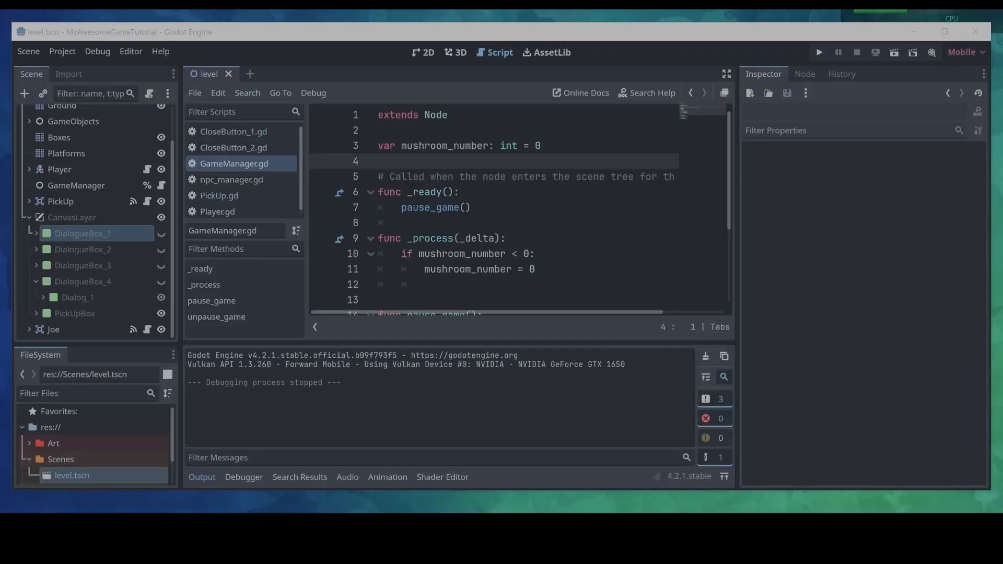
# Test-run and close the current scene, and add an onready reference to DialogueBox_1 below mushroom_number in GameManager.gd
pyautogui.click(893, 53)
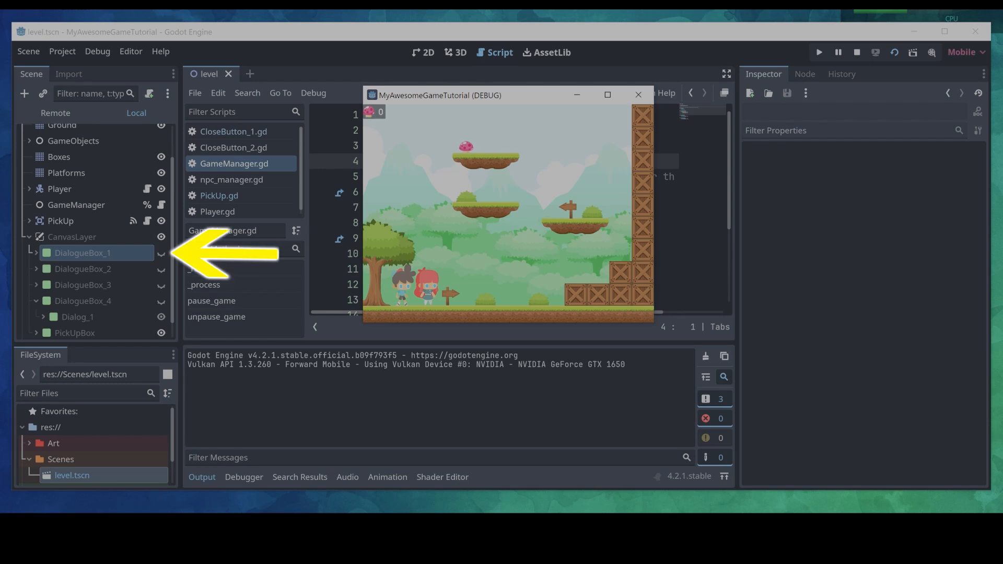
pyautogui.click(638, 94)
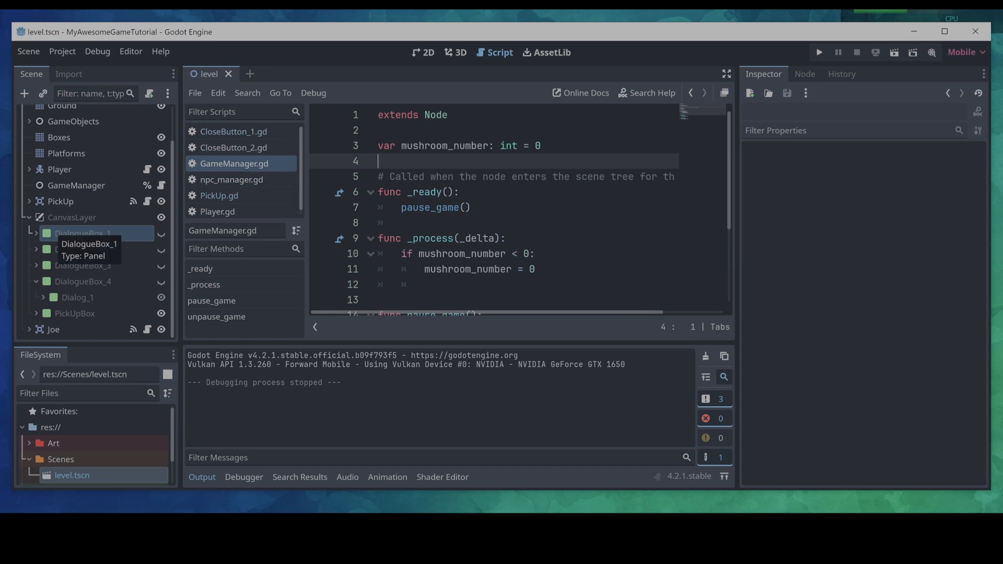
pyautogui.click(50, 233)
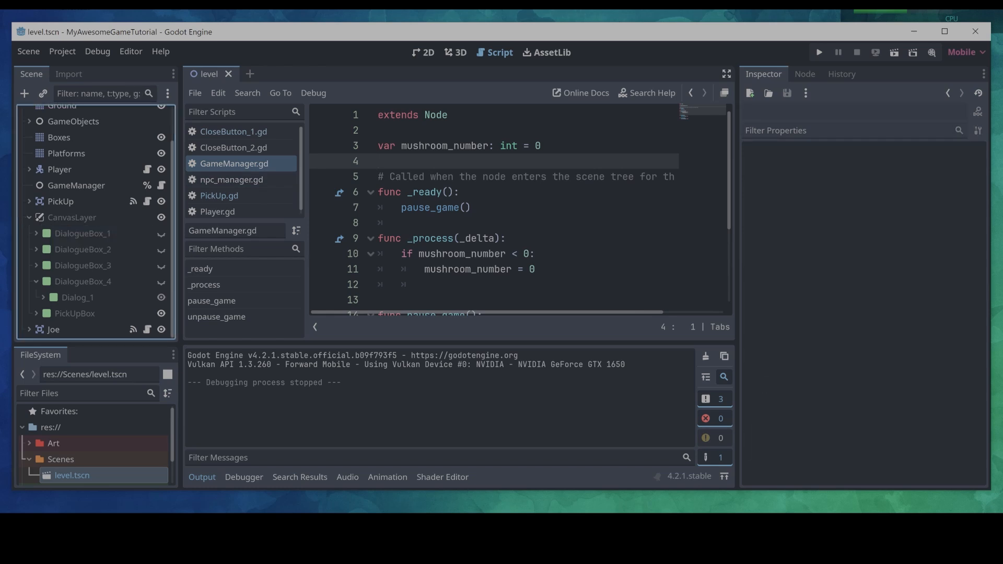
pyautogui.click(82, 234)
pyautogui.click(52, 233)
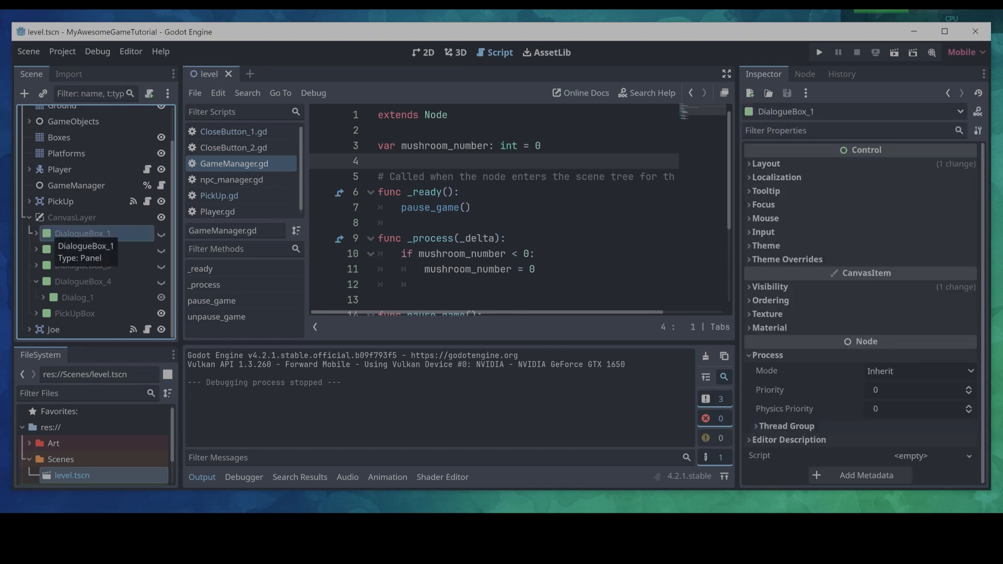
pyautogui.keyDown('ctrl'); pyautogui.moveTo(78, 234); pyautogui.dragTo(389, 162); pyautogui.keyUp('ctrl')
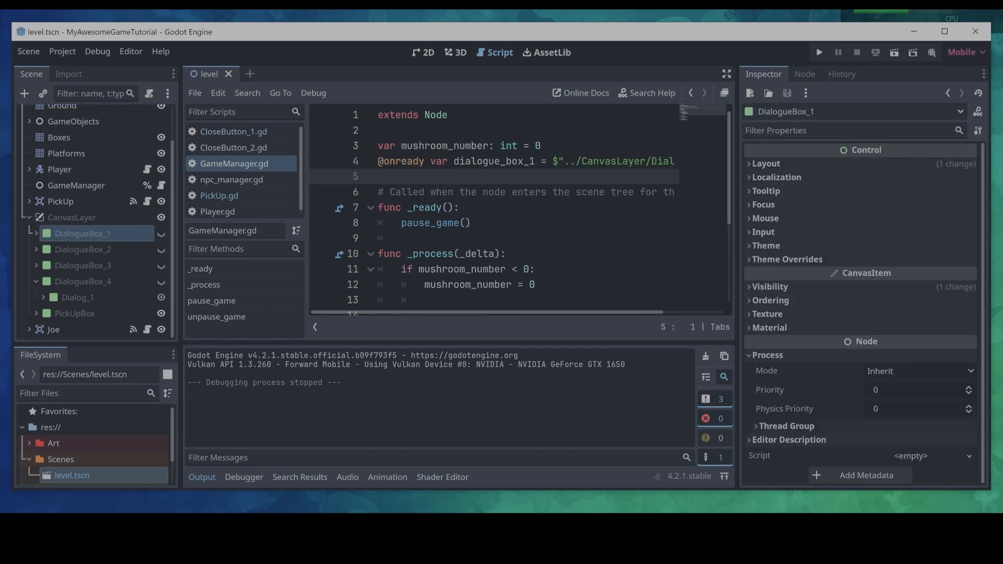
# Add a dialogue_box_1.show() call after pause_game() in the _ready function of GameManager.gd
pyautogui.click(471, 222)
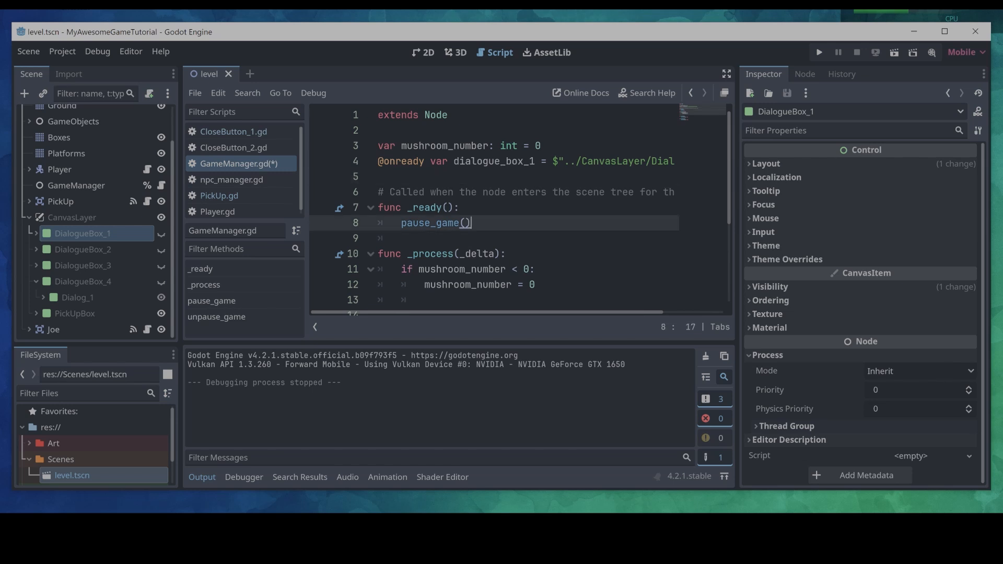
pyautogui.press('Return')
pyautogui.write('dia')
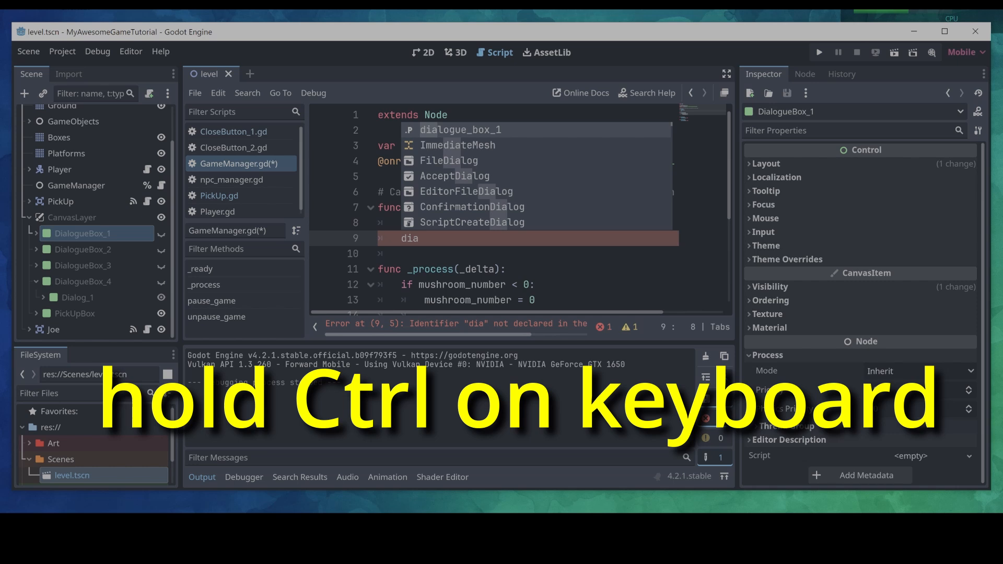
pyautogui.press('Return')
pyautogui.write('.')
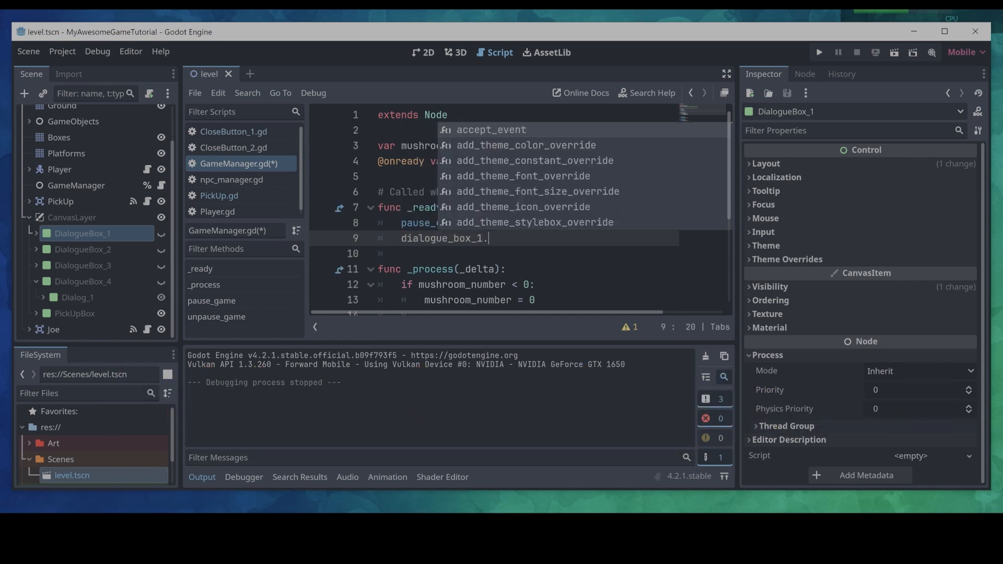
pyautogui.write('show')
pyautogui.press('Return')
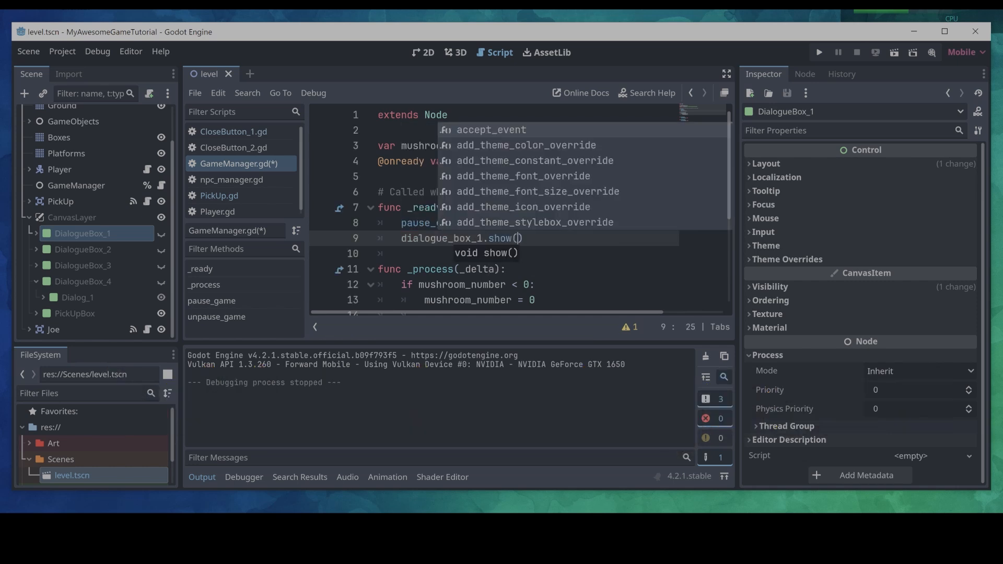
pyautogui.press('End')
pyautogui.press('Return')
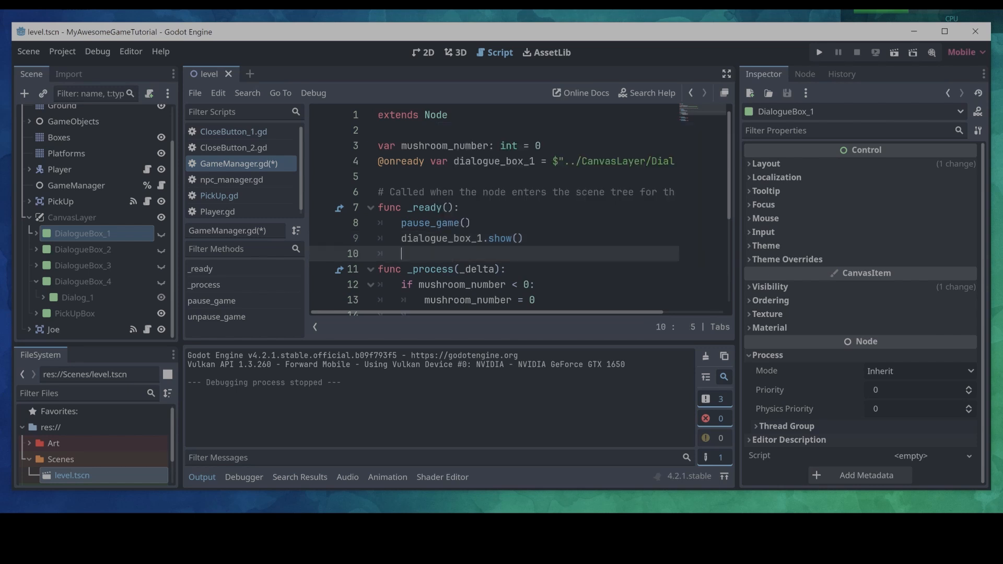
# Run the project, dismiss the opening dialogue and walk the player back and forth to test the movement
pyautogui.press('F5')
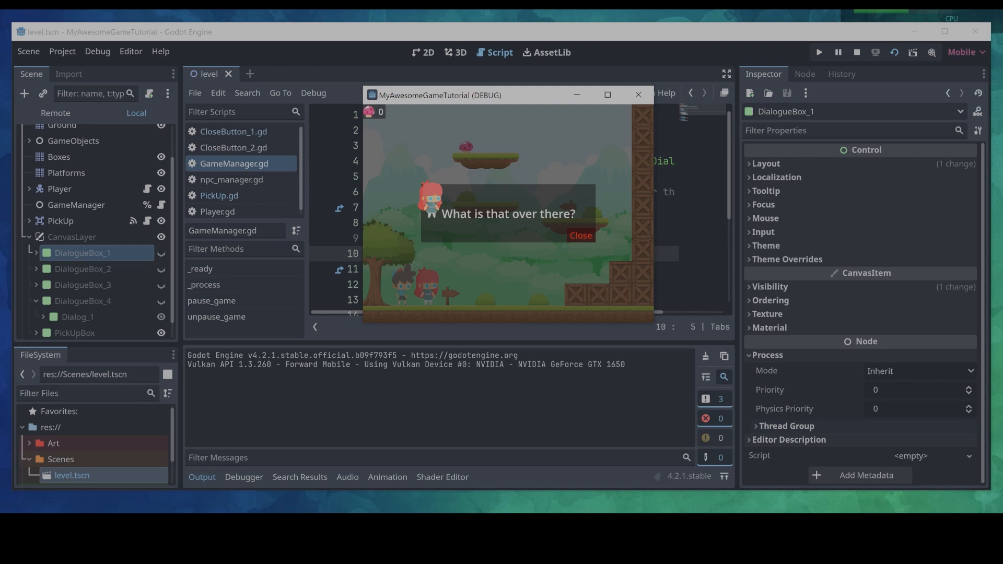
pyautogui.press('Return')
pyautogui.press('Right')
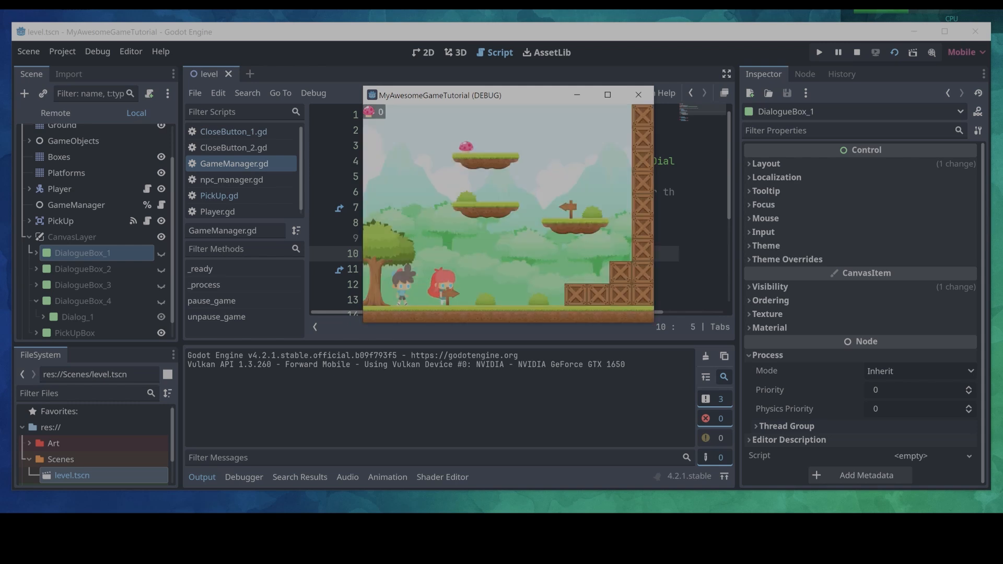
pyautogui.press('Left')
pyautogui.press('Right')
pyautogui.press('Left')
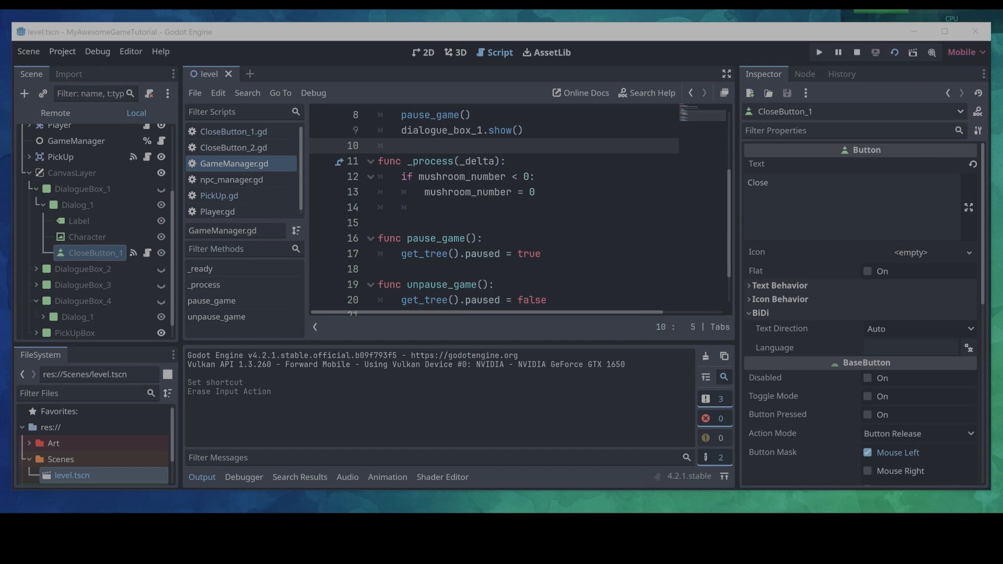
# Add an input action named Enter to the project's input map and bind it to the physical Enter key
pyautogui.click(62, 51)
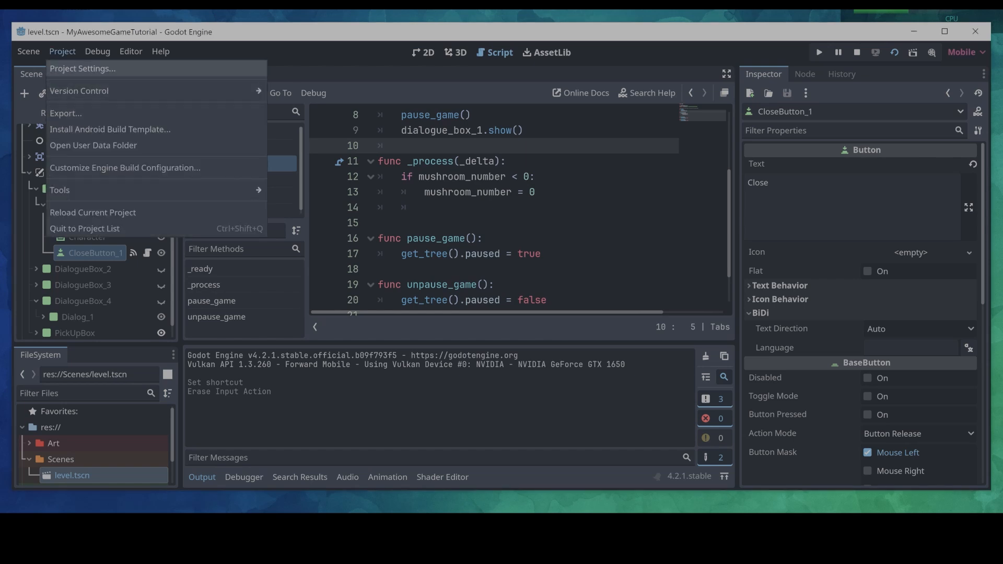
pyautogui.click(83, 69)
pyautogui.click(161, 66)
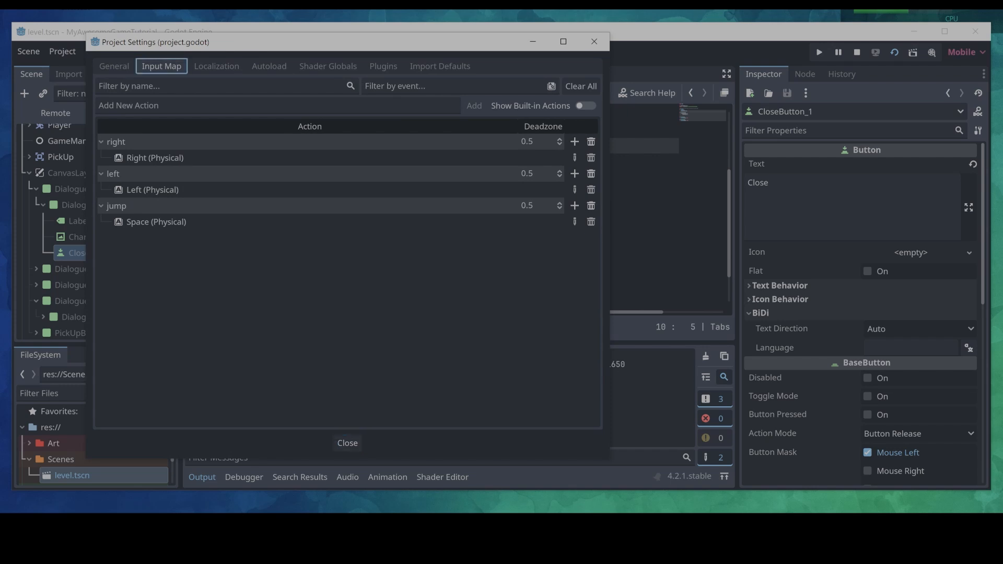
pyautogui.click(100, 105)
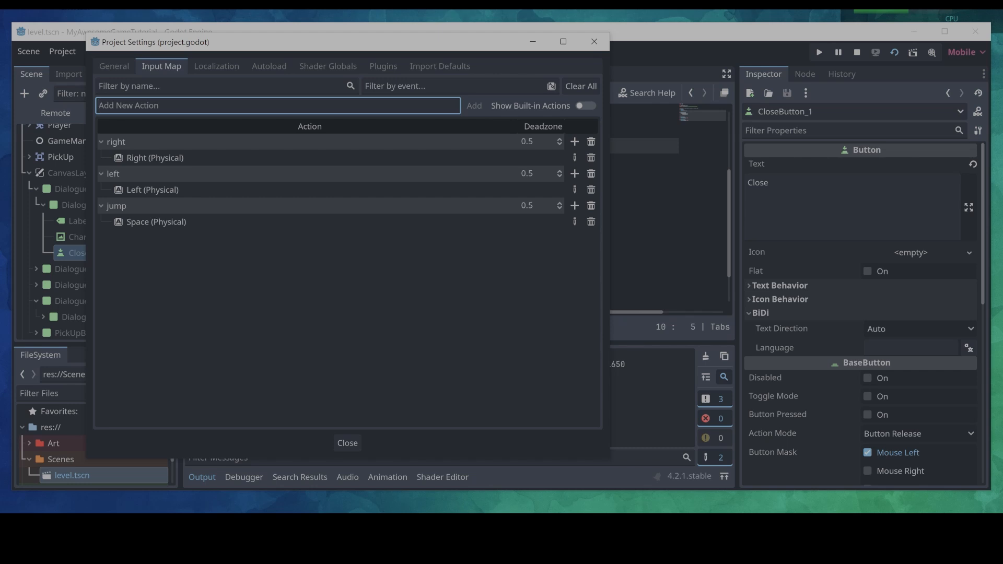
pyautogui.write('Enter')
pyautogui.press('Return')
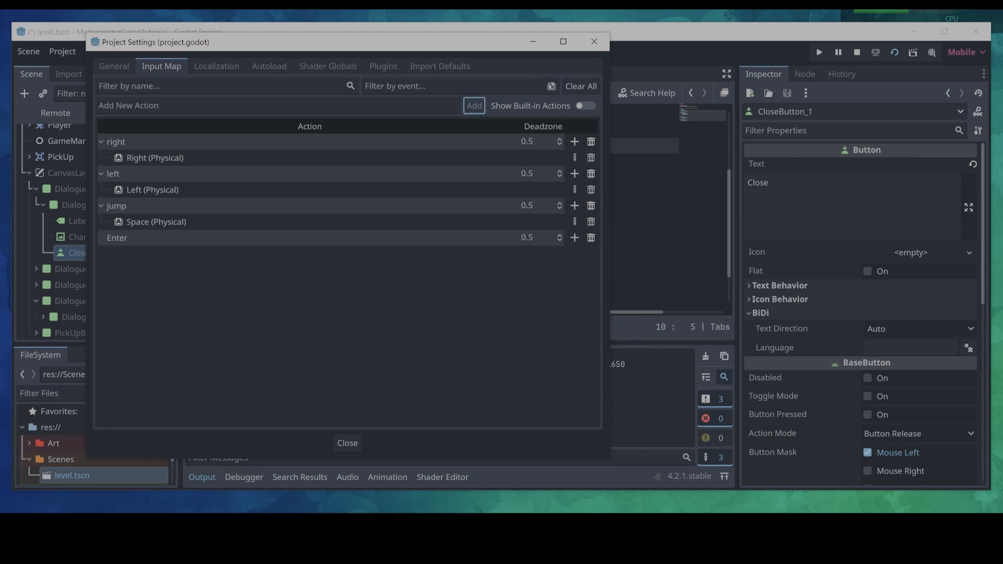
pyautogui.click(574, 238)
pyautogui.press('Return')
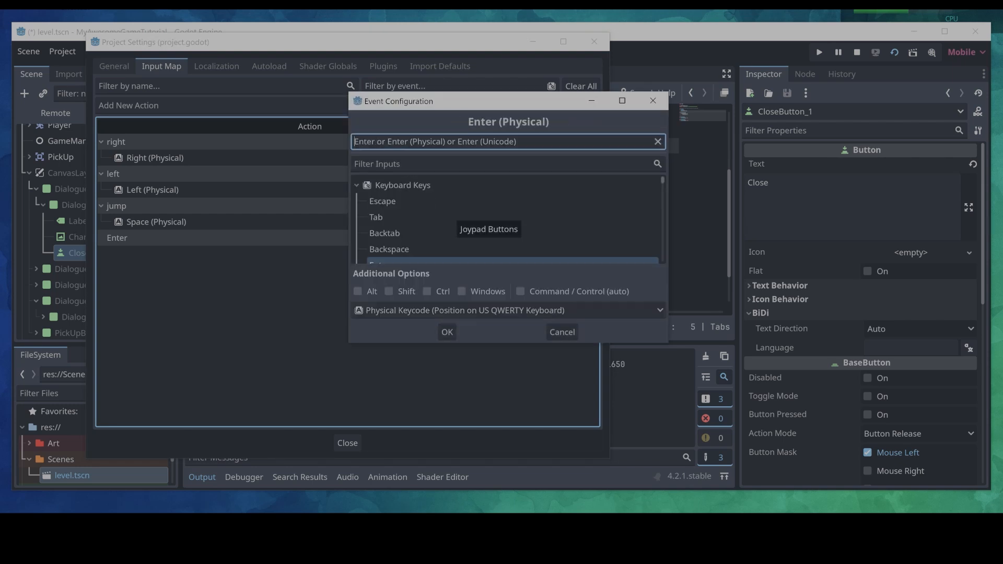
pyautogui.click(447, 332)
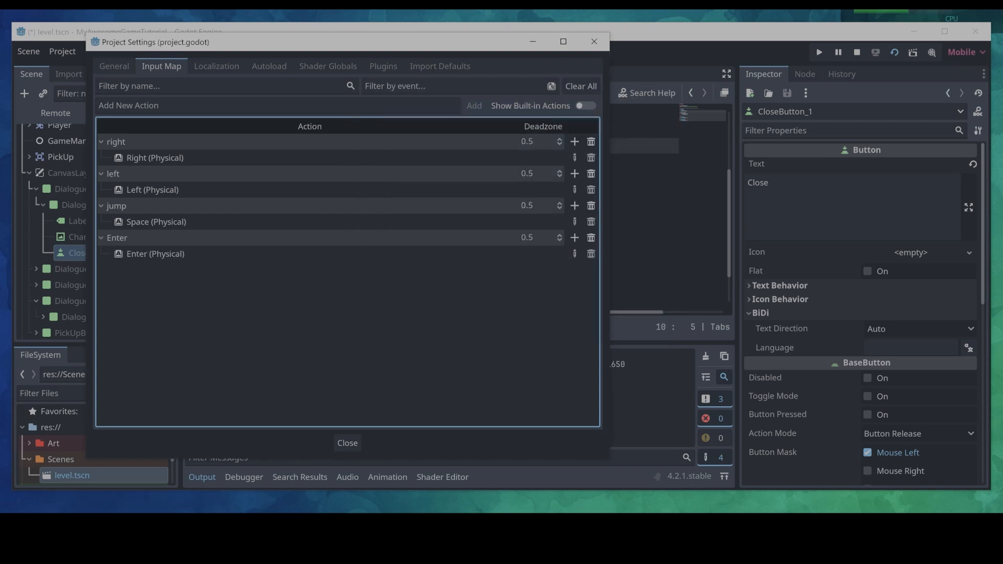
pyautogui.click(347, 442)
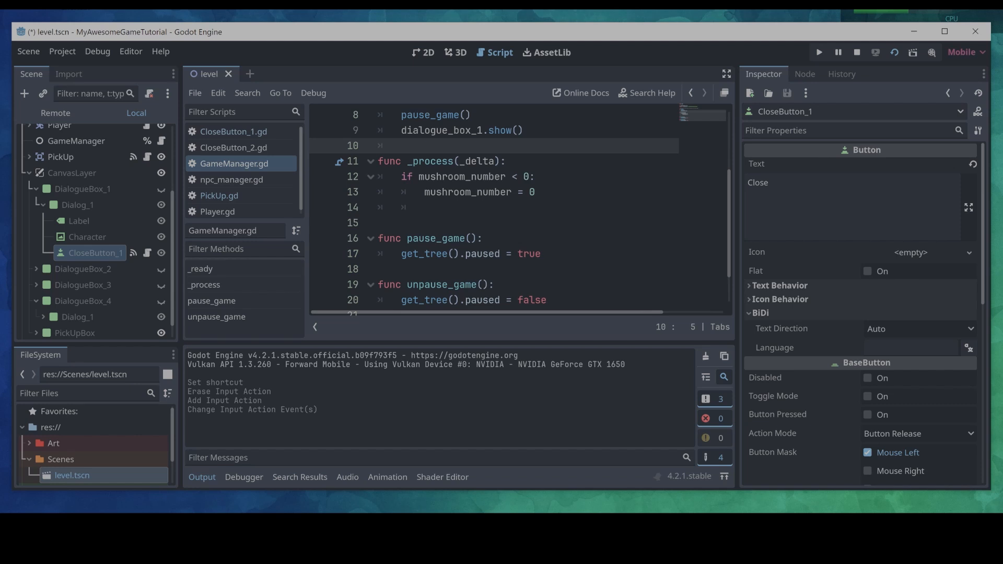
# Set the text of CloseButton_1 to Enter
pyautogui.moveTo(769, 182); pyautogui.dragTo(747, 182)
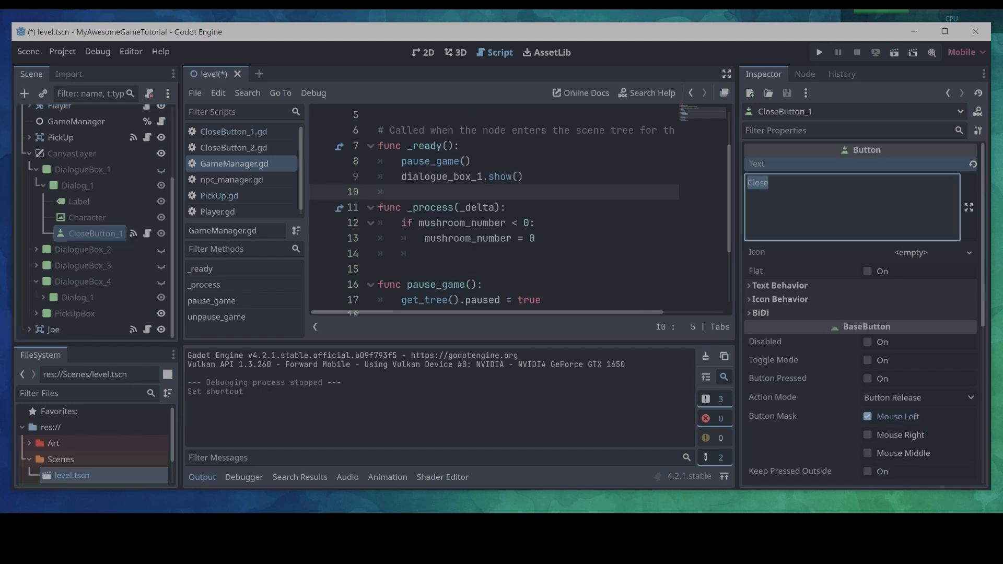
pyautogui.write('Enter')
pyautogui.scroll(-5, 859, 313)
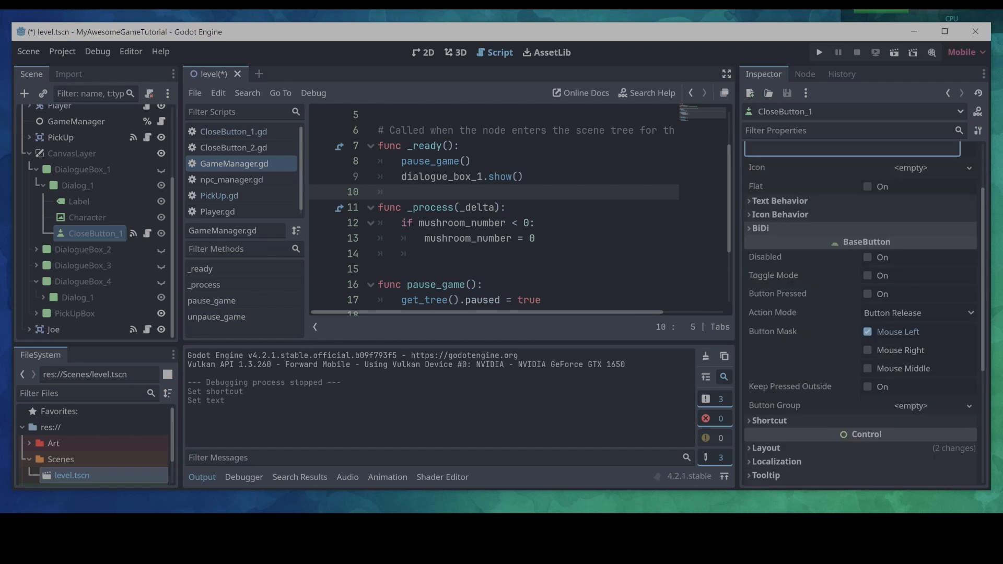
# Give CloseButton_1 a new Shortcut resource and add one element to its Events array
pyautogui.click(769, 293)
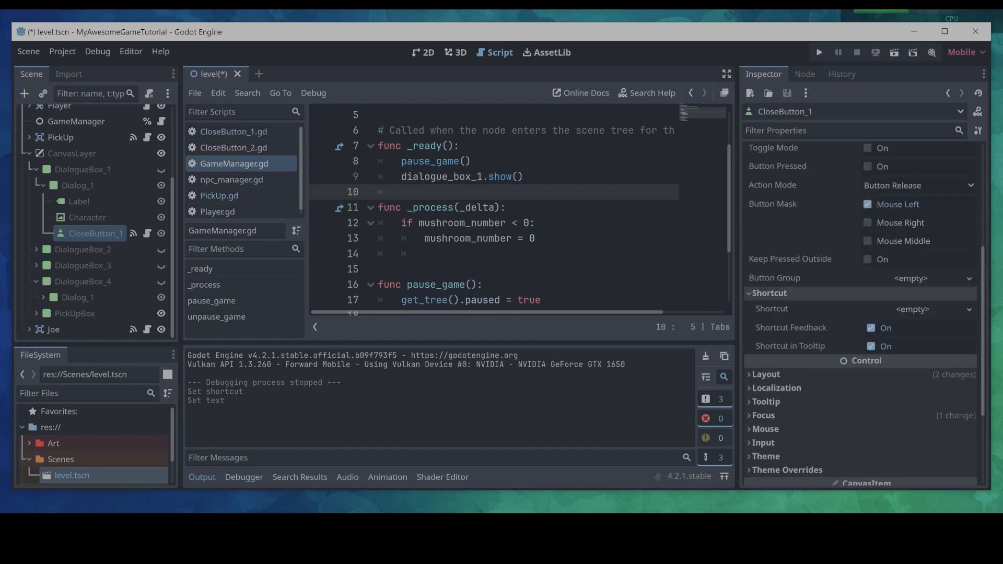
pyautogui.click(969, 309)
pyautogui.click(919, 326)
pyautogui.click(871, 308)
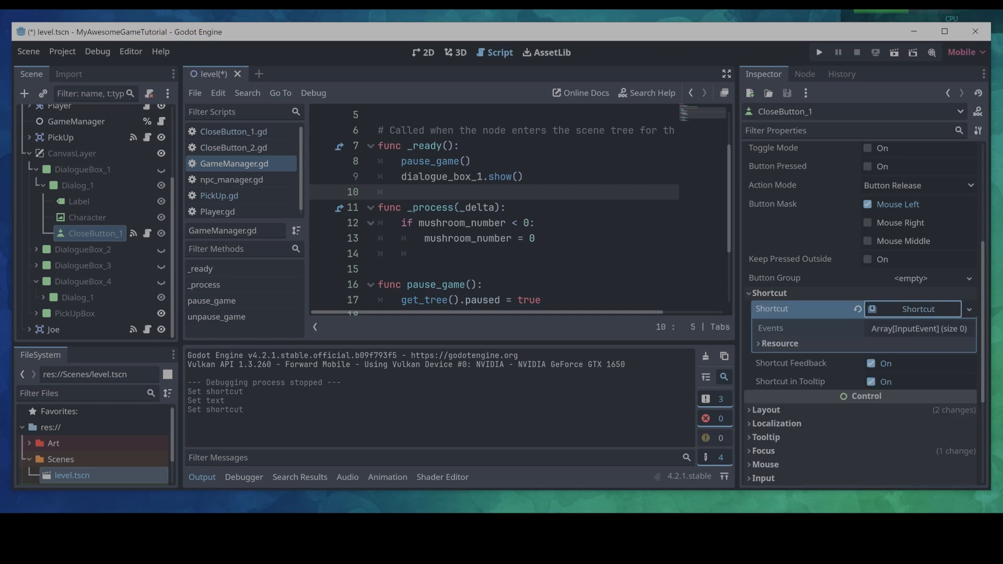
pyautogui.click(918, 329)
pyautogui.click(862, 369)
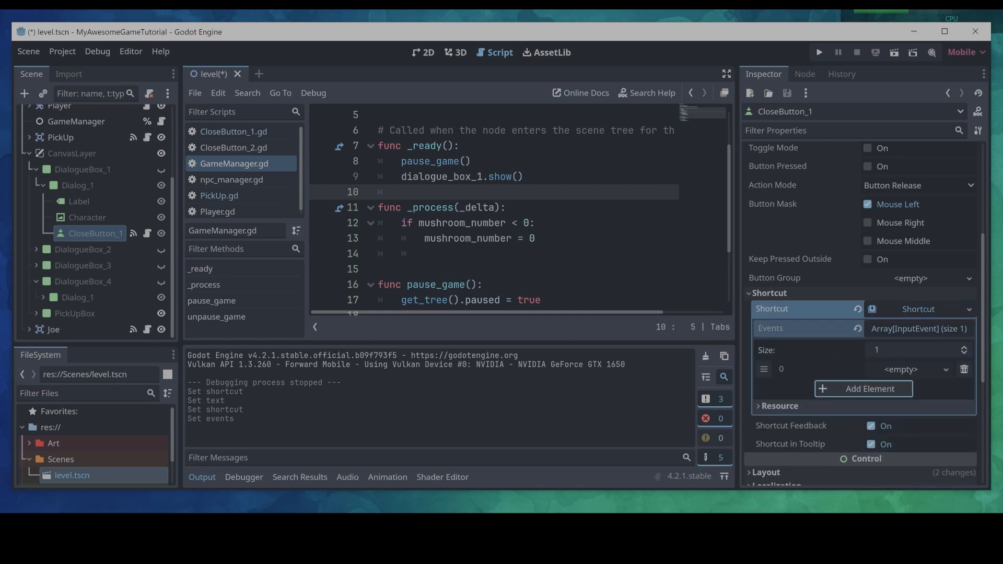
# Make CloseButton_1's shortcut event a new InputEventAction with its action set to Enter
pyautogui.click(915, 369)
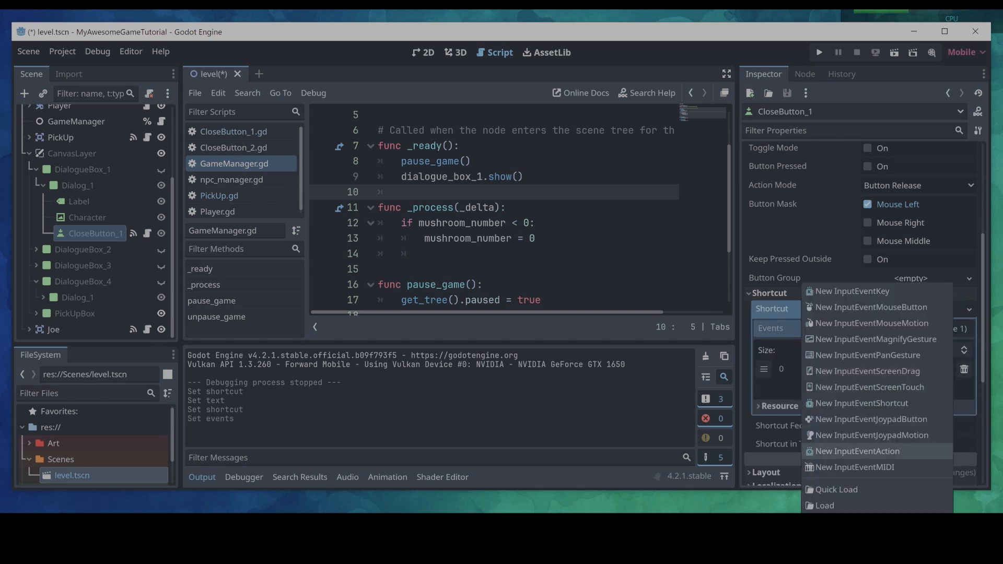
pyautogui.click(857, 451)
pyautogui.click(900, 369)
pyautogui.click(913, 388)
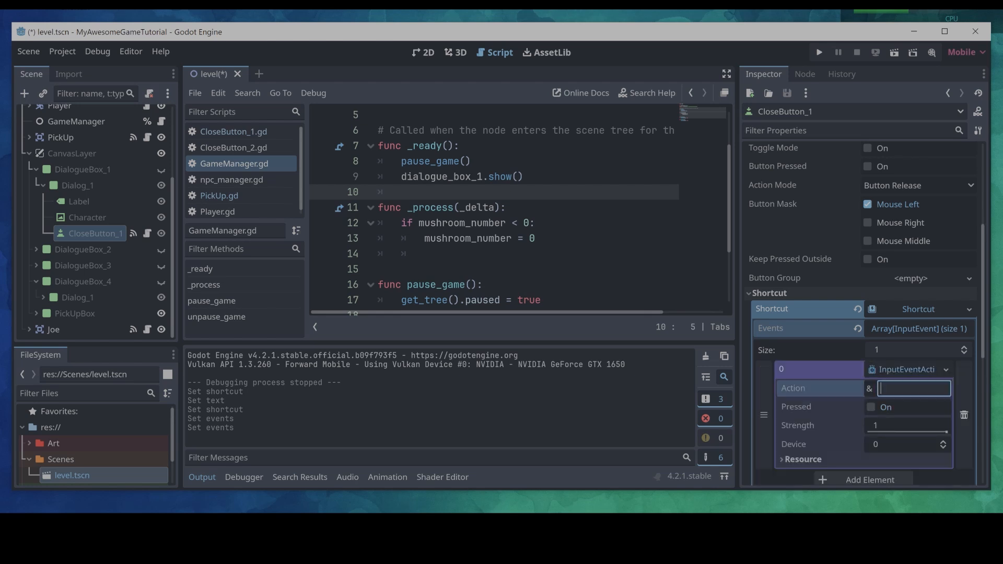
pyautogui.write('Enter')
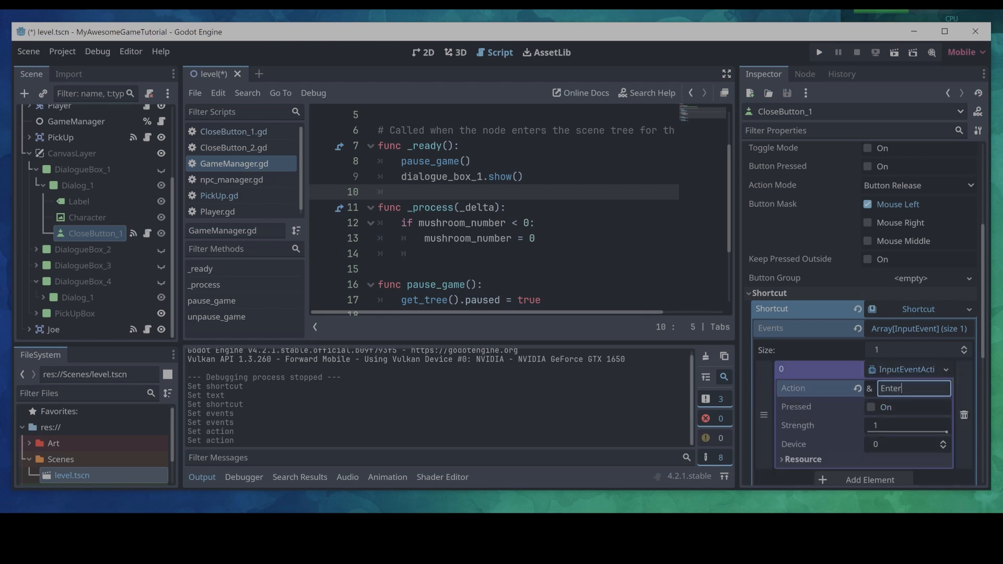
# Run the project, close the opening dialogue with the new shortcut and walk the player to the right
pyautogui.press('F5')
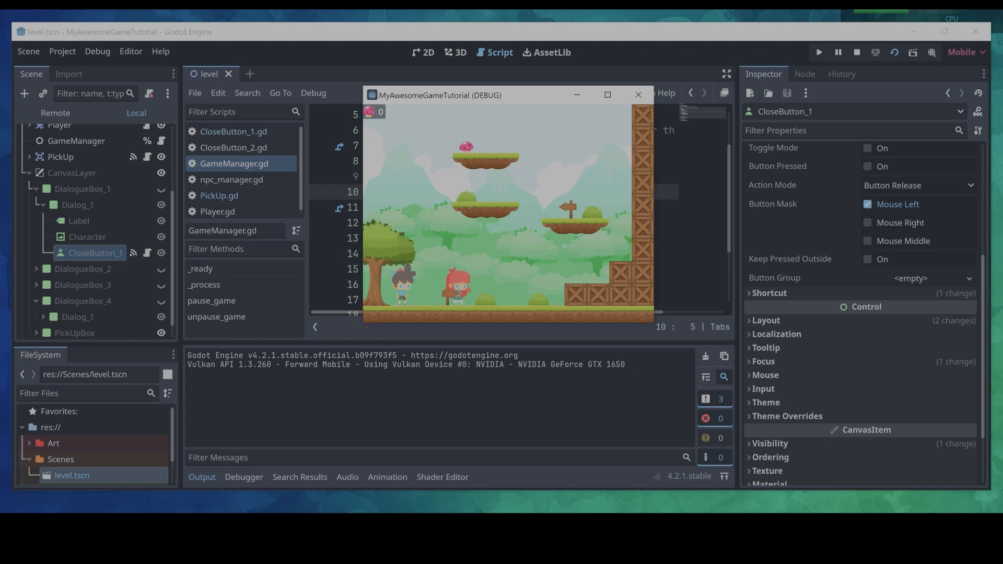
pyautogui.press('Return')
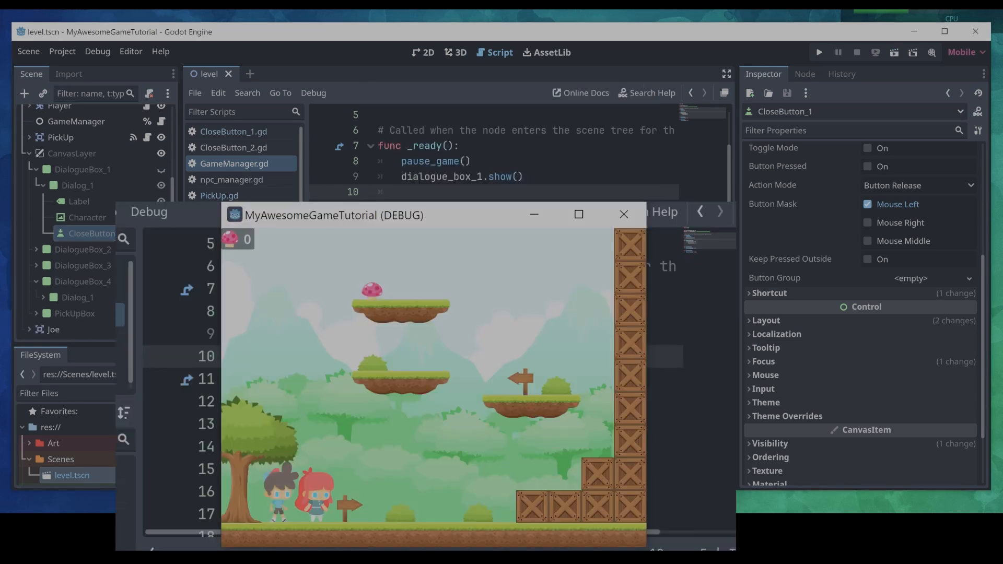
pyautogui.press('Right')
# Set the text of CloseButton_2 under DialogueBox_2 to Enter
pyautogui.click(91, 314)
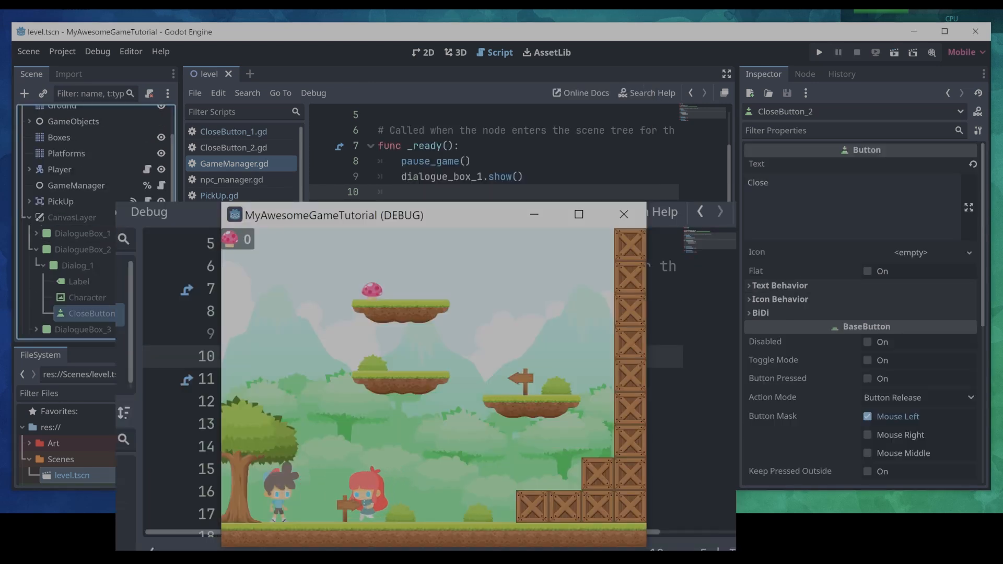
pyautogui.doubleClick(756, 182)
pyautogui.write('Enter')
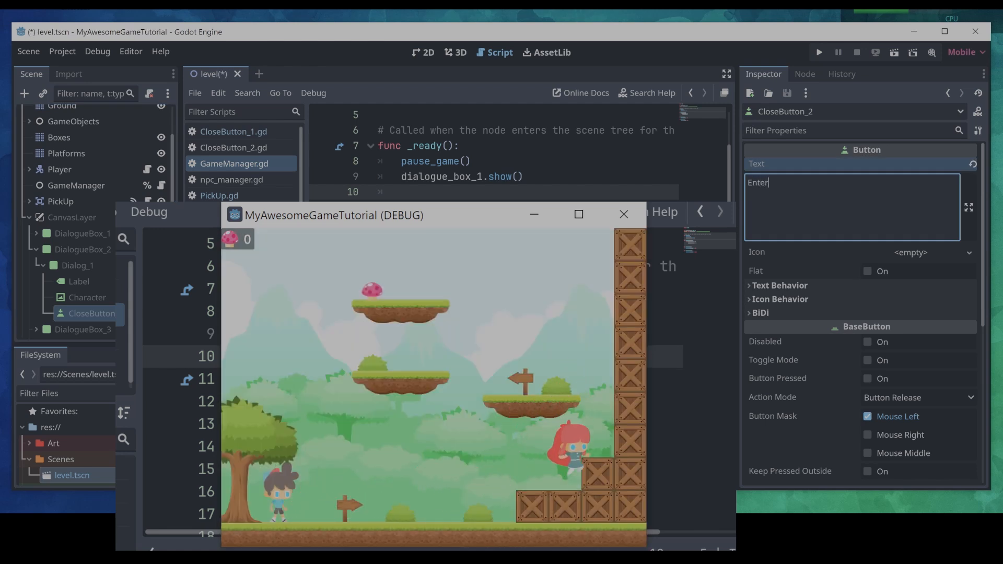
# Give CloseButton_2 a new Shortcut resource and add one element to its Events array
pyautogui.scroll(-6, 862, 313)
pyautogui.click(769, 208)
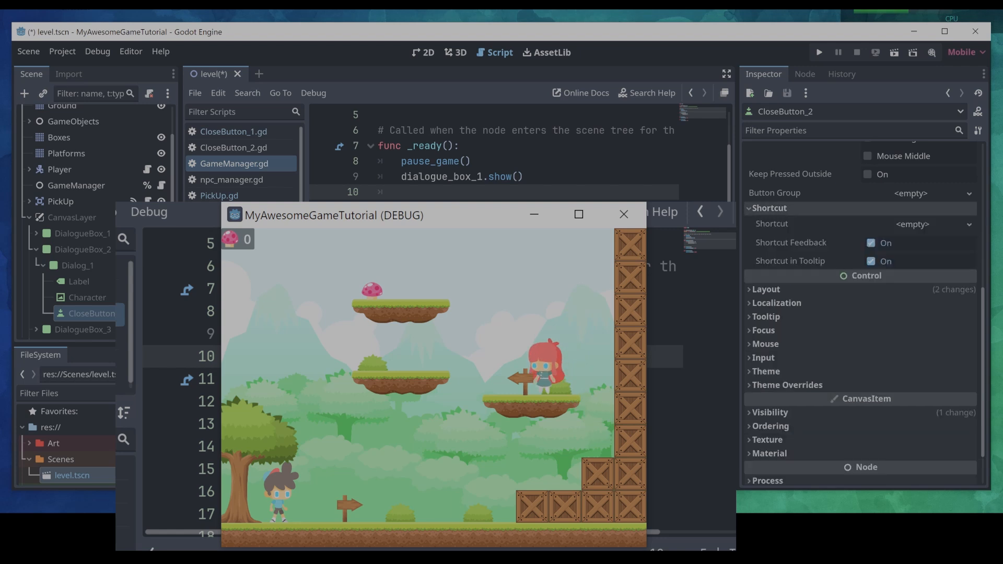
pyautogui.click(912, 224)
pyautogui.click(934, 242)
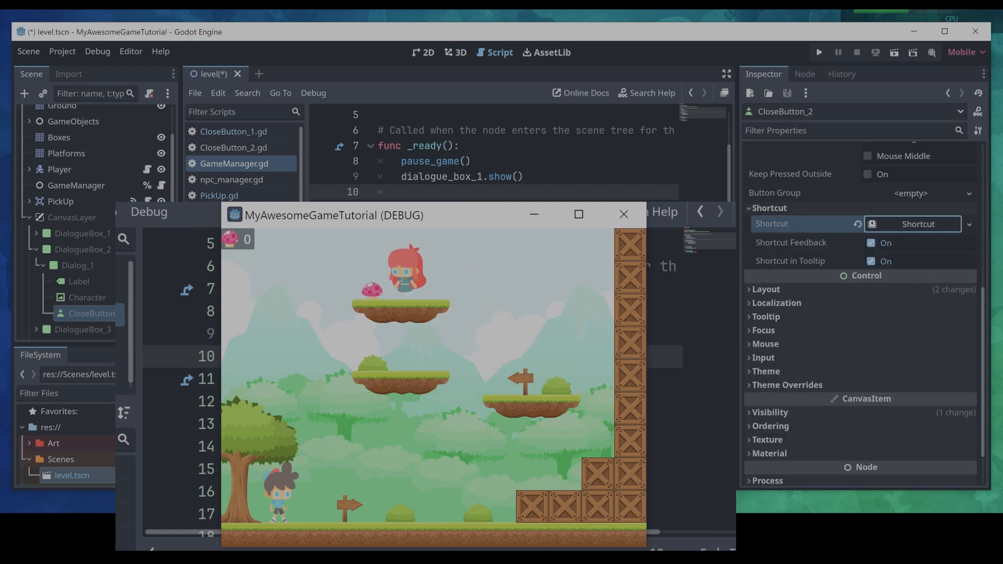
pyautogui.click(918, 224)
pyautogui.click(919, 243)
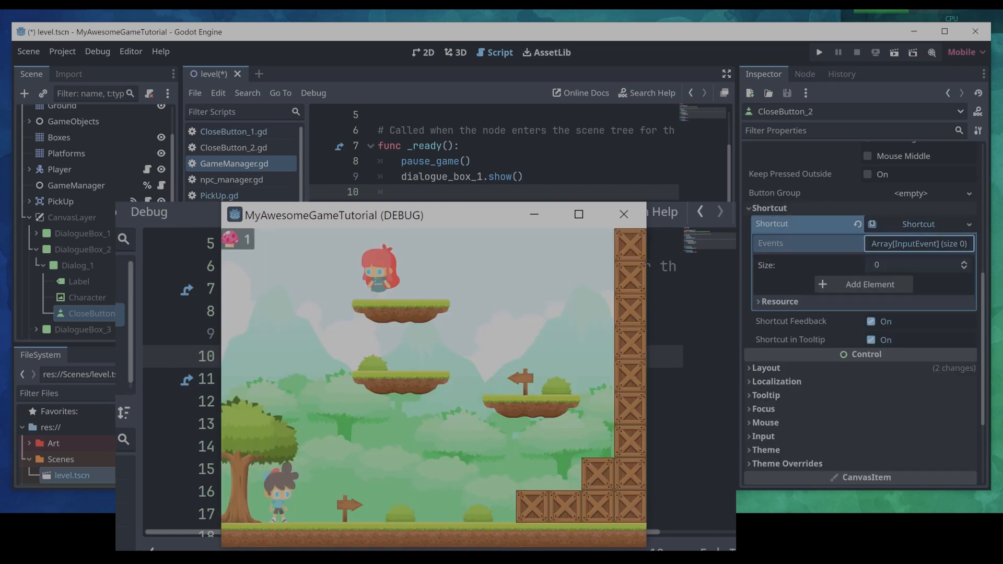
pyautogui.click(864, 285)
# Make CloseButton_2's shortcut event a new InputEventAction with its action set to Enter
pyautogui.click(945, 284)
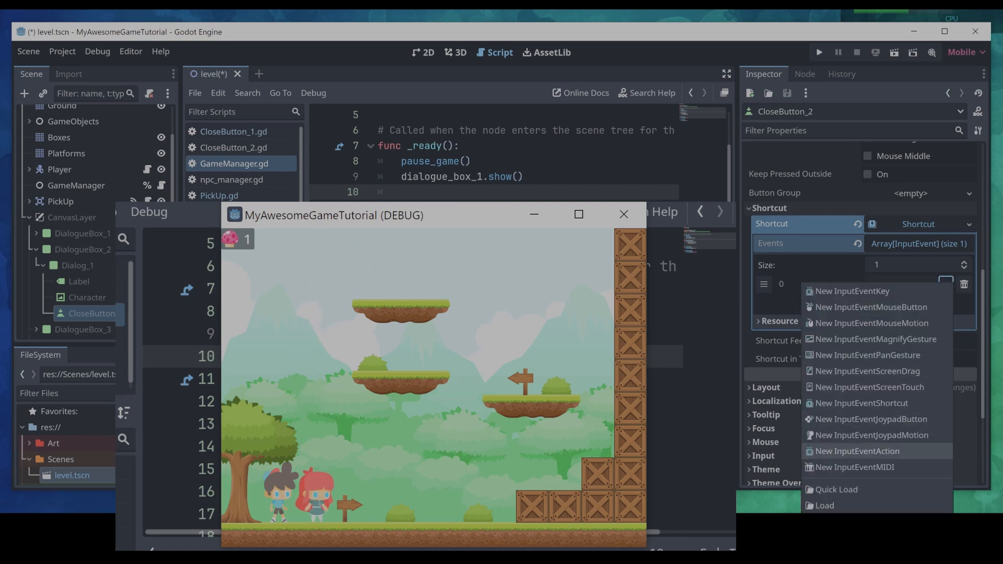
pyautogui.click(857, 451)
pyautogui.click(913, 303)
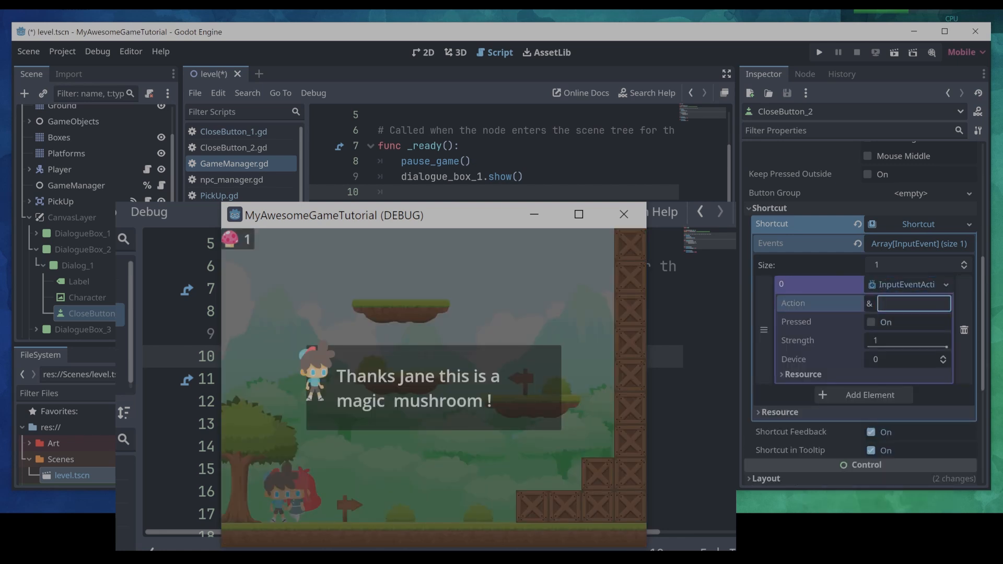
pyautogui.write('Enter')
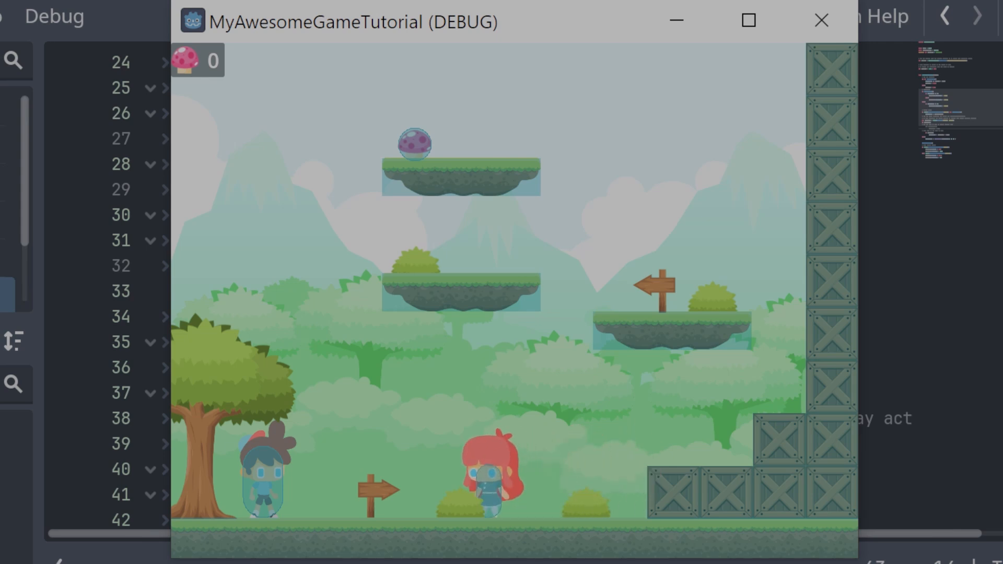
# Move the player to the crate steps in the running game and jump beside them to test the movement
pyautogui.press('Right')
pyautogui.press('space')
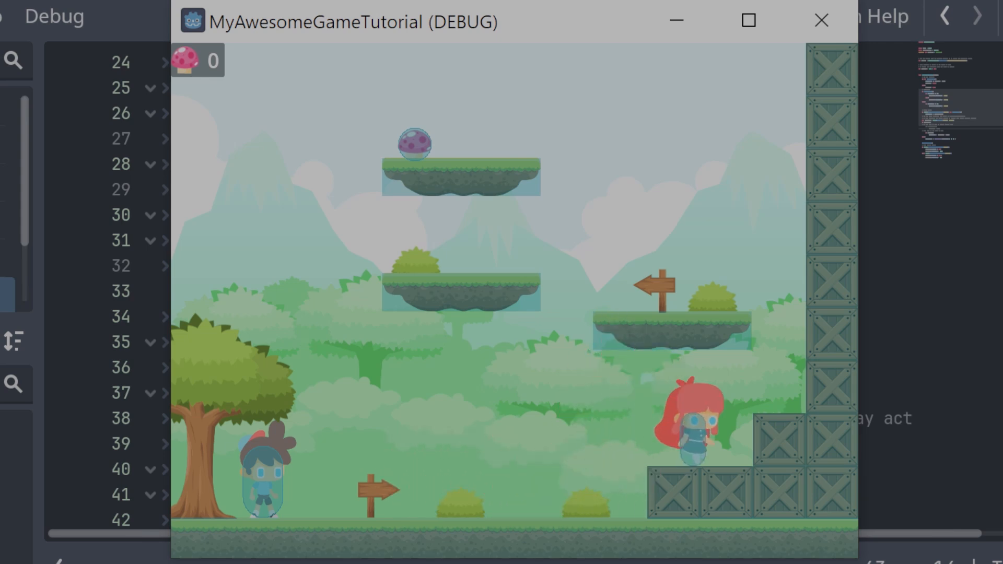
pyautogui.press('Left')
pyautogui.press('Right')
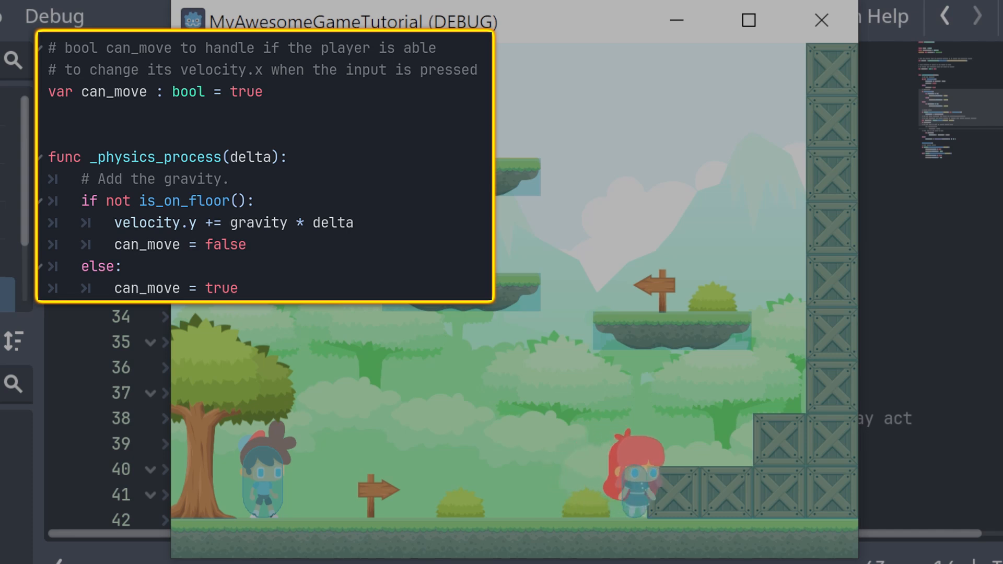
pyautogui.press('space')
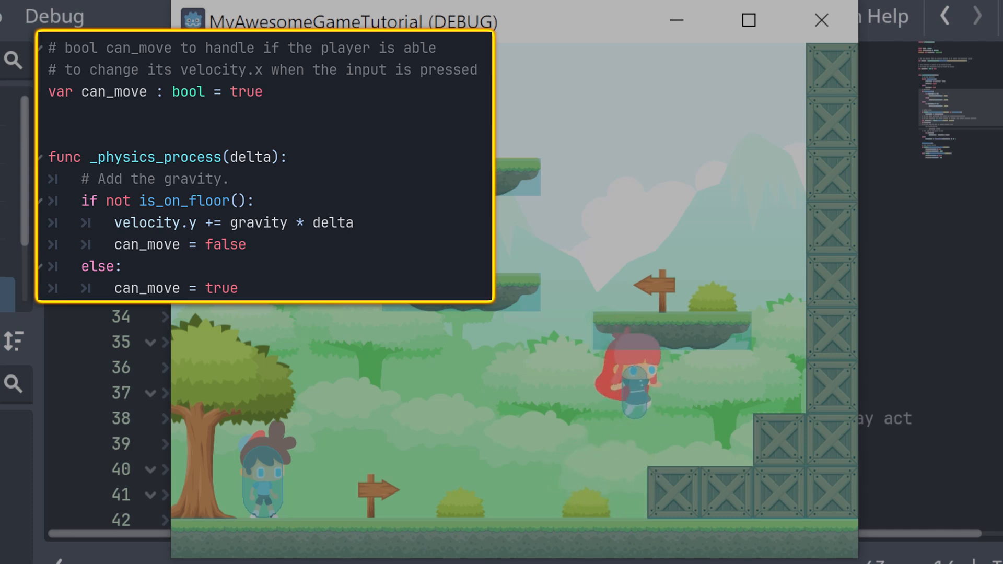
pyautogui.press('space')
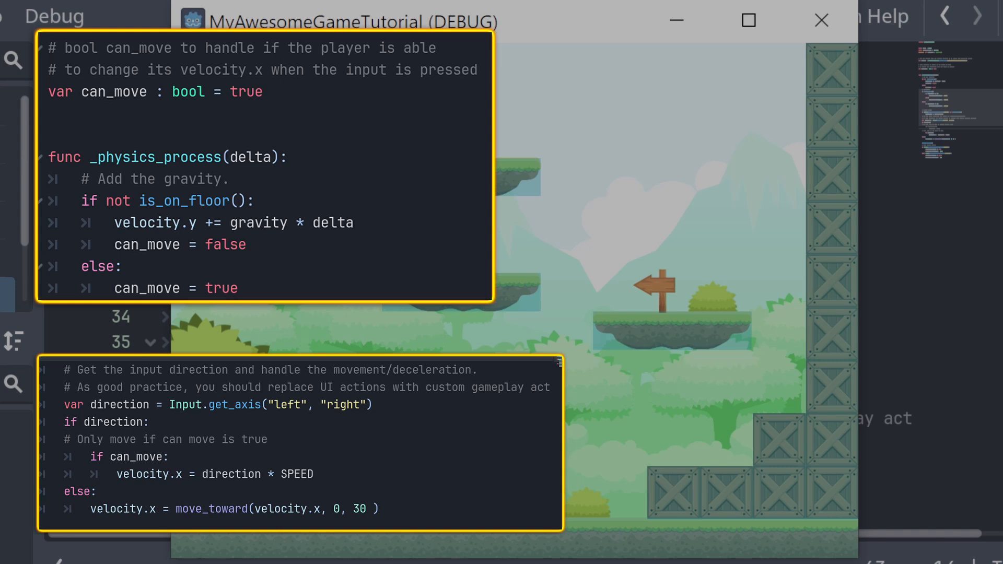
# Jump on and off the lowest crates in both directions to test the player's mid-air control
pyautogui.press('Right')
pyautogui.press('space')
pyautogui.press('Left')
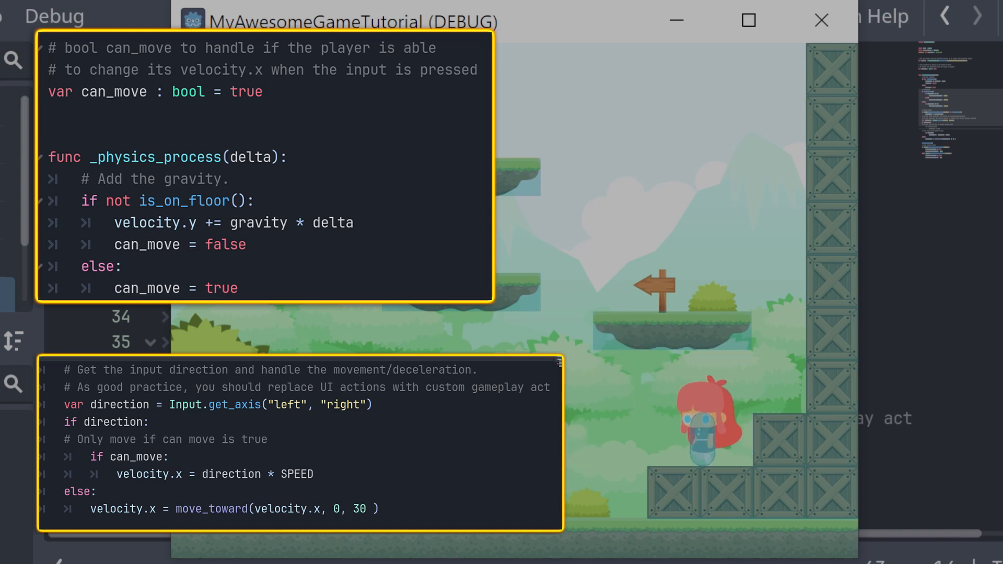
pyautogui.press('Right')
pyautogui.press('space')
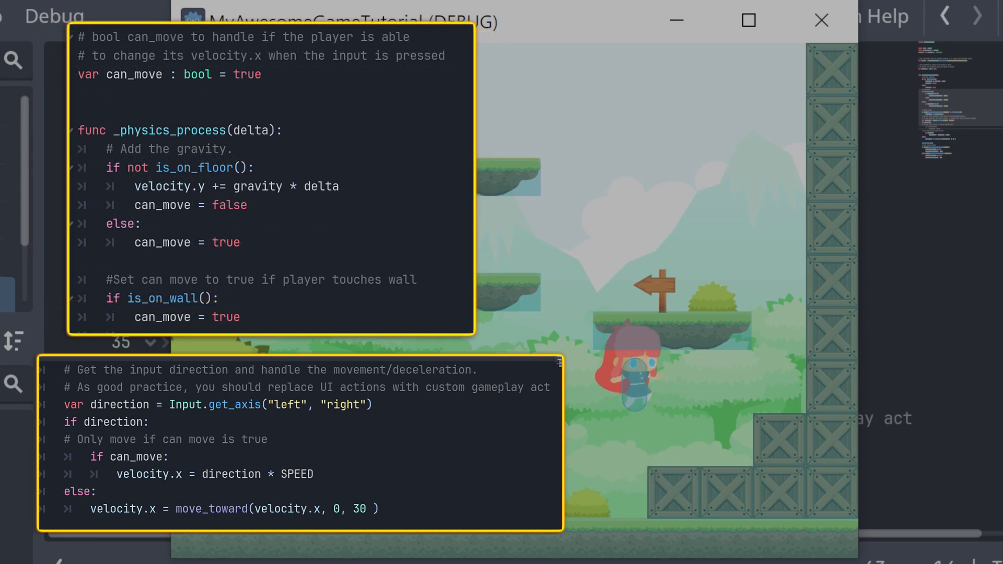
pyautogui.press('space')
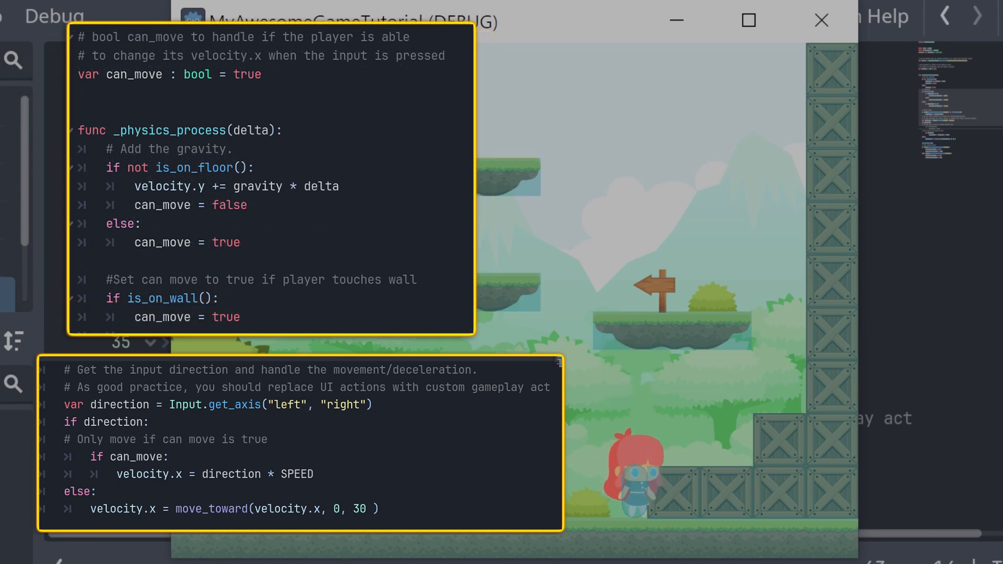
pyautogui.press('space')
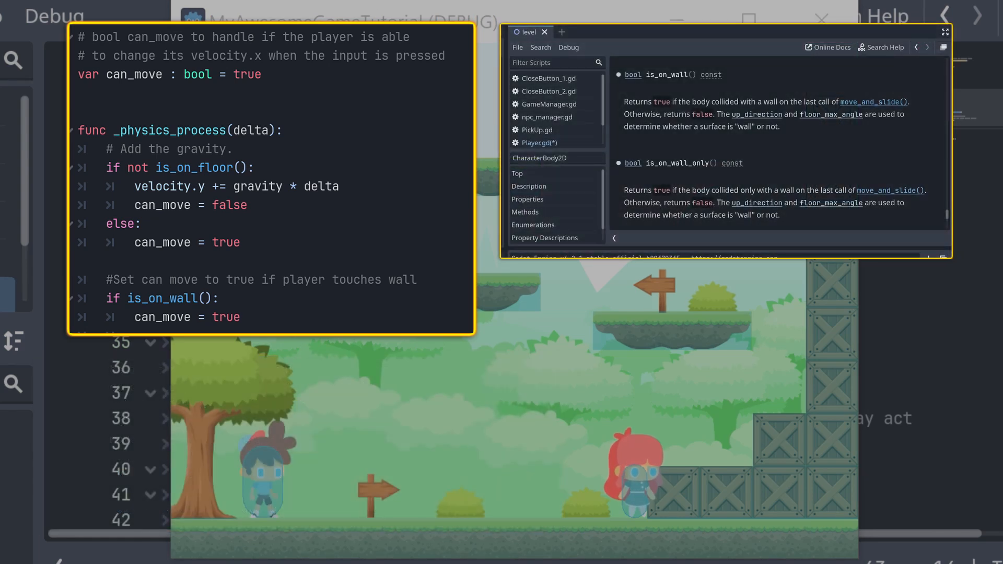
pyautogui.press('Left')
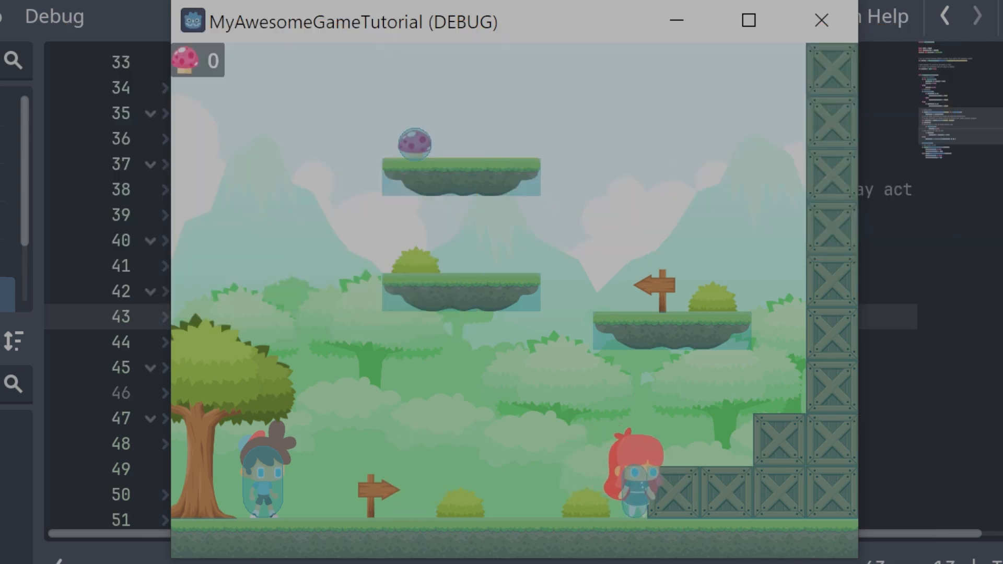
# Jump the player from the ground up the crate steps to test movement when touching a wall
pyautogui.press('Right')
pyautogui.press('space')
pyautogui.press('Left')
pyautogui.press('Right')
pyautogui.press('space')
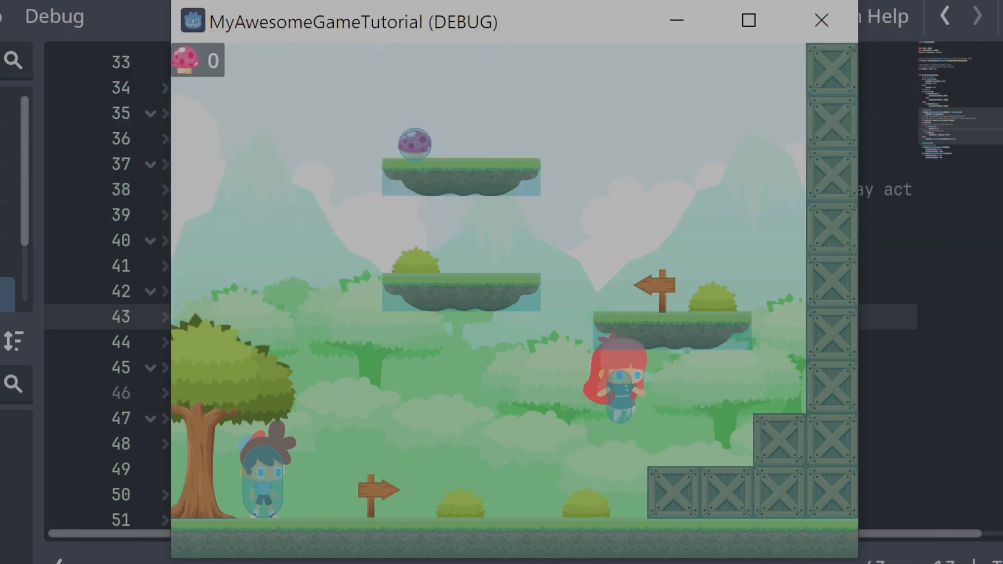
pyautogui.press('Left')
pyautogui.press('Right')
pyautogui.press('space')
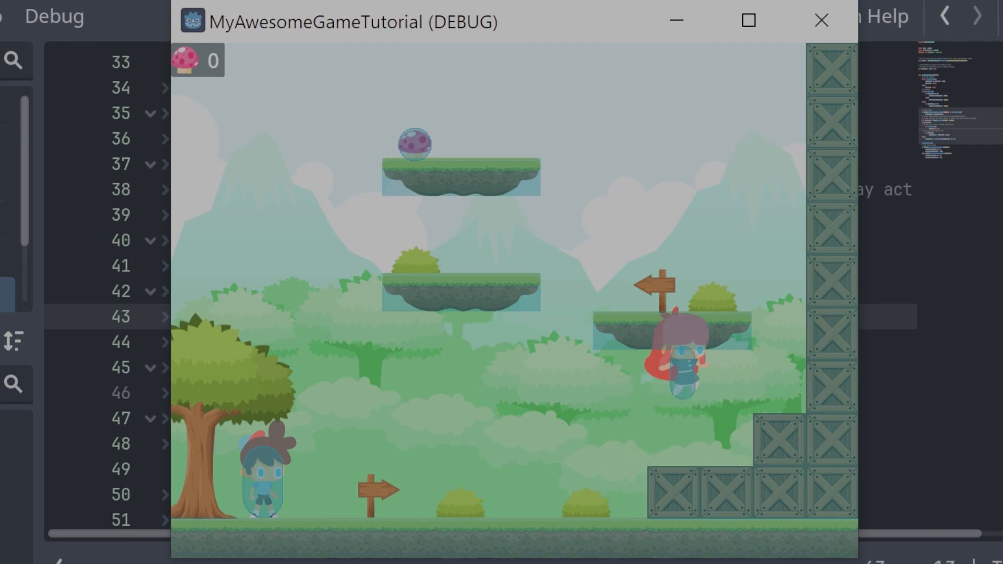
pyautogui.press('Right')
pyautogui.press('space')
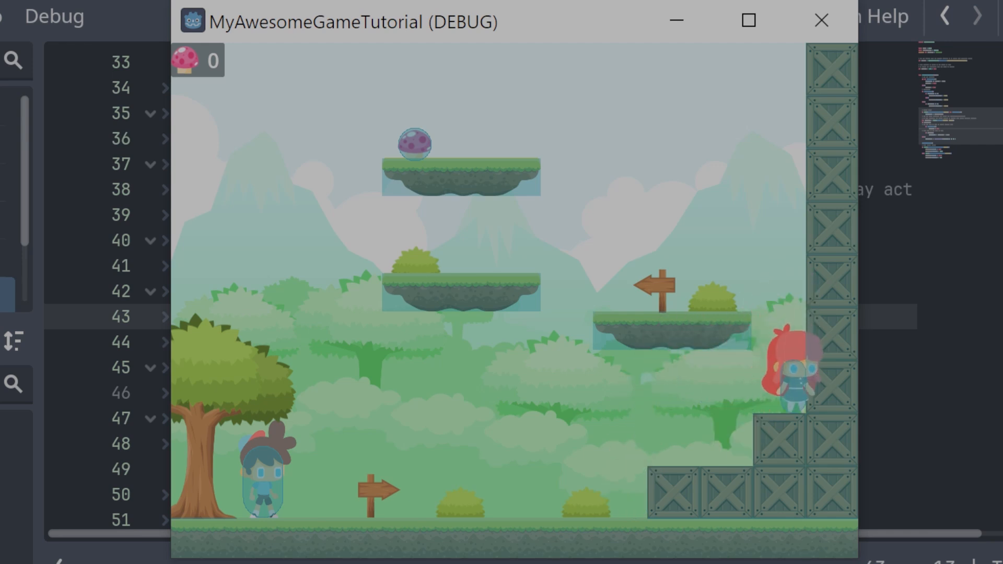
# Jump the player repeatedly against the tall crate wall and away from it towards the platforms
pyautogui.press('space')
pyautogui.press('Left')
pyautogui.press('Right')
pyautogui.press('space')
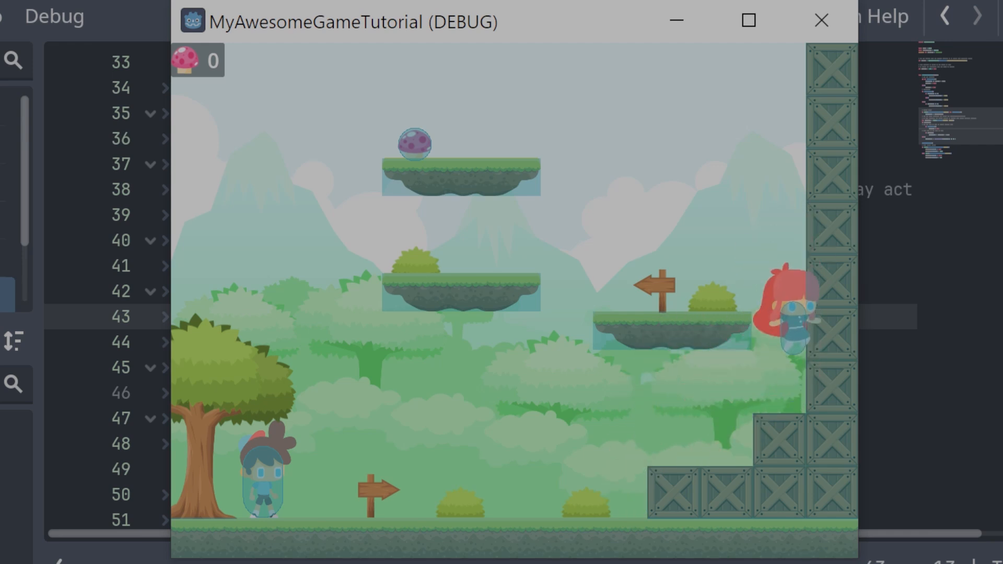
pyautogui.press('Left')
pyautogui.press('Right')
pyautogui.press('space')
pyautogui.press('Left')
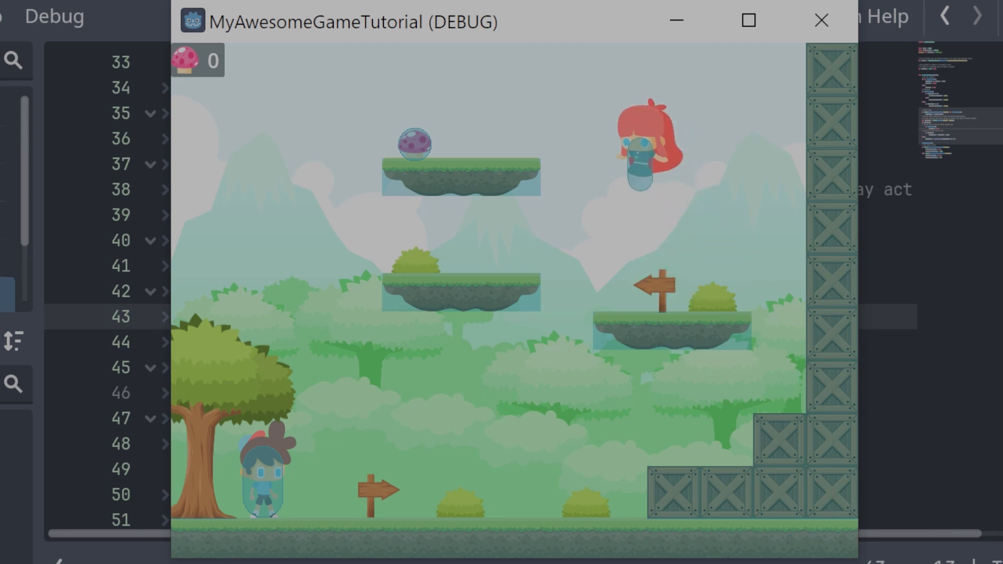
pyautogui.press('Right')
pyautogui.press('Left')
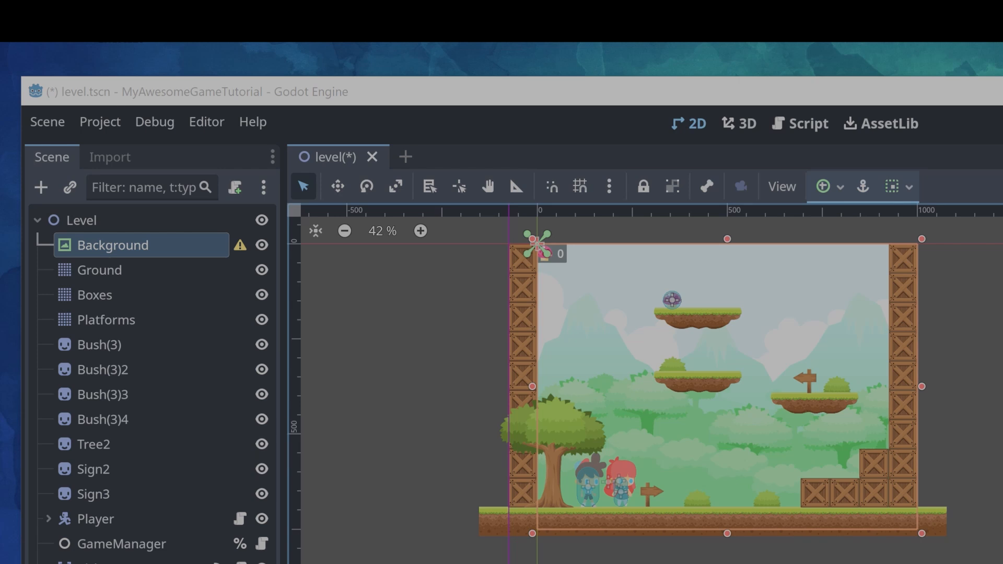
# Change the Background node's type to Sprite2D and set its position to x 500, y 350 px
pyautogui.click(240, 245)
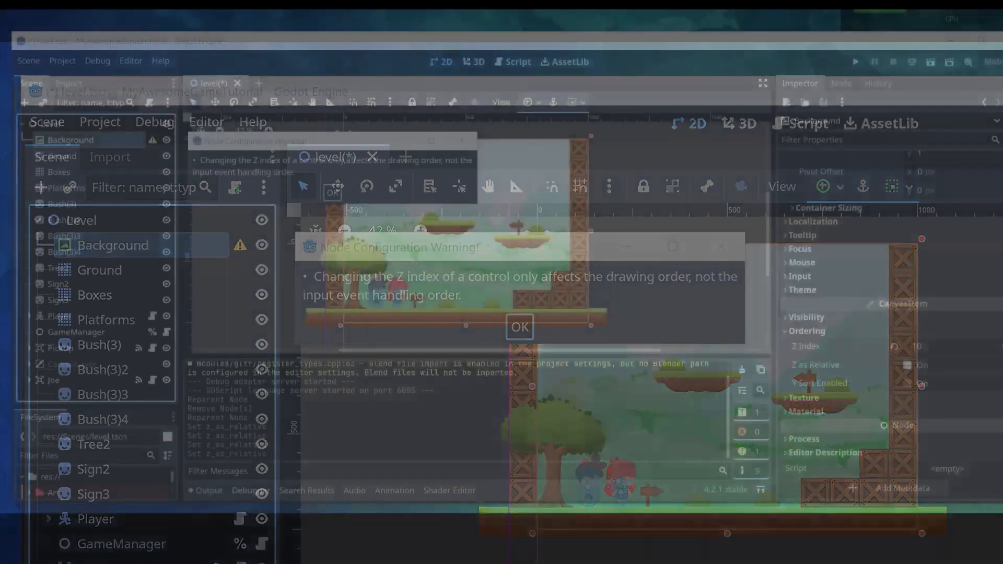
pyautogui.press('Return')
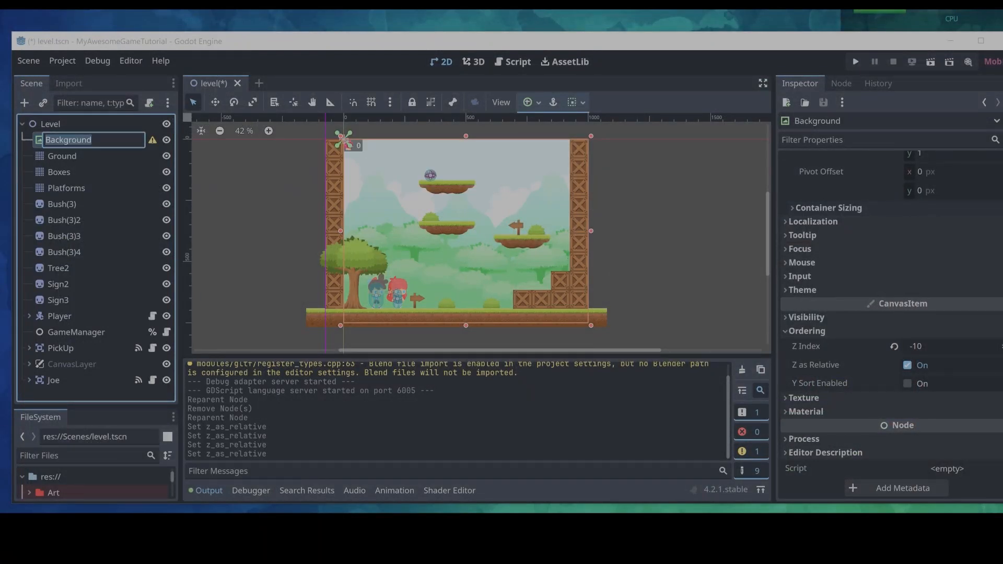
pyautogui.rightClick(43, 138)
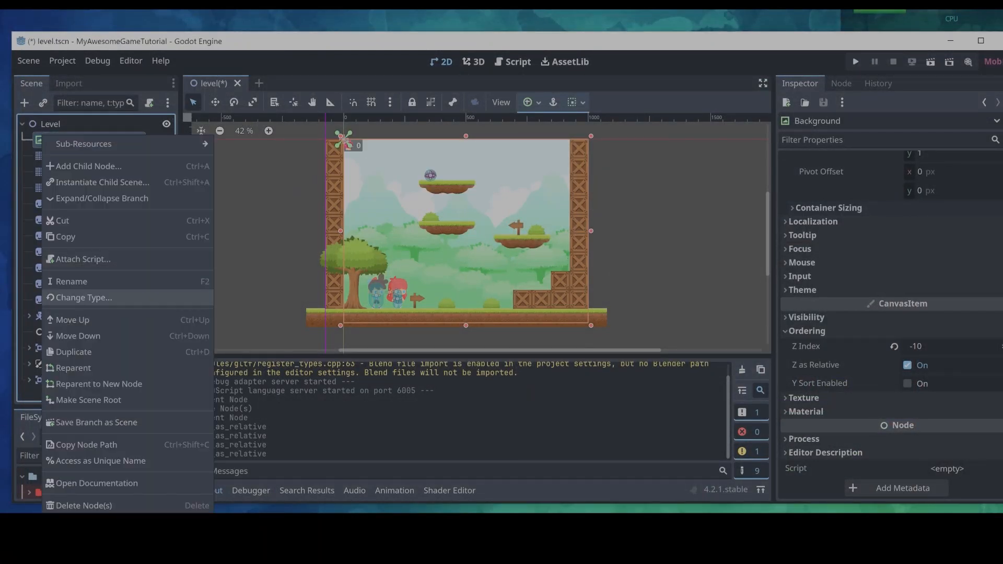
pyautogui.click(84, 297)
pyautogui.write('spr')
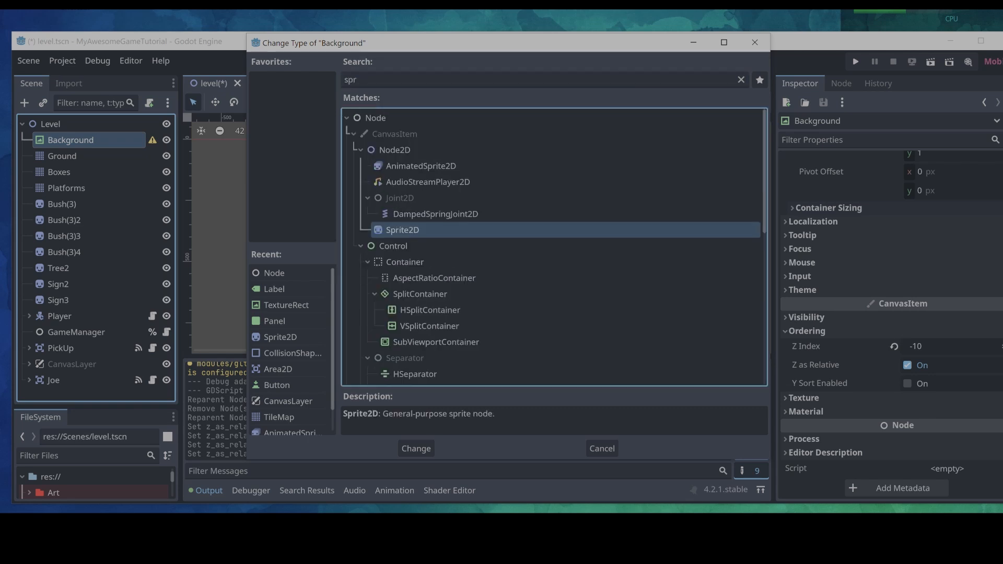
pyautogui.click(416, 448)
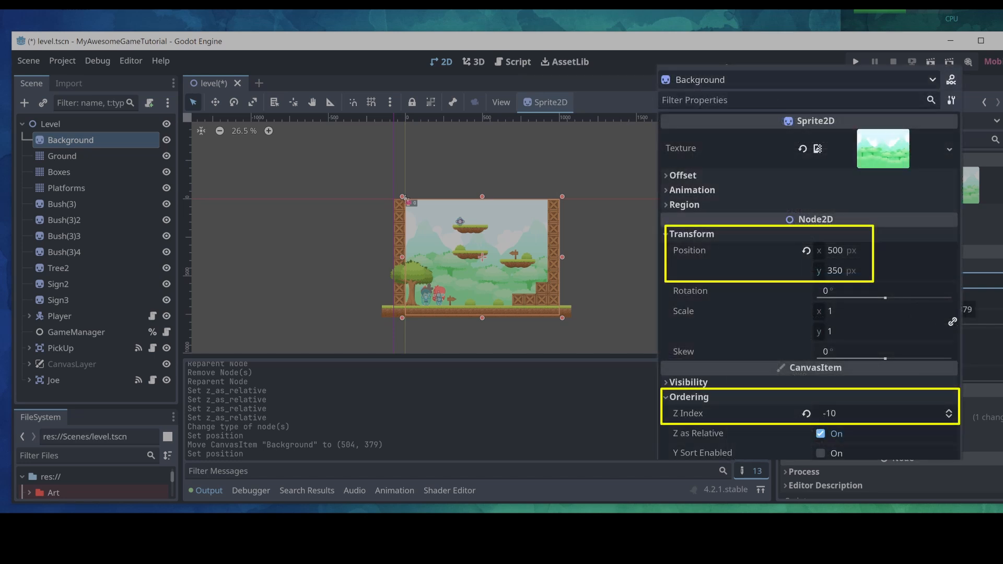
pyautogui.press('Return')
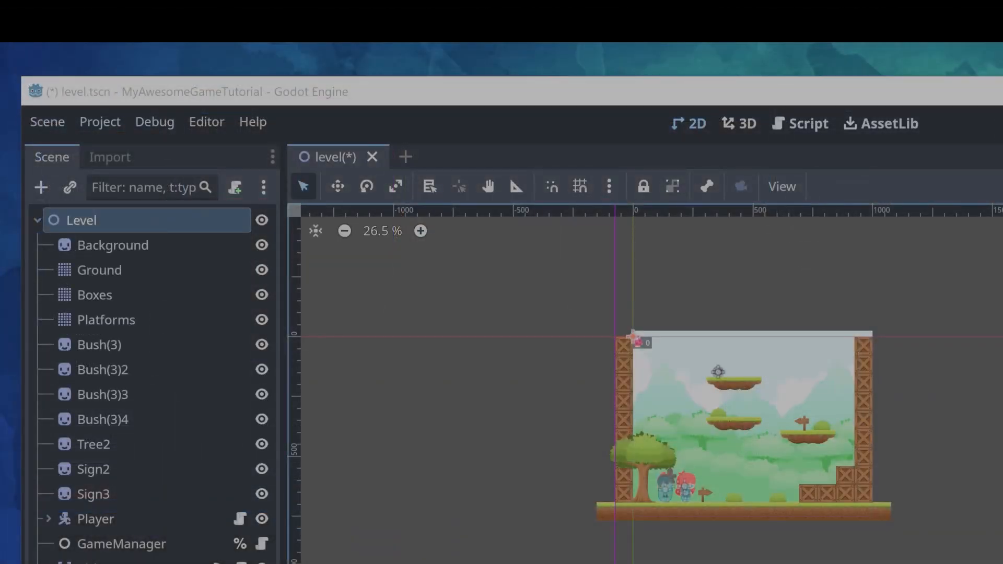
# Add a plain Node under Level and name it Objects
pyautogui.rightClick(39, 123)
pyautogui.click(134, 233)
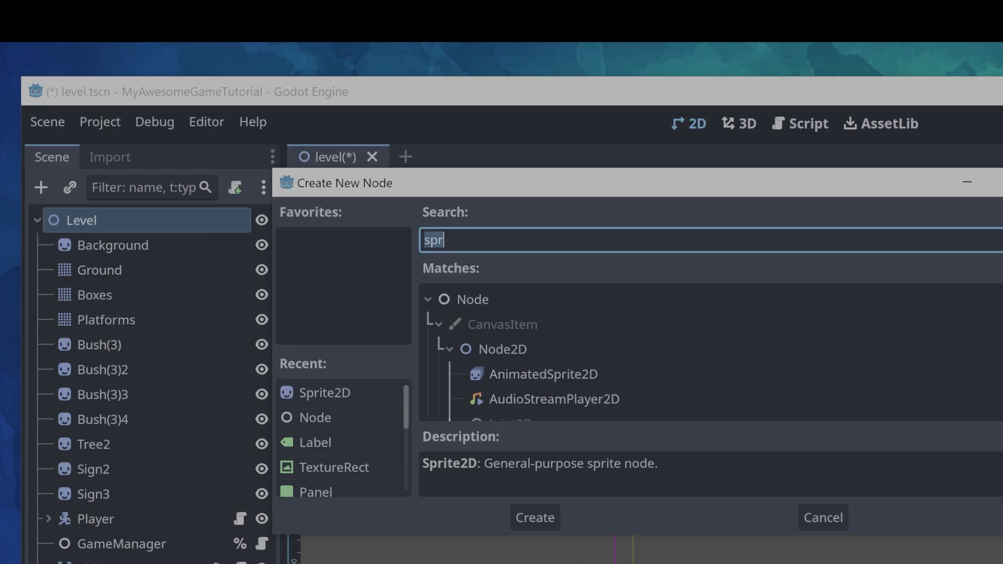
pyautogui.write('no')
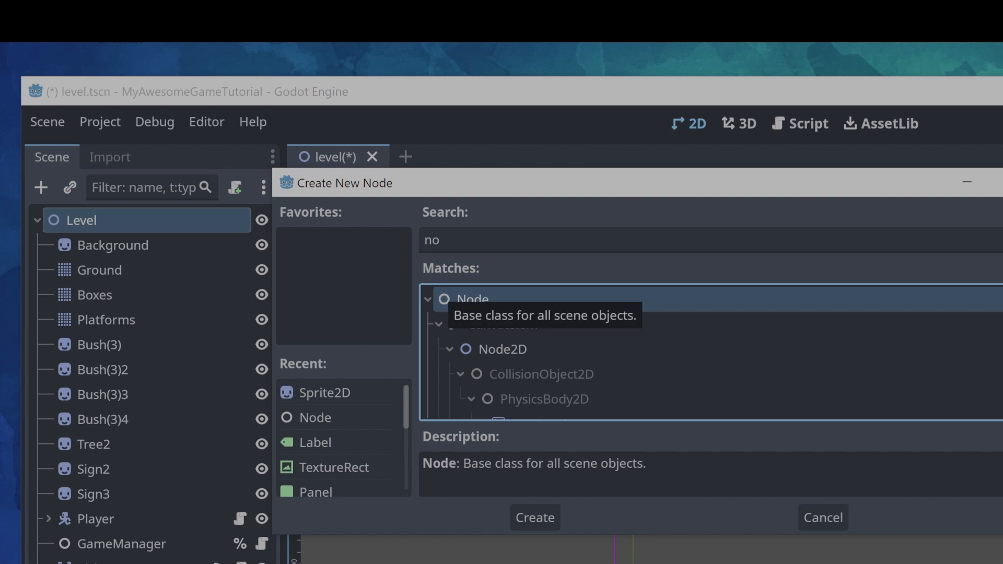
pyautogui.click(535, 517)
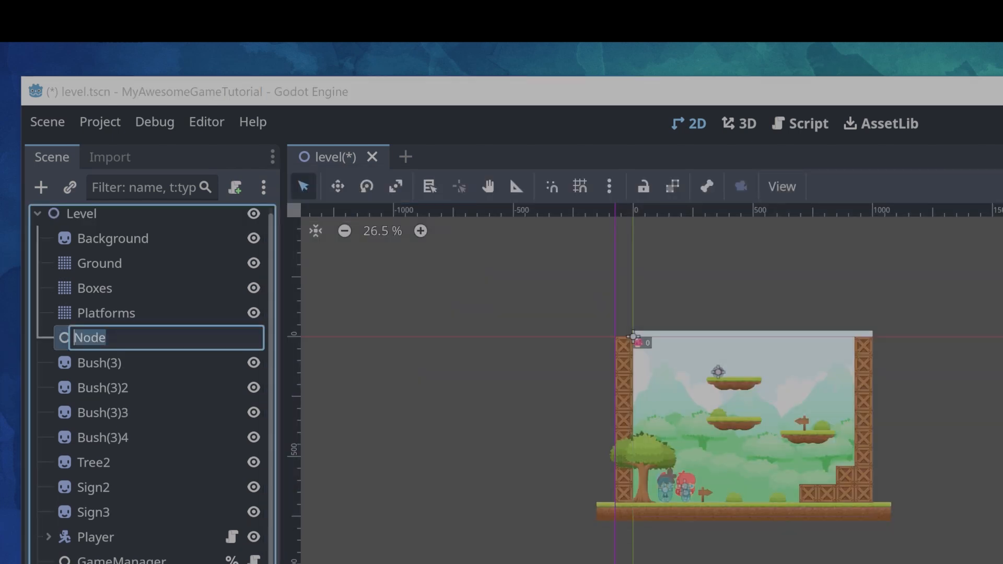
pyautogui.write('Objects')
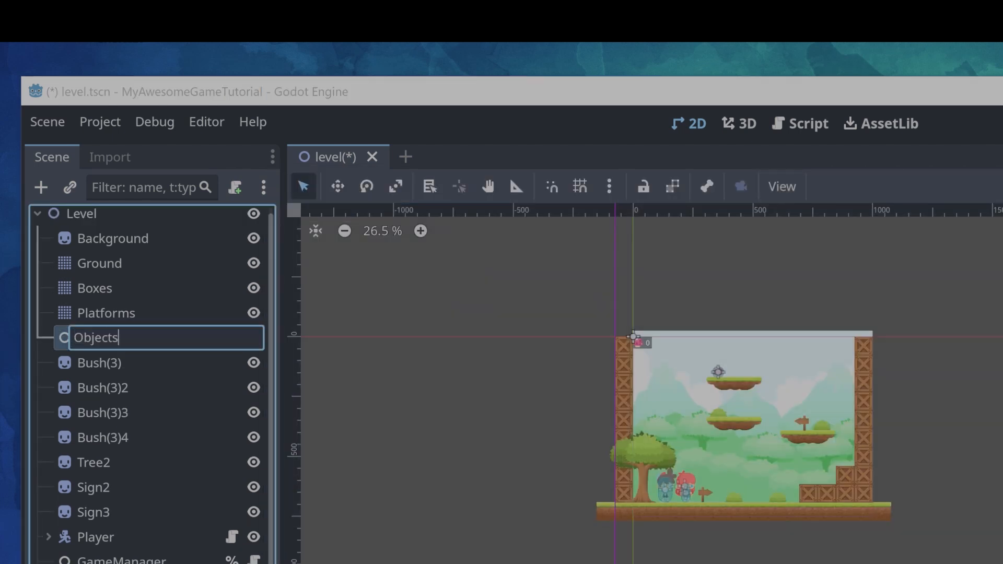
pyautogui.press('Return')
# Move all bush, tree and sign sprites, Bush(3) through Sign3, into the Objects node and collapse it
pyautogui.click(99, 363)
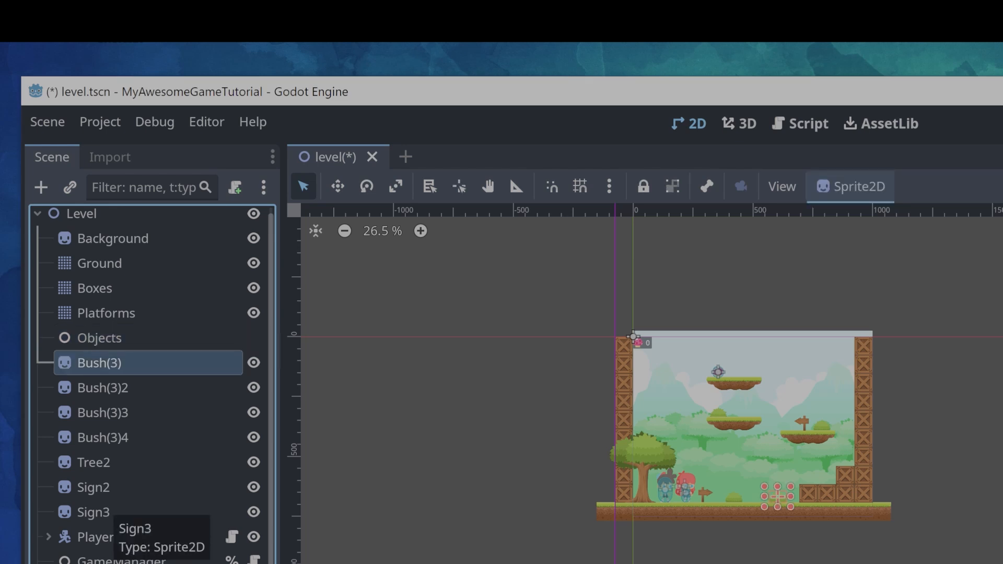
pyautogui.keyDown('shift'); pyautogui.click(99, 512); pyautogui.keyUp('shift')
pyautogui.moveTo(100, 362); pyautogui.dragTo(88, 338)
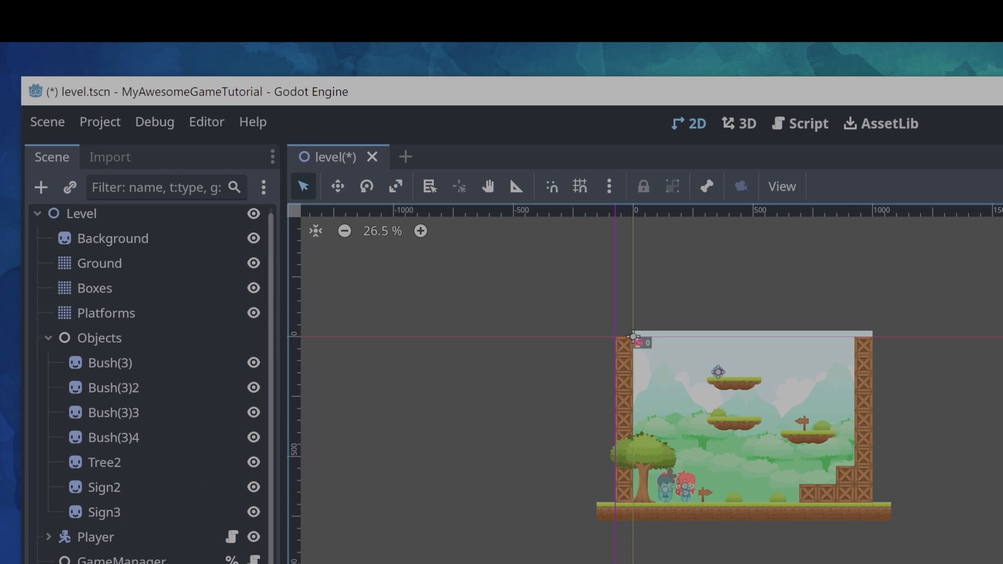
pyautogui.click(48, 338)
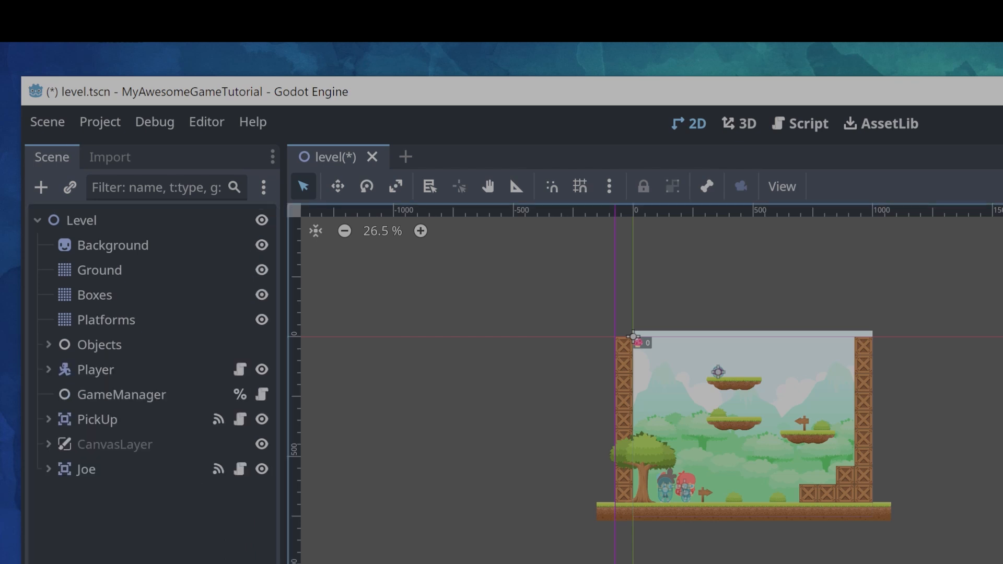
# Add another plain Node under Level and name it TileMaps
pyautogui.rightClick(99, 344)
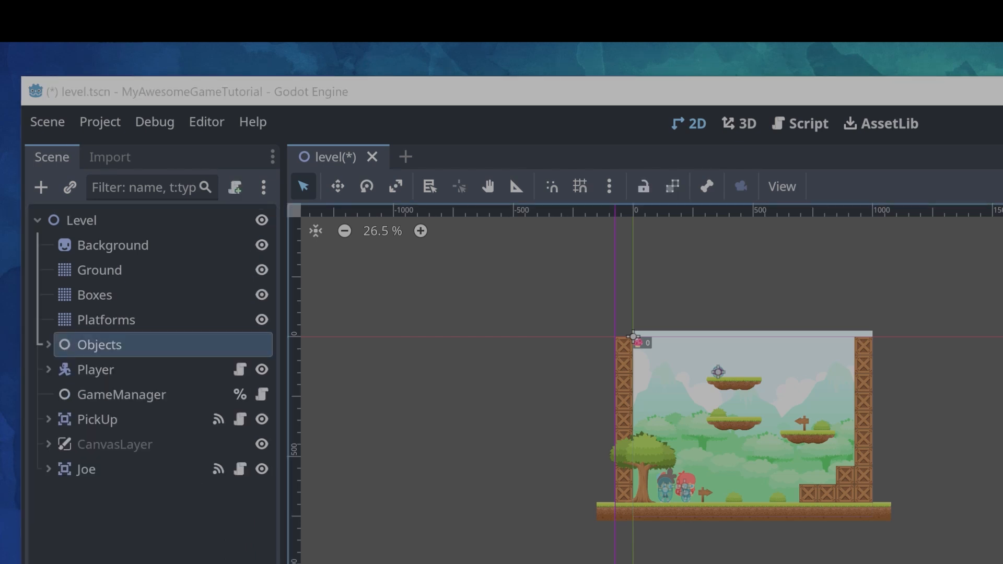
pyautogui.rightClick(81, 216)
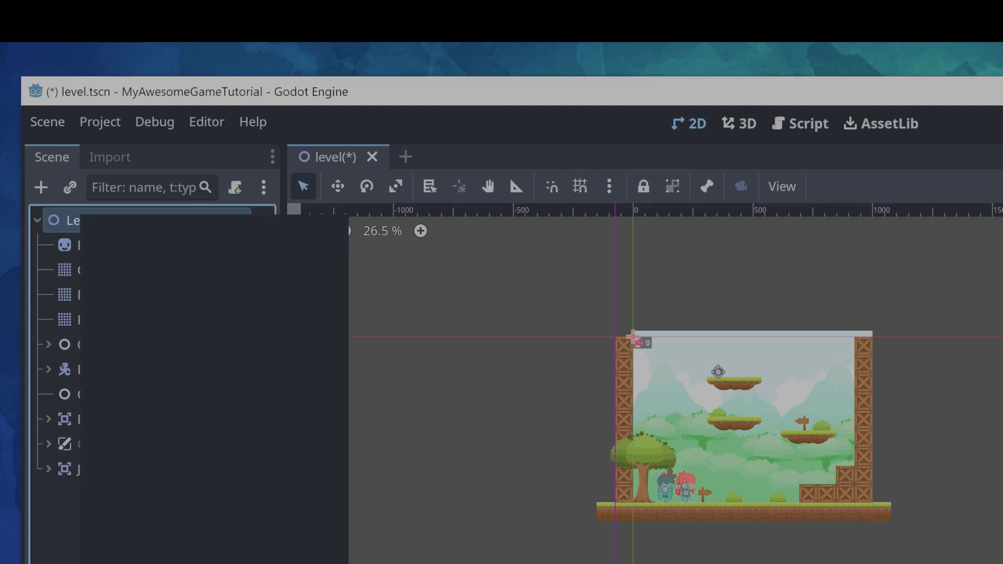
pyautogui.click(121, 228)
pyautogui.click(472, 299)
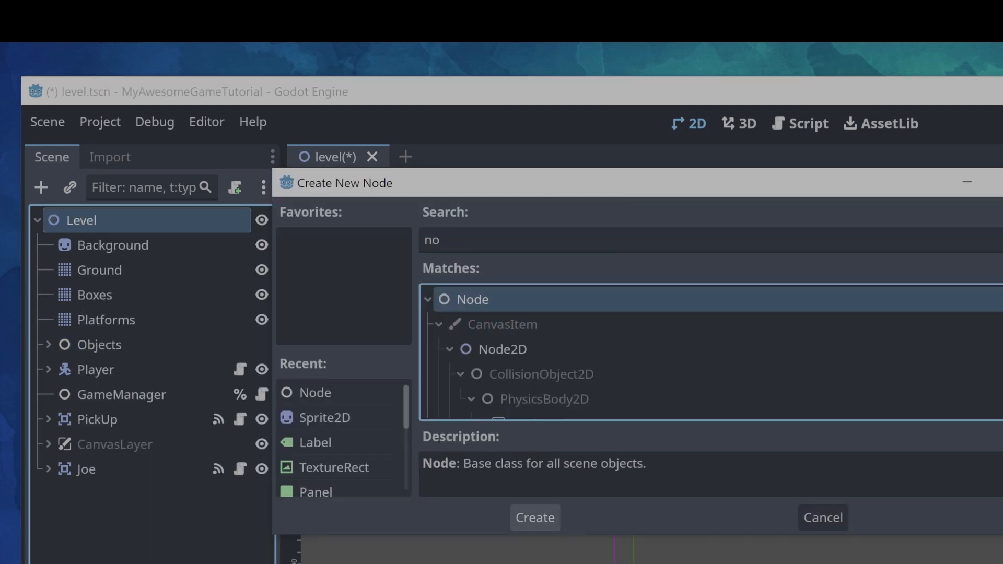
pyautogui.click(535, 517)
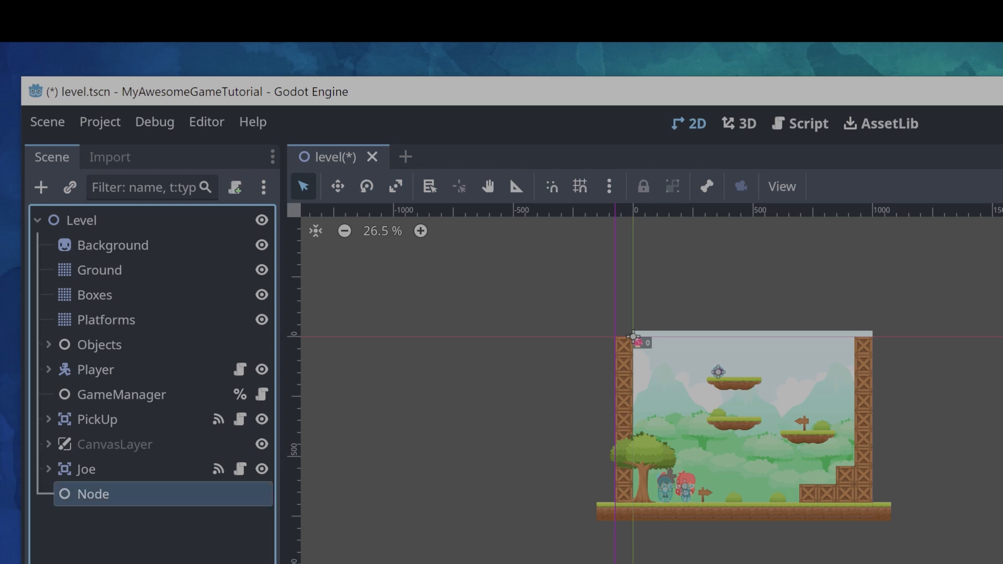
pyautogui.press('F2')
pyautogui.write('TileMaps')
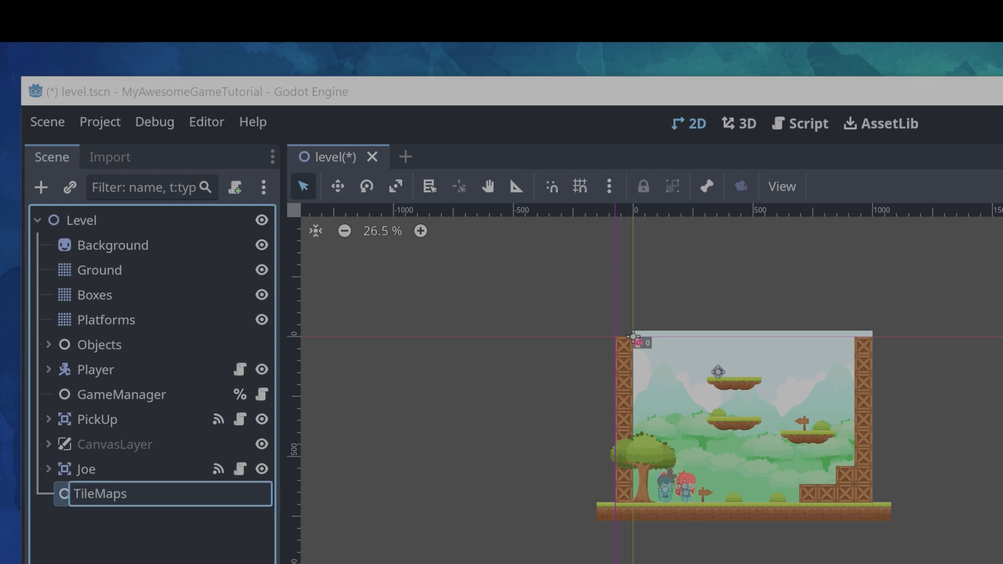
pyautogui.press('Return')
# Place TileMaps directly below Background in the scene tree and move Ground, Boxes and Platforms into it
pyautogui.moveTo(100, 494); pyautogui.dragTo(78, 261)
pyautogui.click(99, 295)
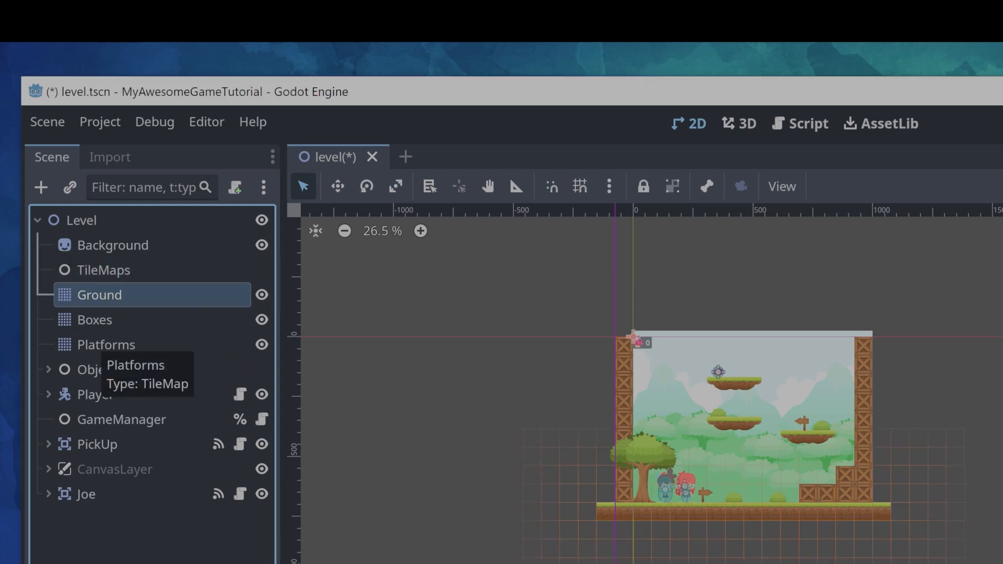
pyautogui.keyDown('shift'); pyautogui.click(104, 345); pyautogui.keyUp('shift')
pyautogui.moveTo(104, 345); pyautogui.dragTo(104, 270)
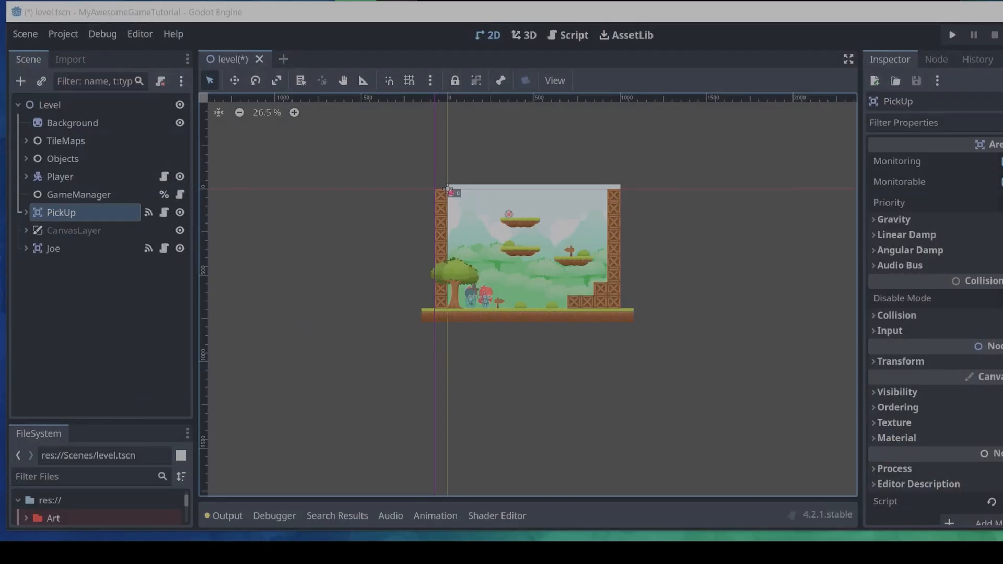
# Save the PickUp branch as its own scene, pick_up.tscn, in the Scenes folder
pyautogui.rightClick(46, 213)
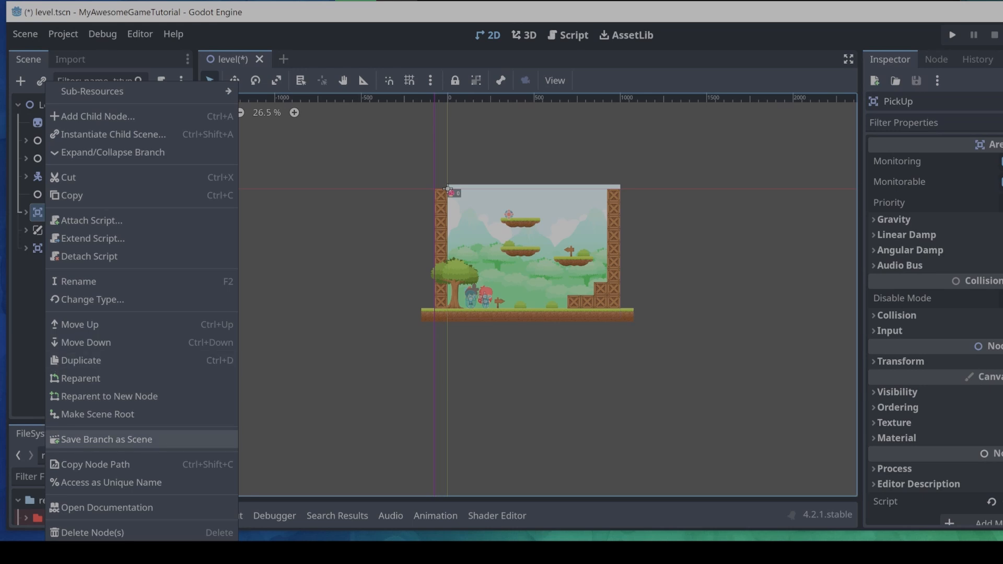
pyautogui.click(107, 440)
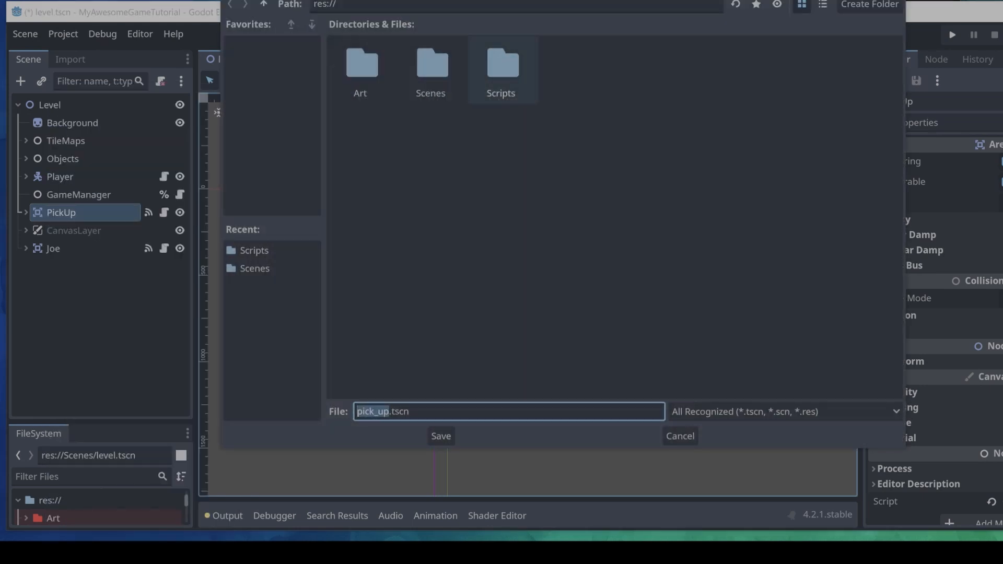
pyautogui.doubleClick(434, 73)
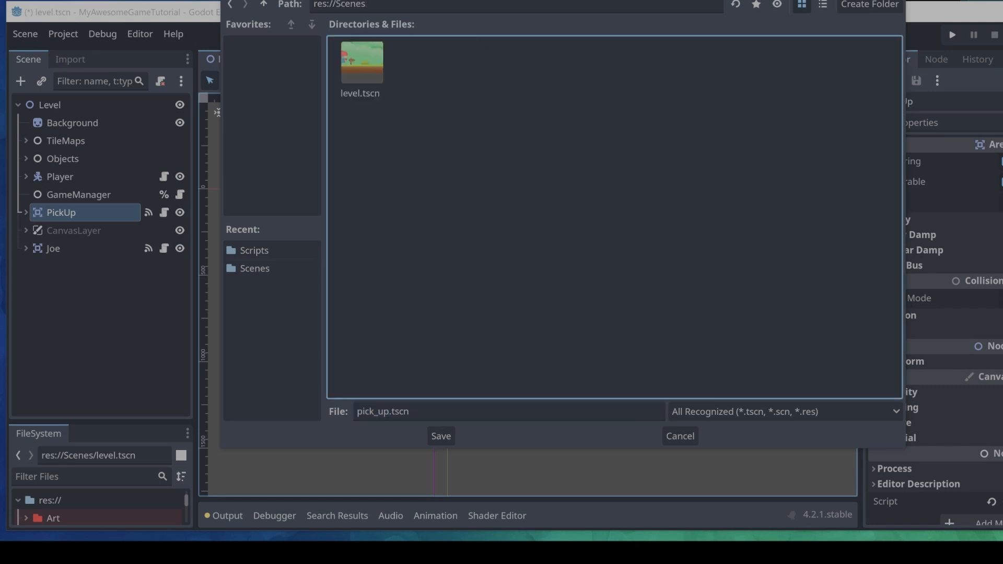
pyautogui.click(441, 435)
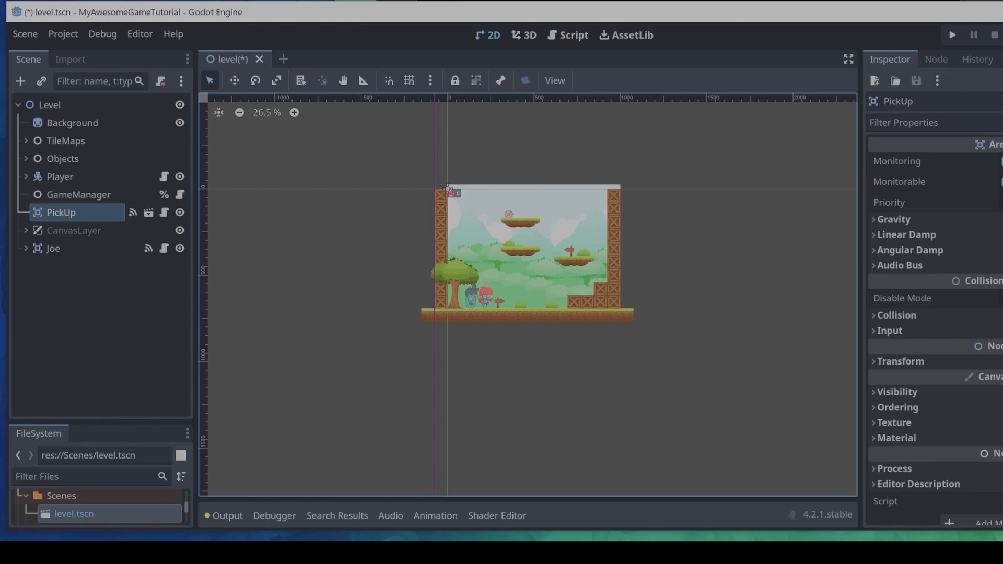
# Save the Joe branch as its own scene, joe.tscn, in the Scenes folder
pyautogui.click(42, 248)
pyautogui.rightClick(42, 249)
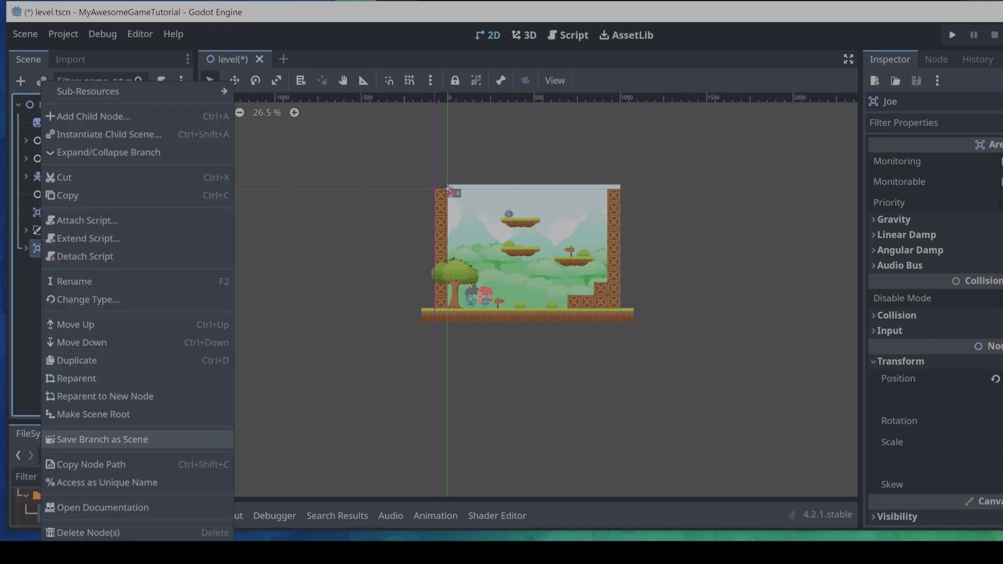
pyautogui.click(103, 439)
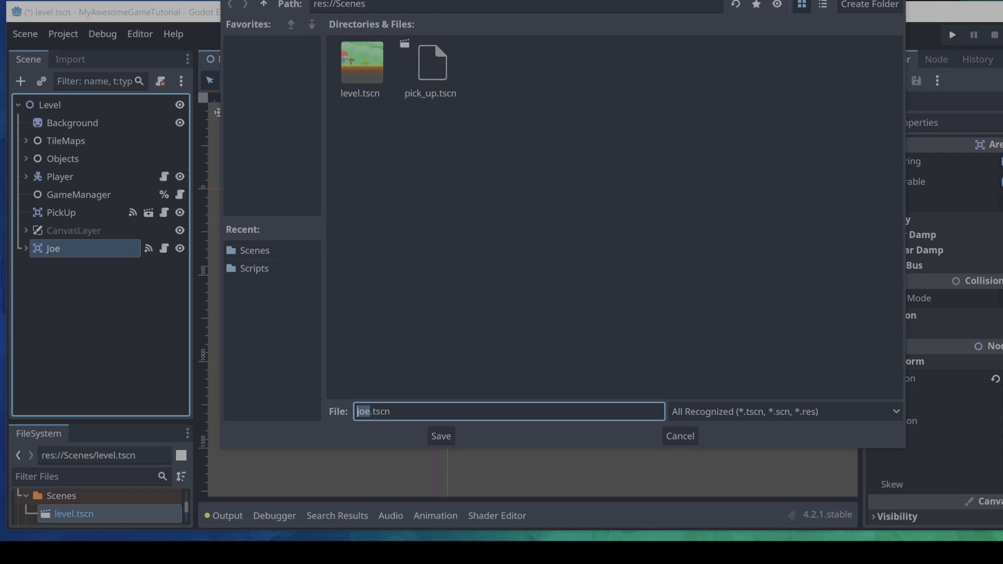
pyautogui.click(441, 436)
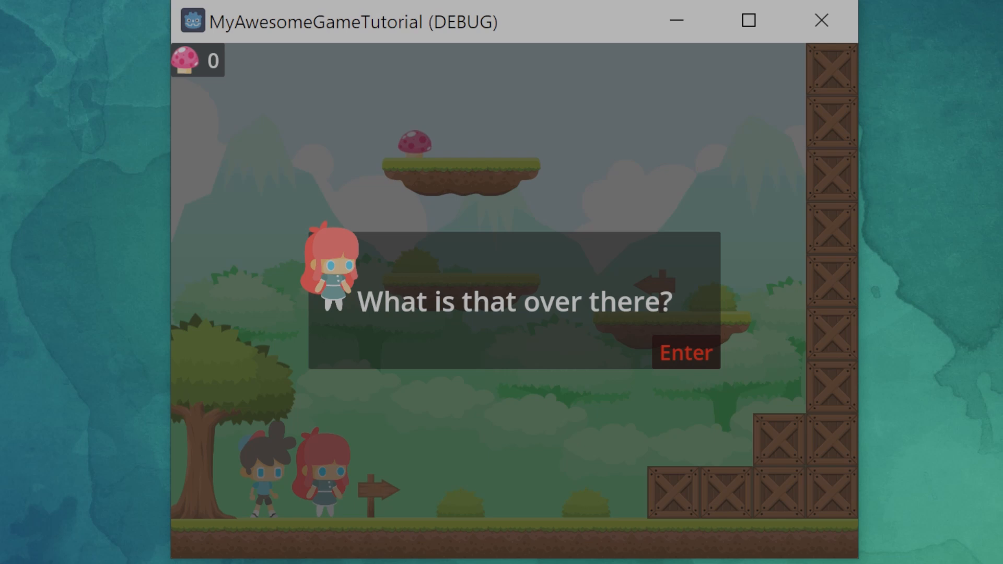
# Dismiss the opening dialogue in the running game, walk the player to Joe and dismiss his dialogue
pyautogui.press('Return')
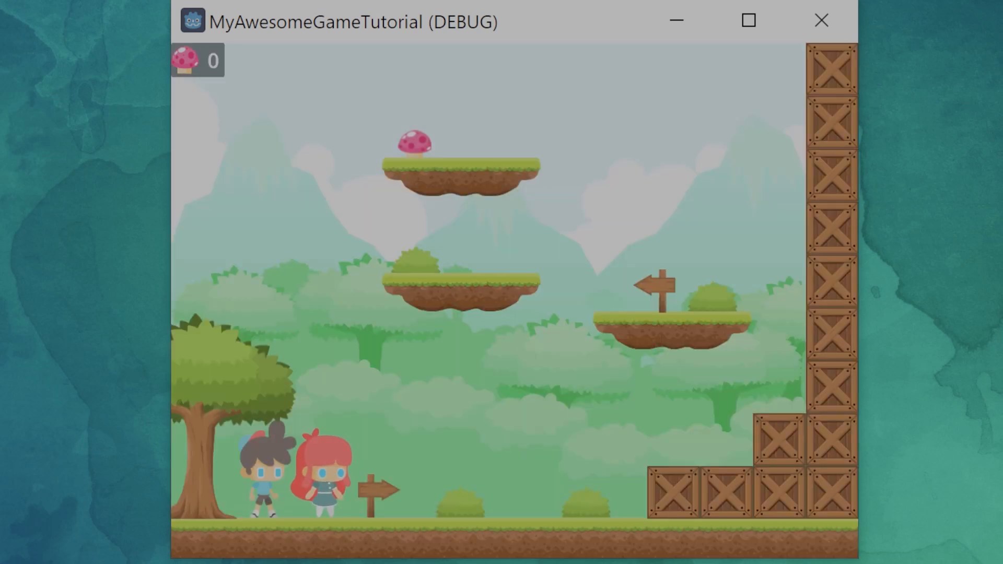
pyautogui.press('Right')
pyautogui.press('Left')
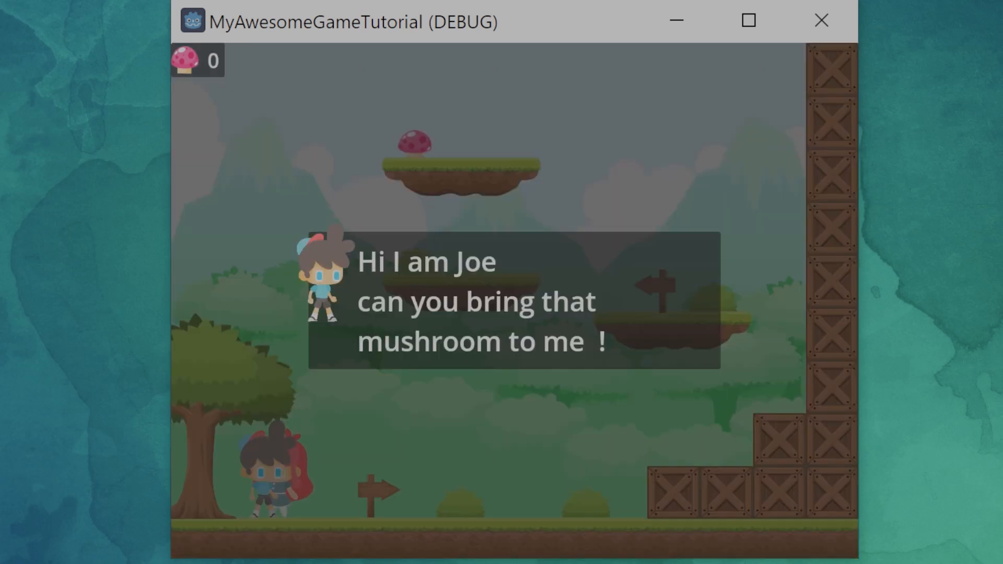
pyautogui.press('Return')
# Run and jump the player from Joe across the ground and onto the crate steps
pyautogui.press('Right')
pyautogui.press('Up')
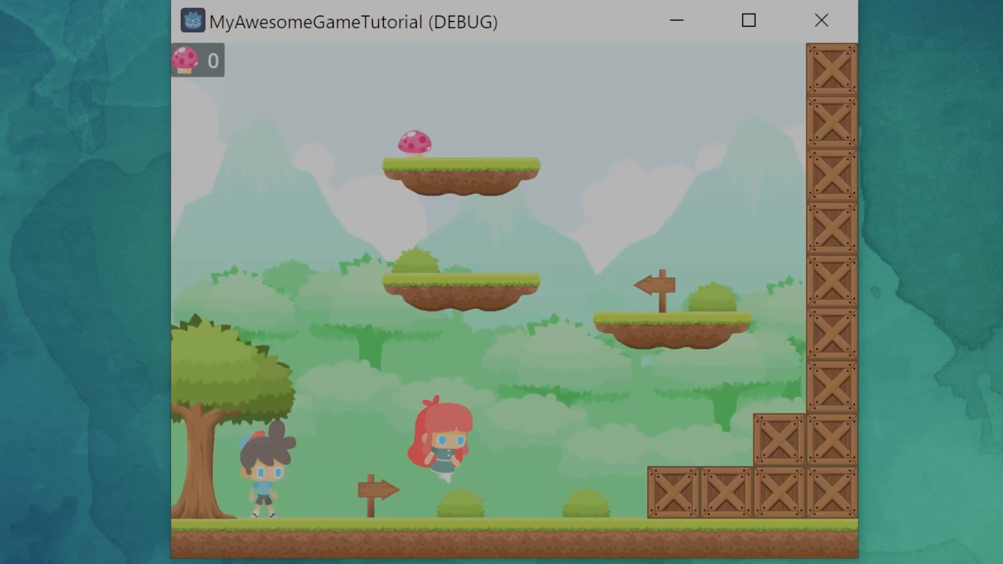
pyautogui.press('Left')
pyautogui.press('Right')
pyautogui.press('Up')
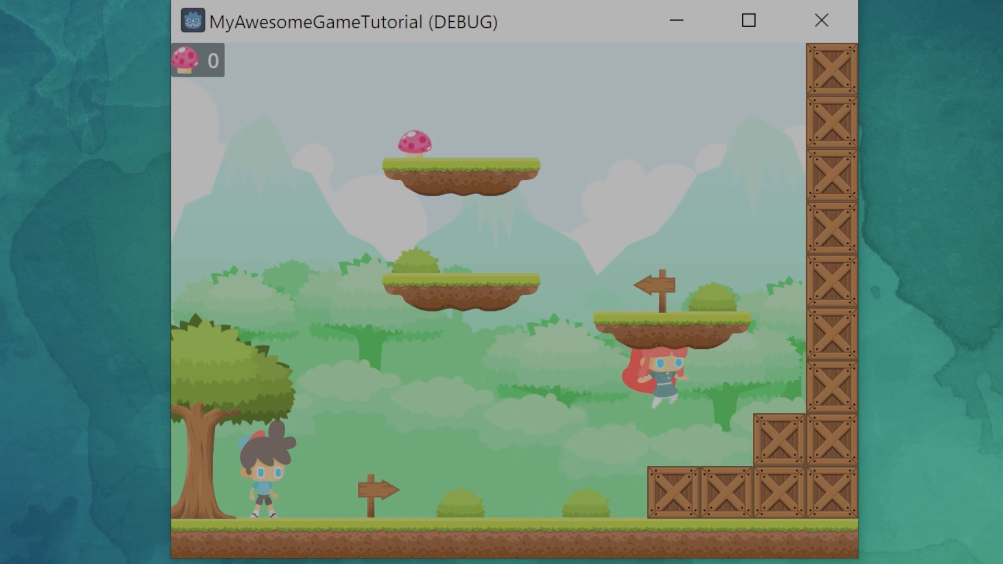
pyautogui.press('Left')
pyautogui.press('Right')
pyautogui.press('Right')
pyautogui.press('Up')
pyautogui.press('Up')
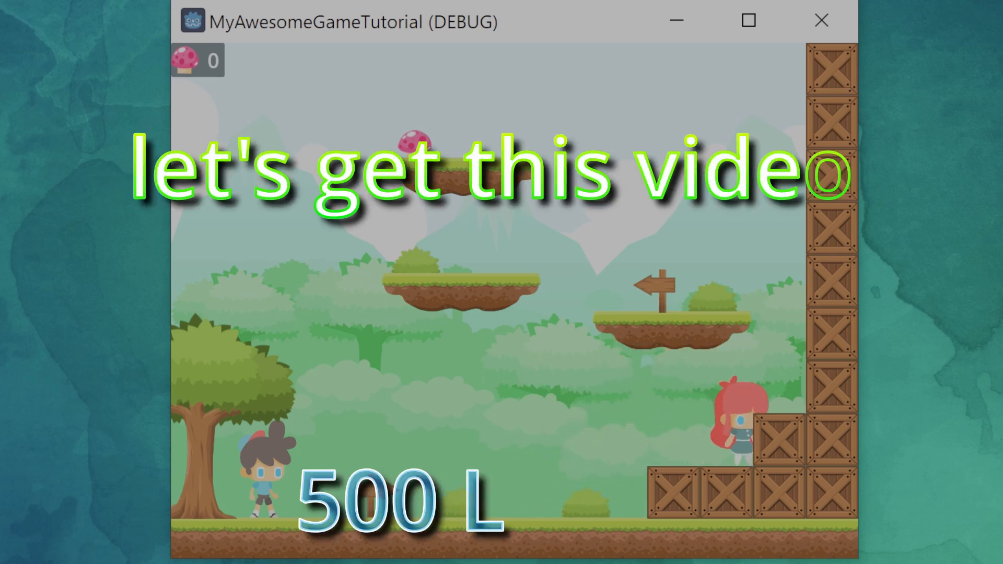
# Jump the player from the crates via the signpost platform to the highest platform and collect the mushroom
pyautogui.press('Left')
pyautogui.press('Left')
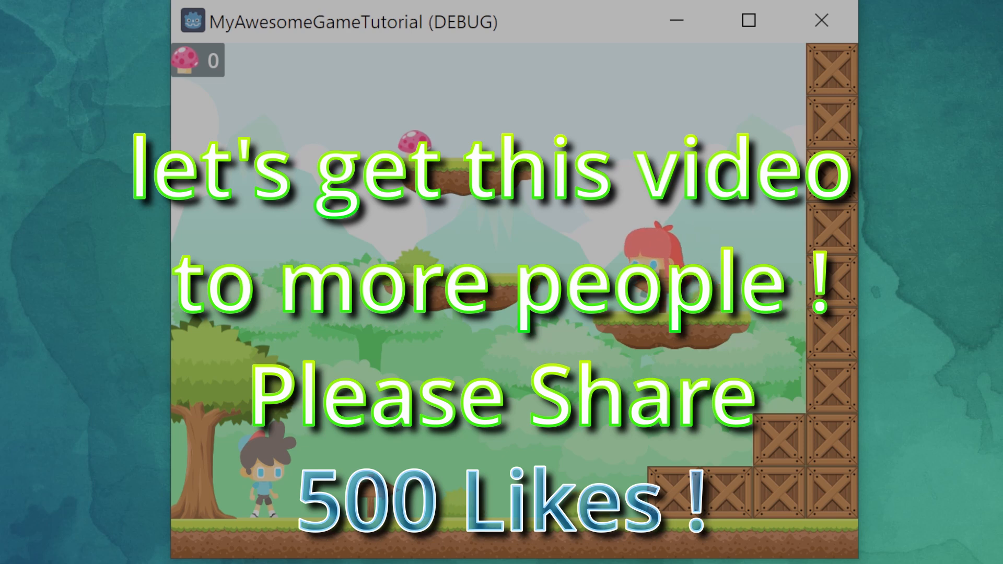
pyautogui.press('Right')
pyautogui.press('Up')
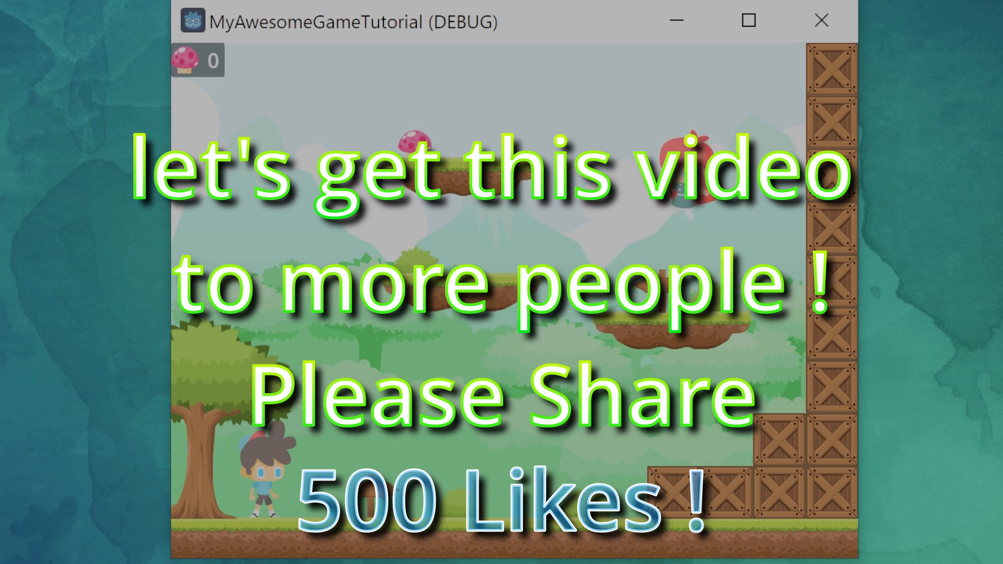
pyautogui.press('Left')
pyautogui.press('Left')
pyautogui.press('Up')
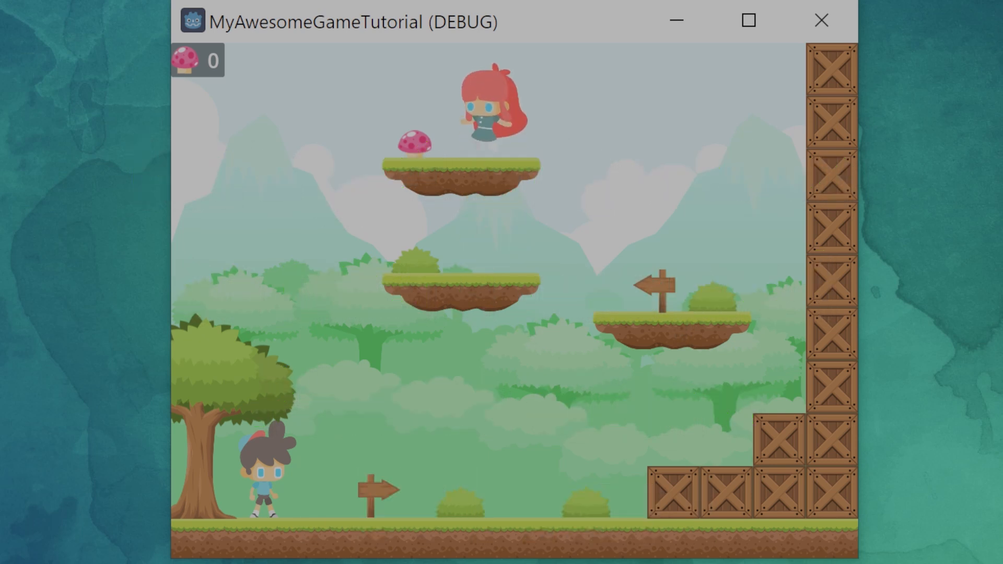
pyautogui.press('Left')
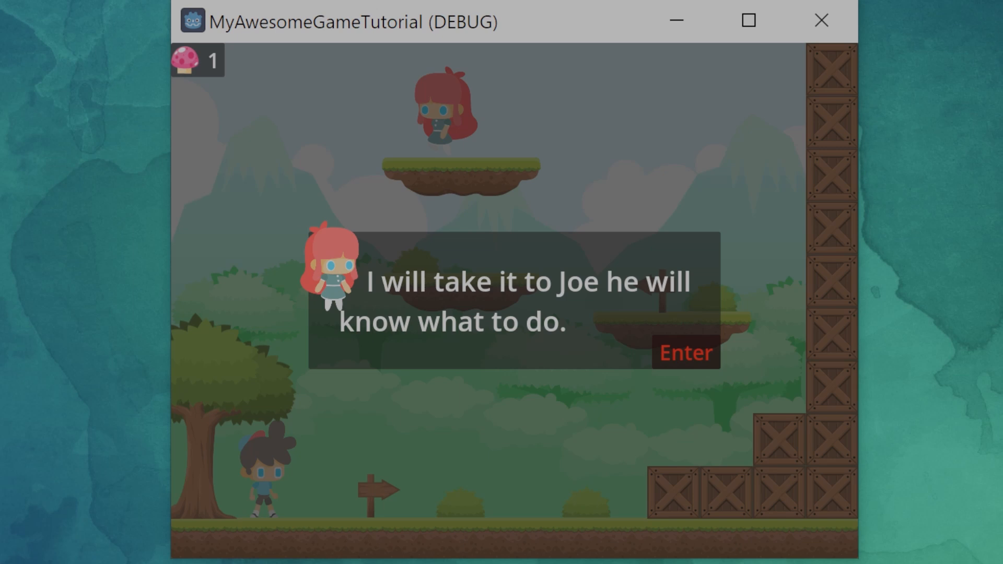
# Dismiss the mushroom dialogue and move the player down from the highest platform to the signpost platform
pyautogui.press('Return')
pyautogui.press('Right')
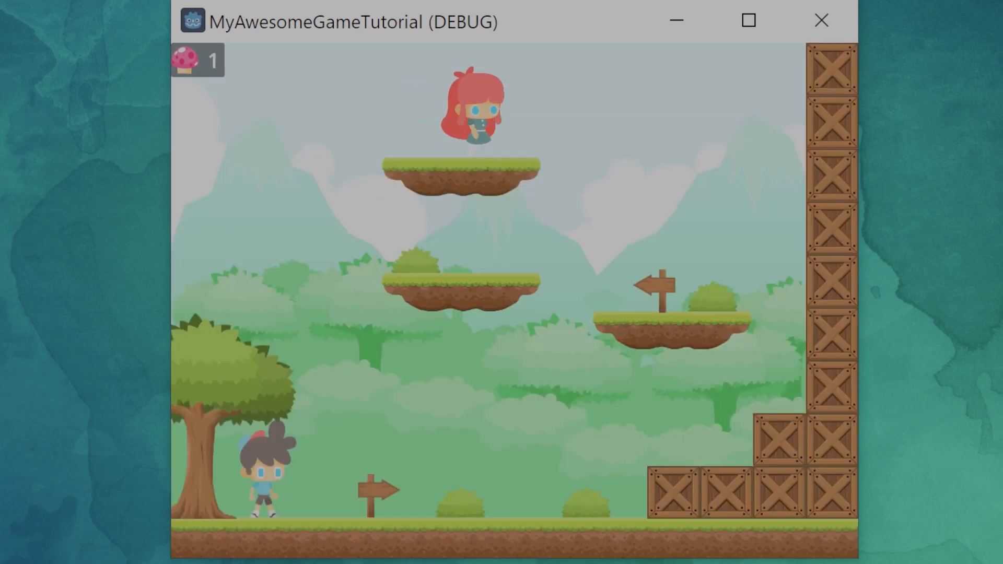
pyautogui.press('Up')
pyautogui.press('Left')
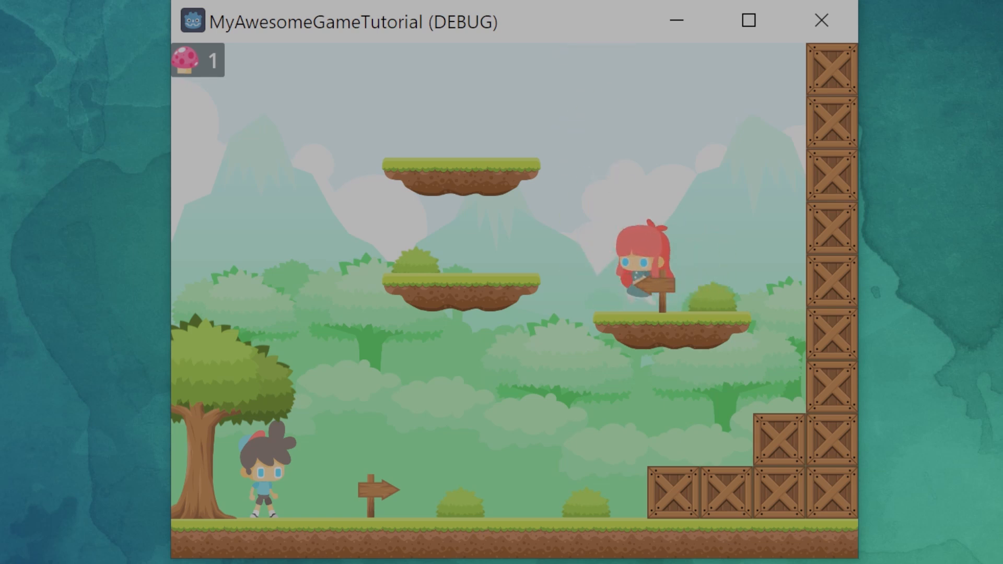
pyautogui.press('Right')
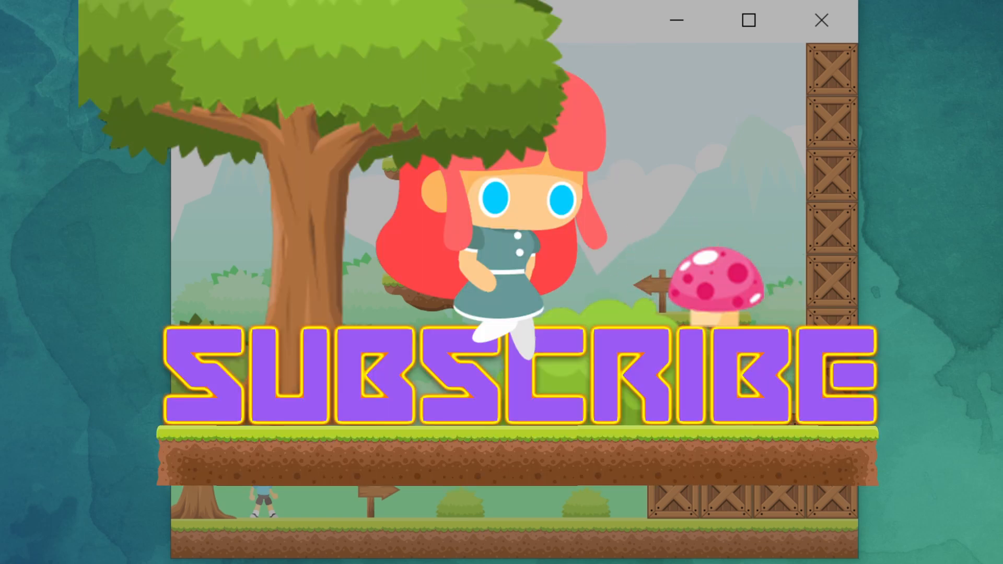